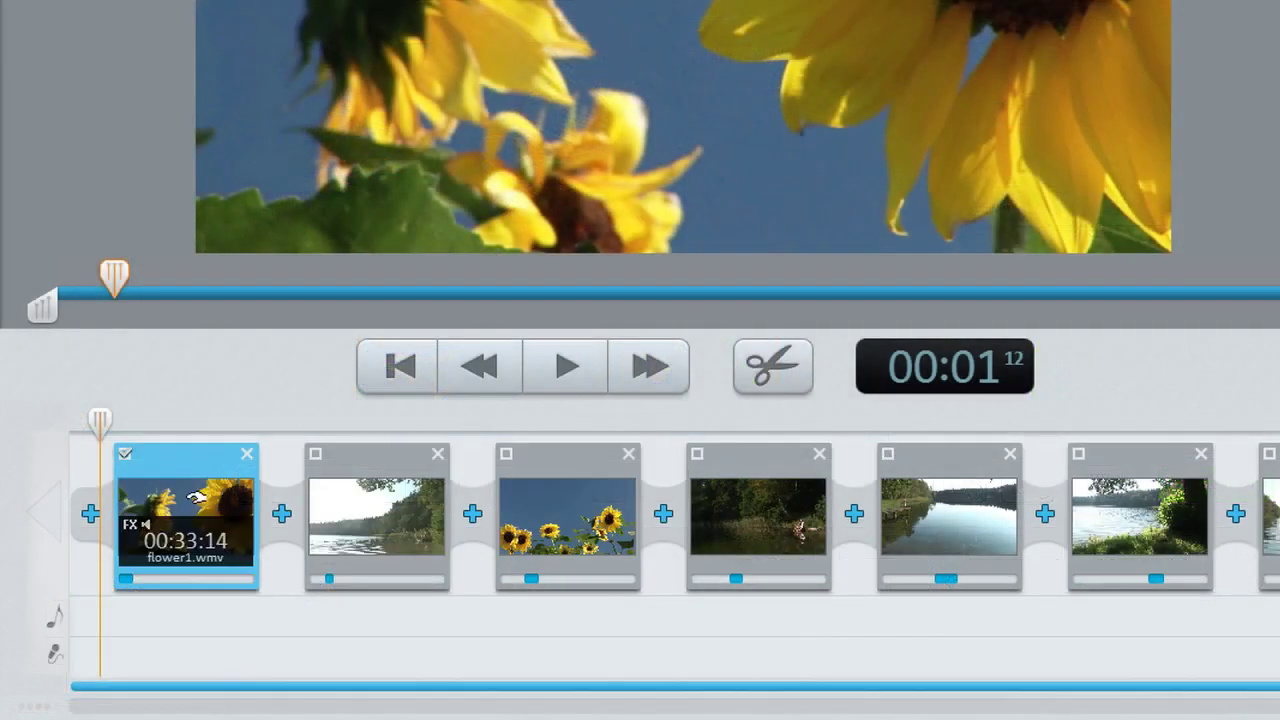
Step: Move the flower1.wmv clip to second place, move girls_in_lake6.wmv to the front of the storyboard, and delete that clip
{"action": "left_click_drag", "start_coordinate": [195, 494], "coordinate": [493, 513]}
{"action": "left_click_drag", "start_coordinate": [745, 505], "coordinate": [165, 488]}
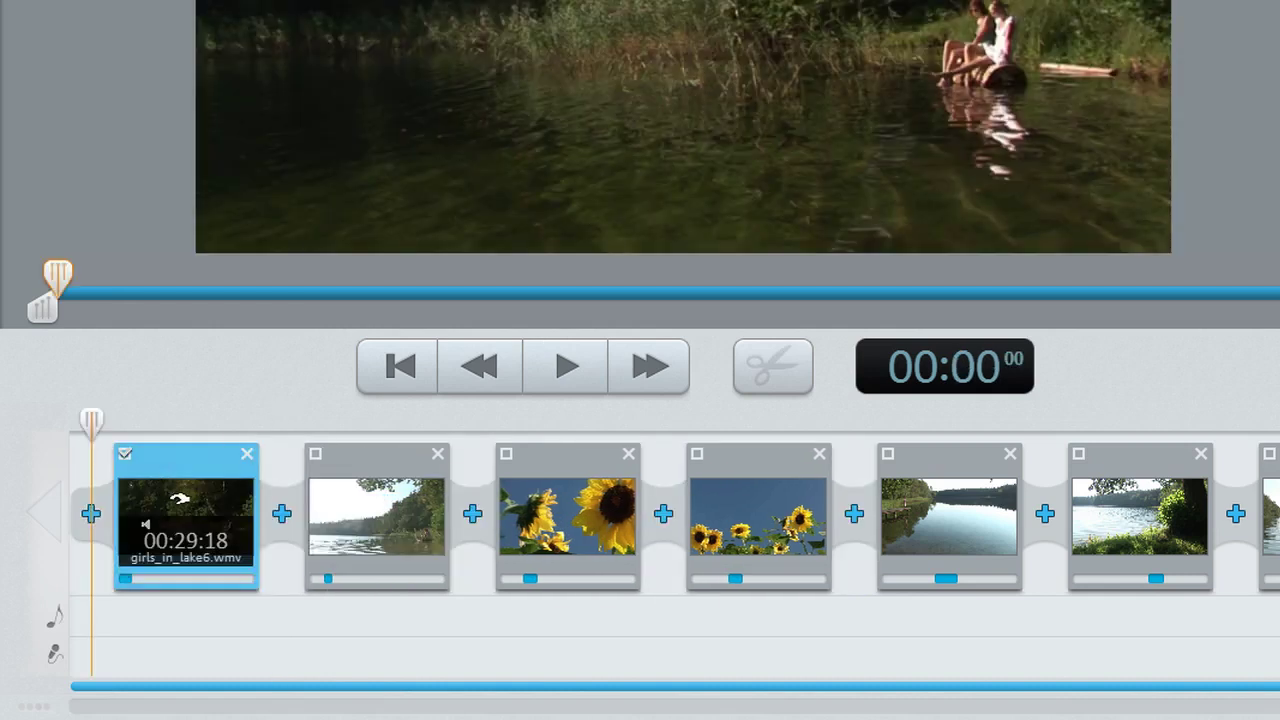
{"action": "key", "text": "Delete"}
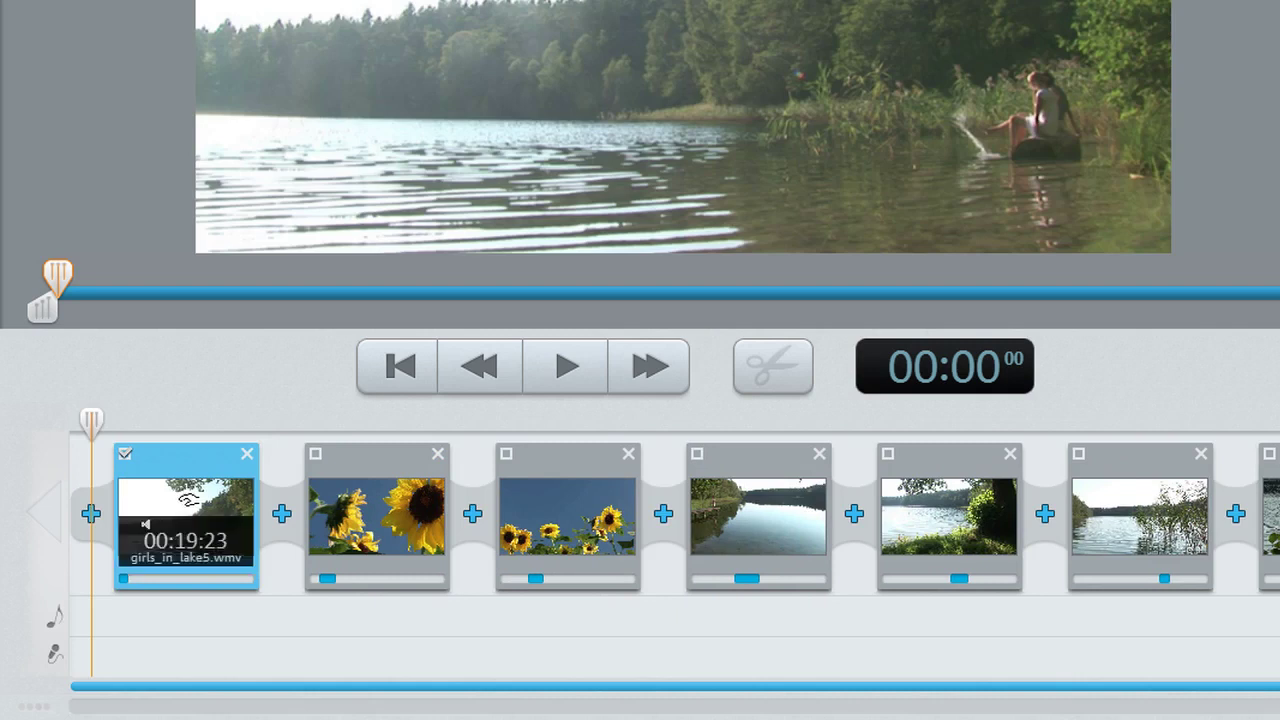
Step: Add a To Black transition of 00:02:00 after the first clip and apply it to all of the following clips
{"action": "left_click", "coordinate": [281, 515]}
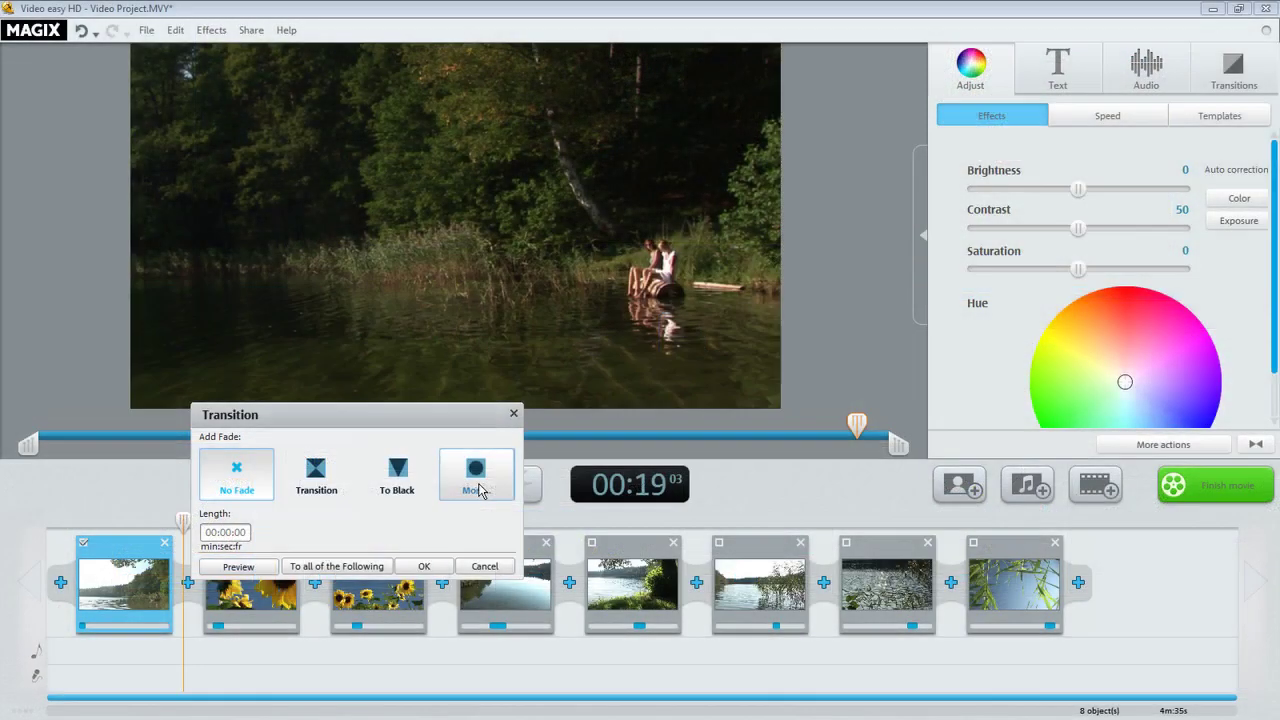
{"action": "left_click", "coordinate": [716, 372]}
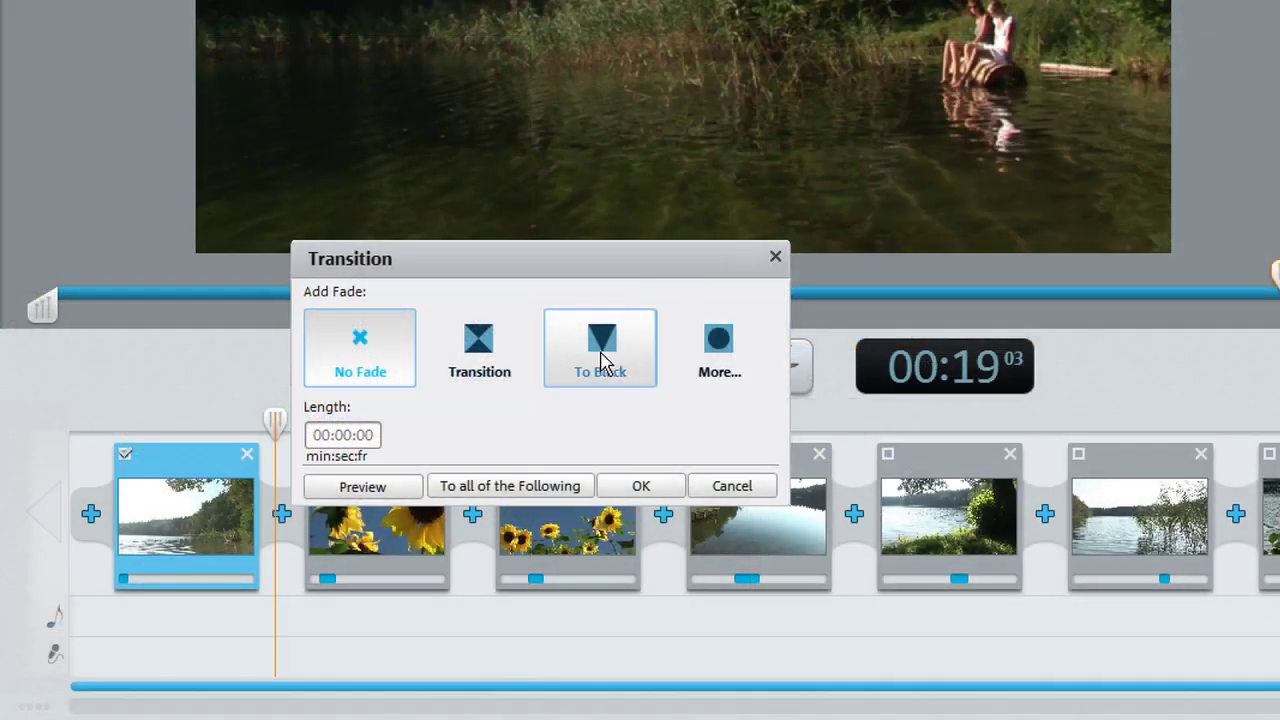
{"action": "left_click", "coordinate": [601, 362]}
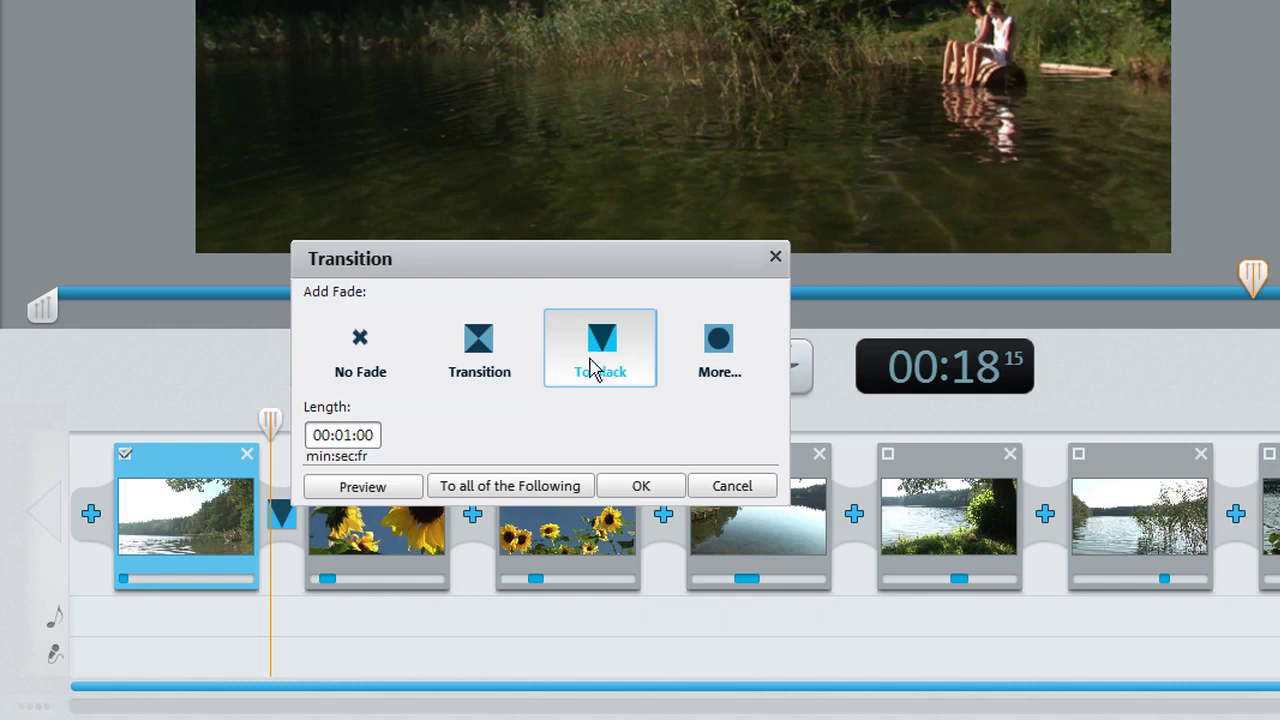
{"action": "left_click", "coordinate": [343, 434]}
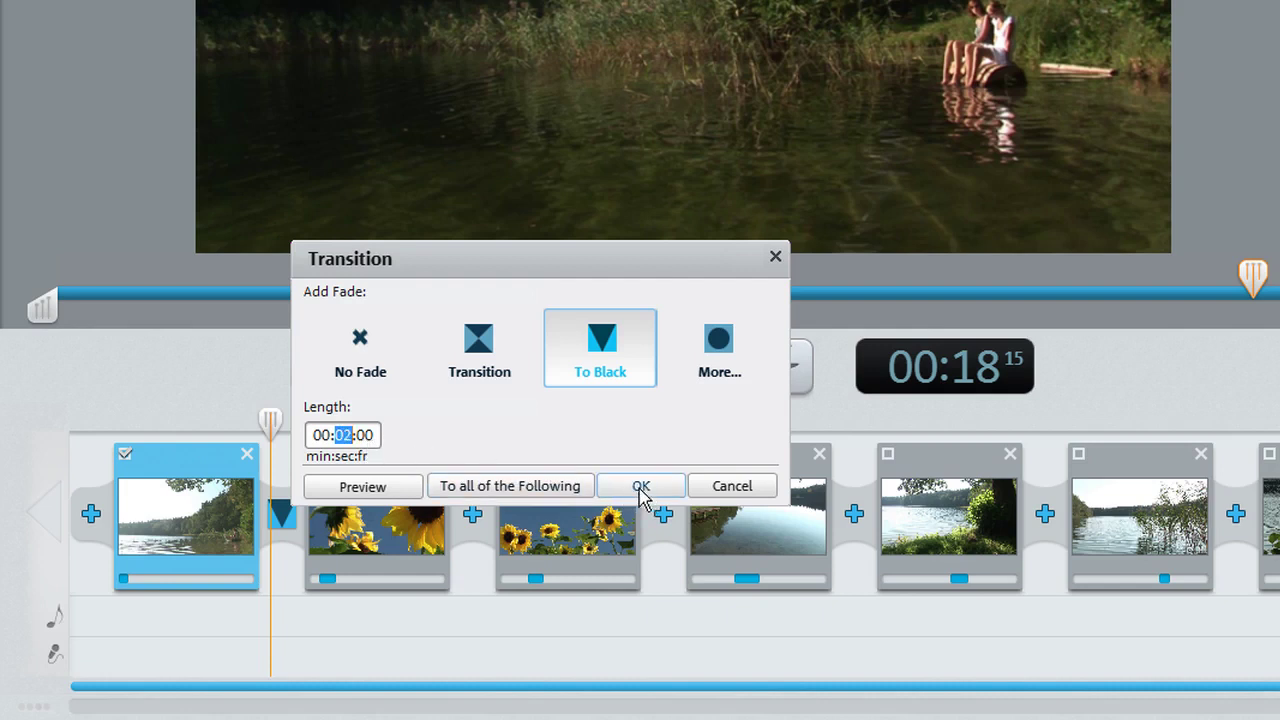
{"action": "left_click", "coordinate": [510, 490]}
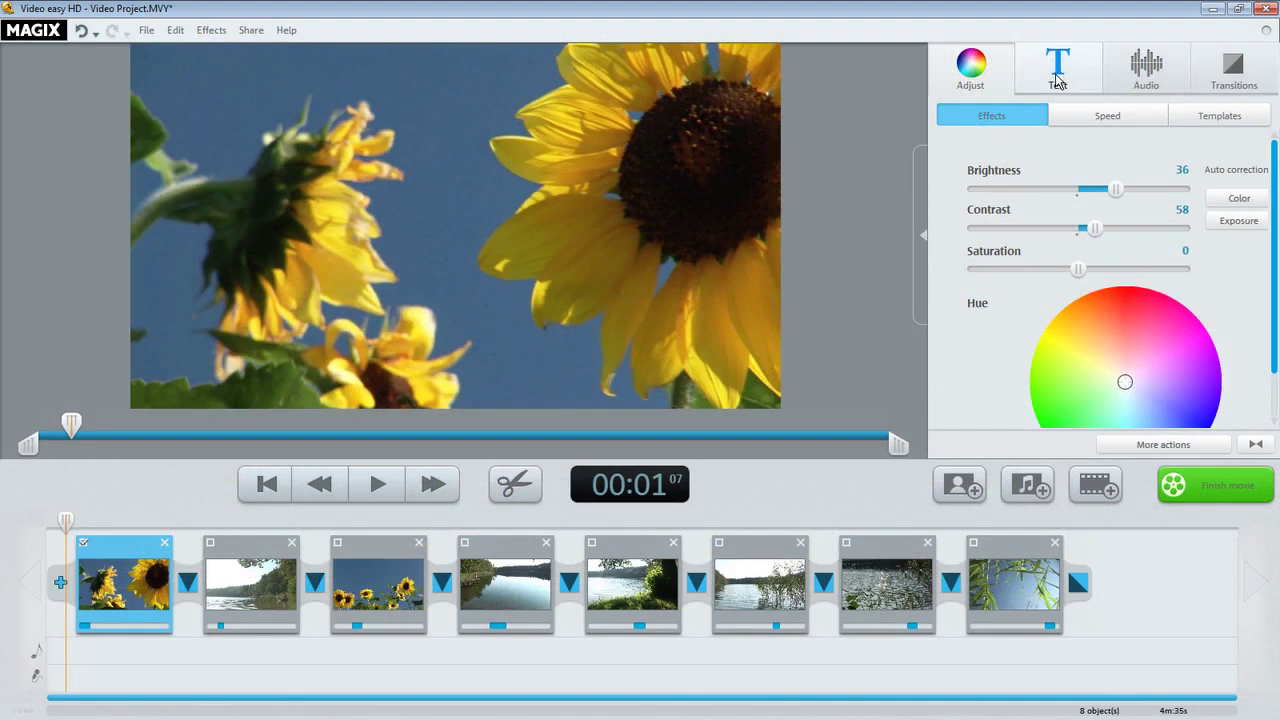
Step: Review the text settings and templates, the audio volume controls, the transitions and the clip adjustment effects
{"action": "left_click", "coordinate": [1057, 78]}
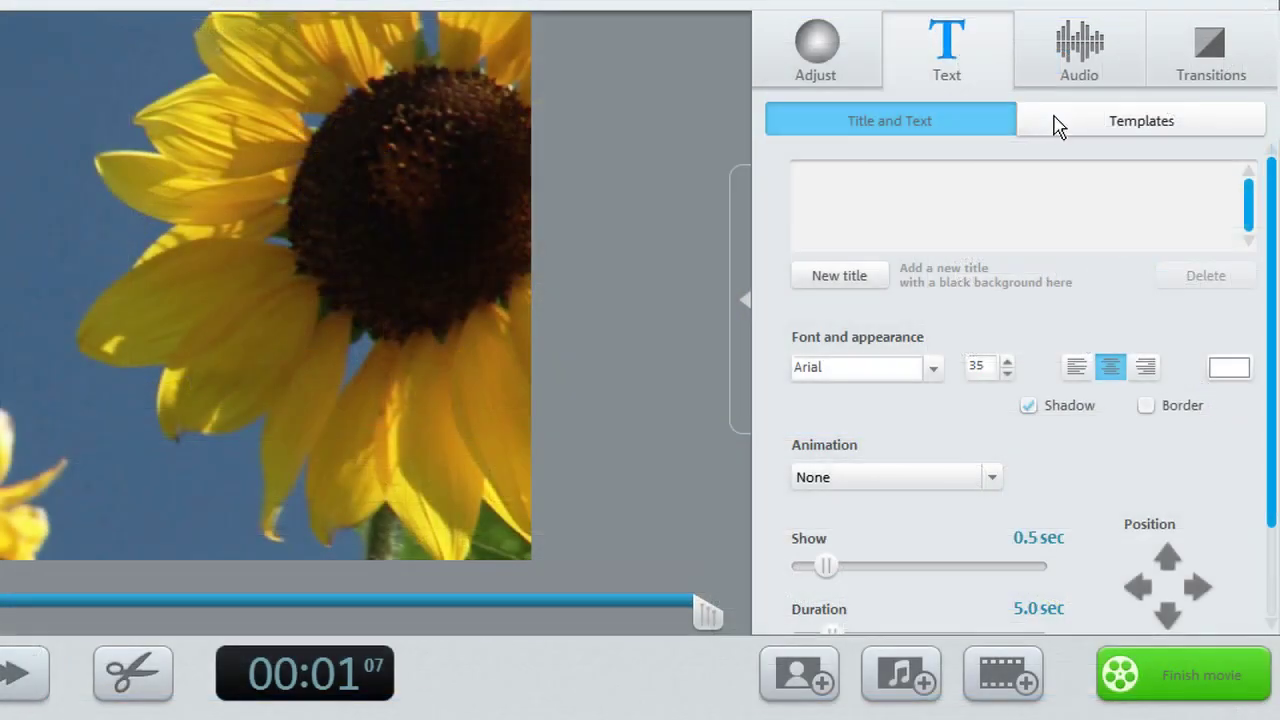
{"action": "left_click", "coordinate": [1059, 124]}
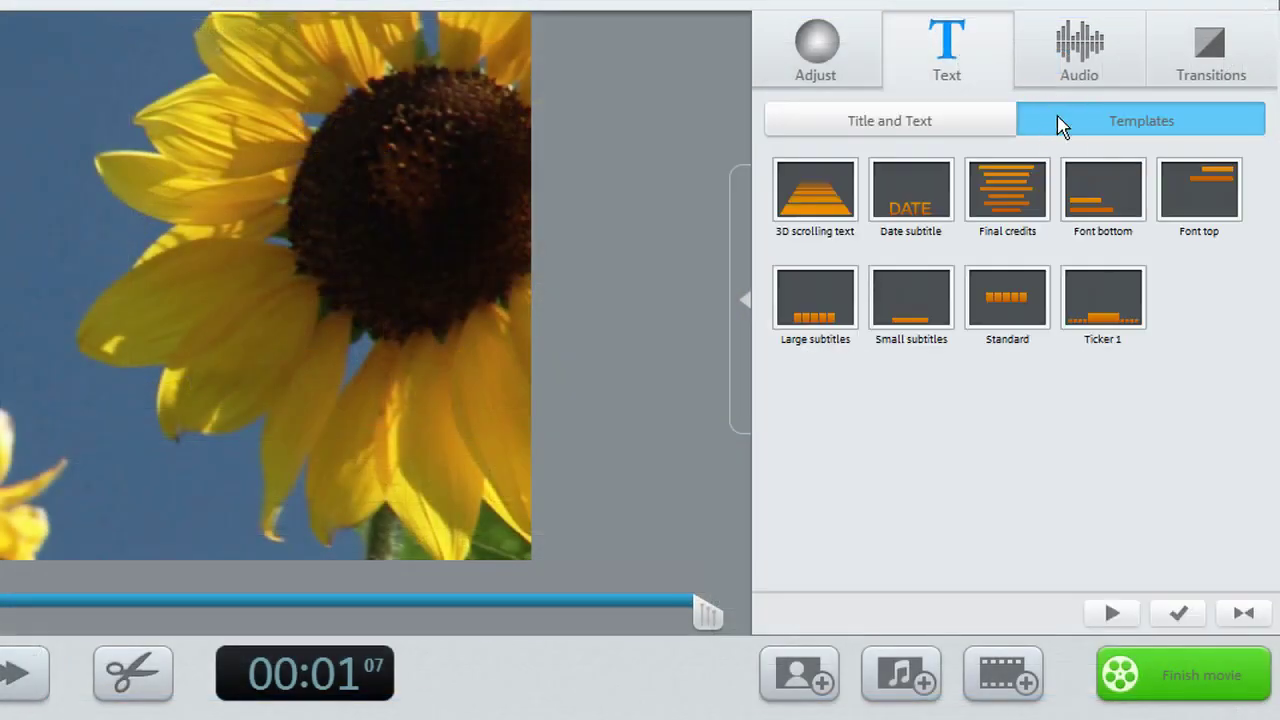
{"action": "left_click", "coordinate": [1081, 70]}
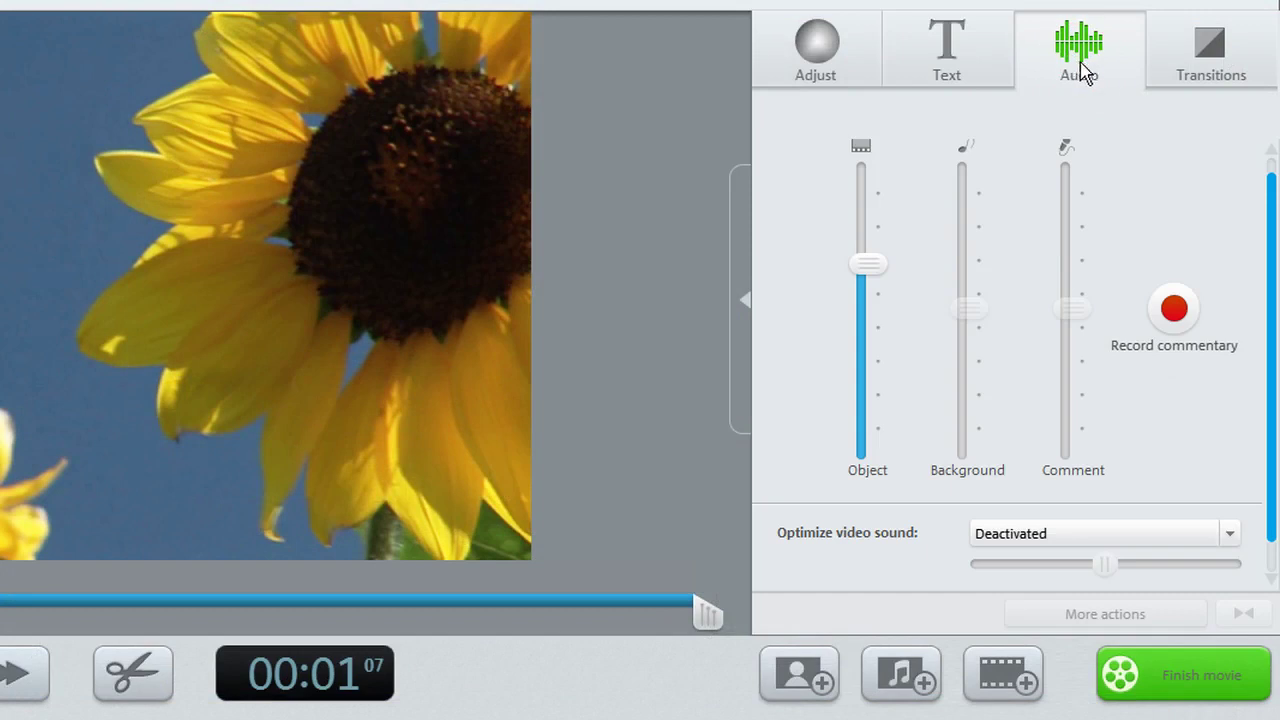
{"action": "left_click", "coordinate": [1213, 58]}
{"action": "left_click", "coordinate": [822, 62]}
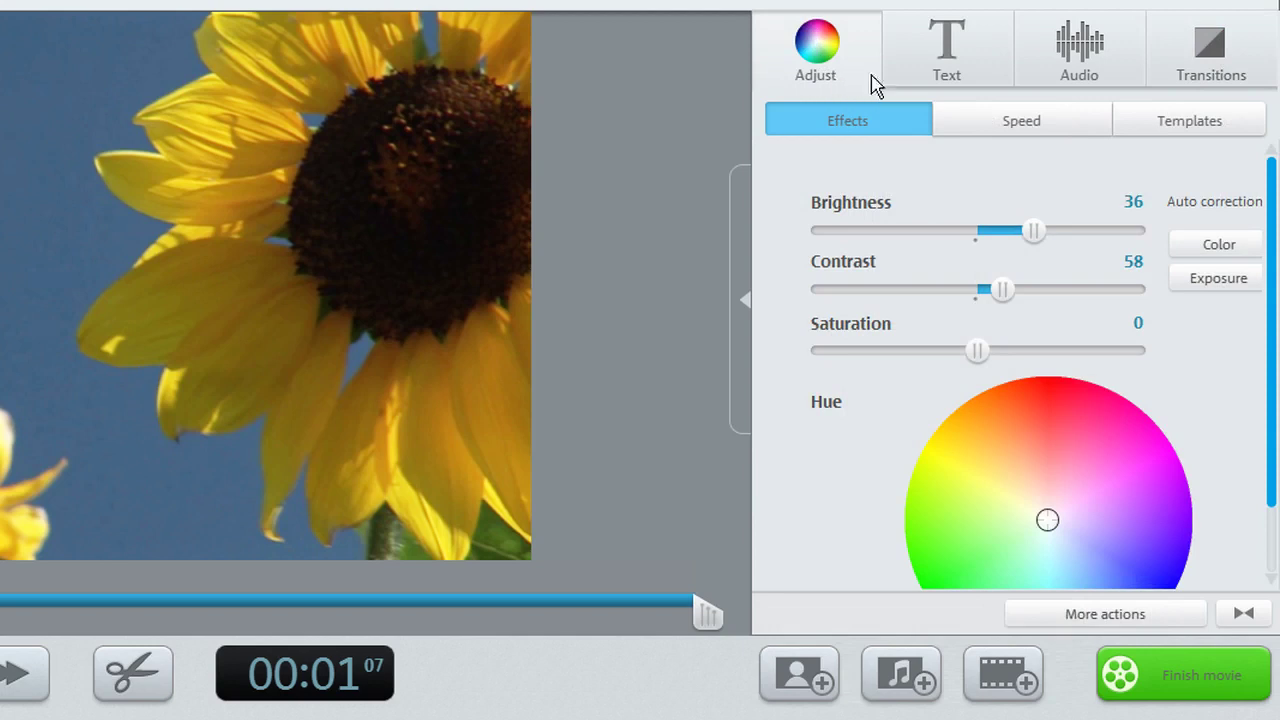
{"action": "left_click", "coordinate": [1090, 70]}
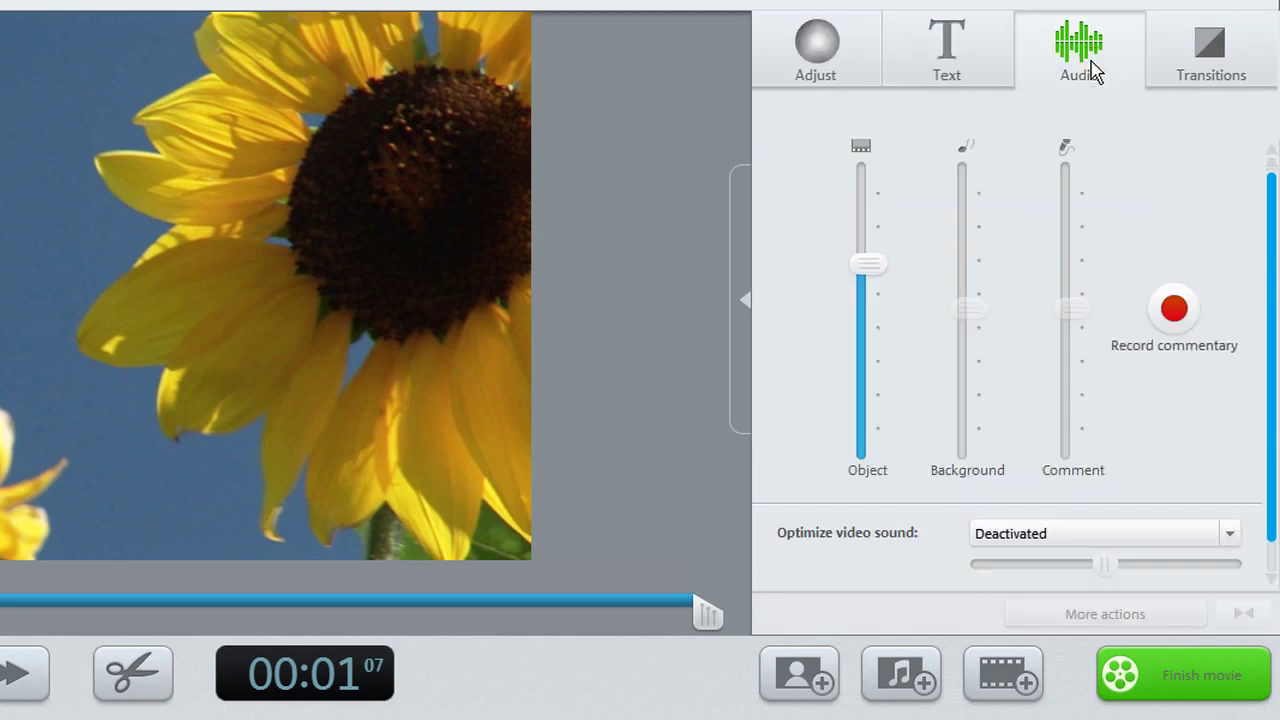
{"action": "left_click", "coordinate": [948, 68]}
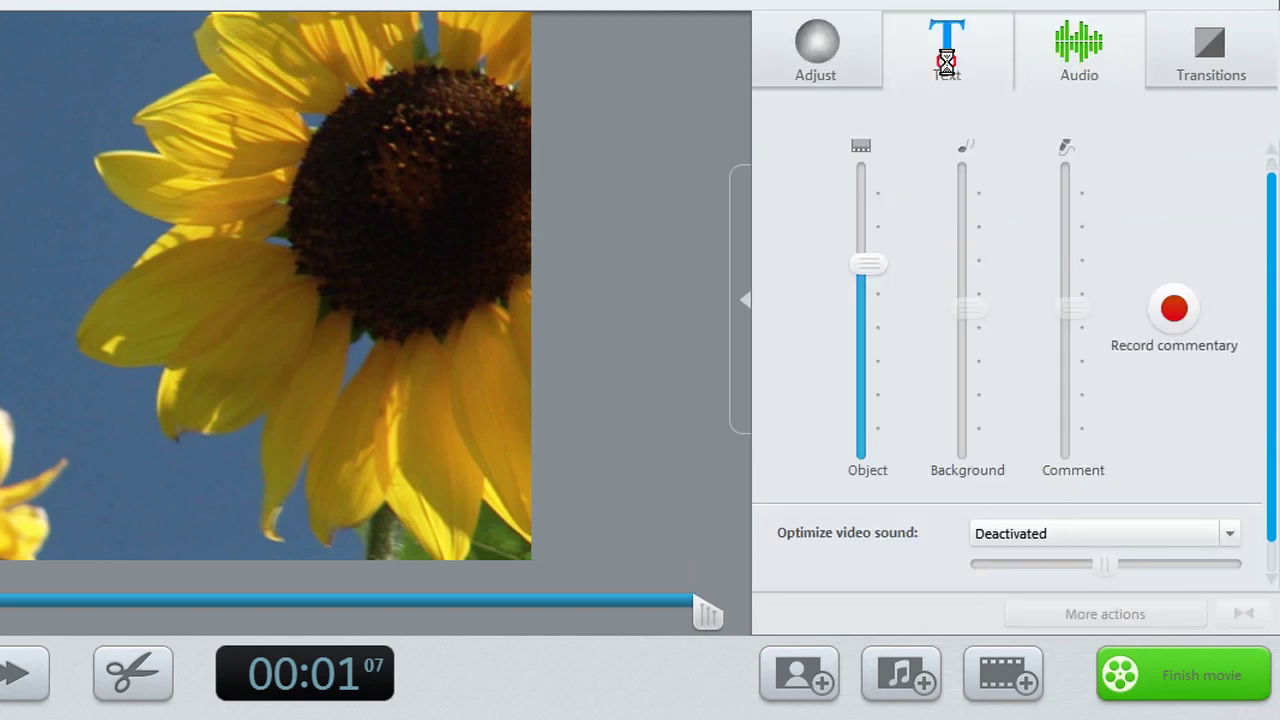
{"action": "left_click", "coordinate": [918, 124]}
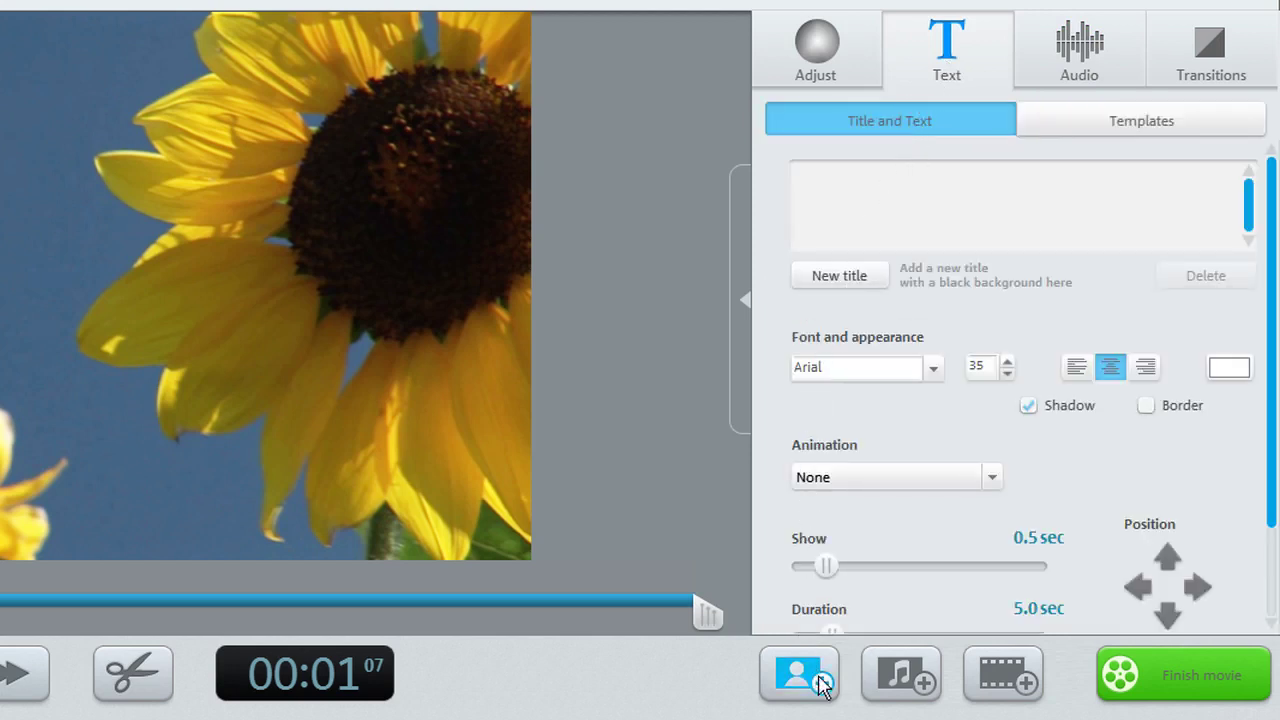
Step: Import reed.wmv, lake6.wmv, flower2.wmv and water-lilies.avi from the computer's Videos folder, and open the options for finishing the movie
{"action": "left_click", "coordinate": [1020, 685]}
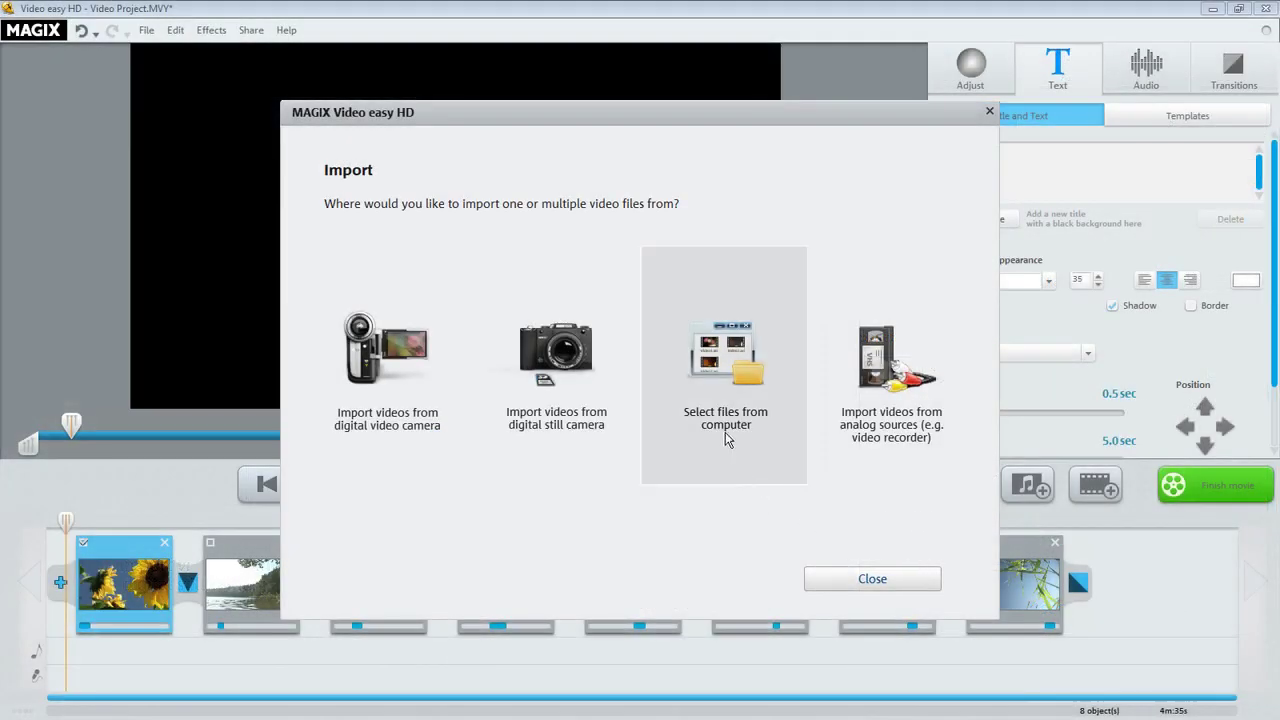
{"action": "left_click", "coordinate": [725, 433]}
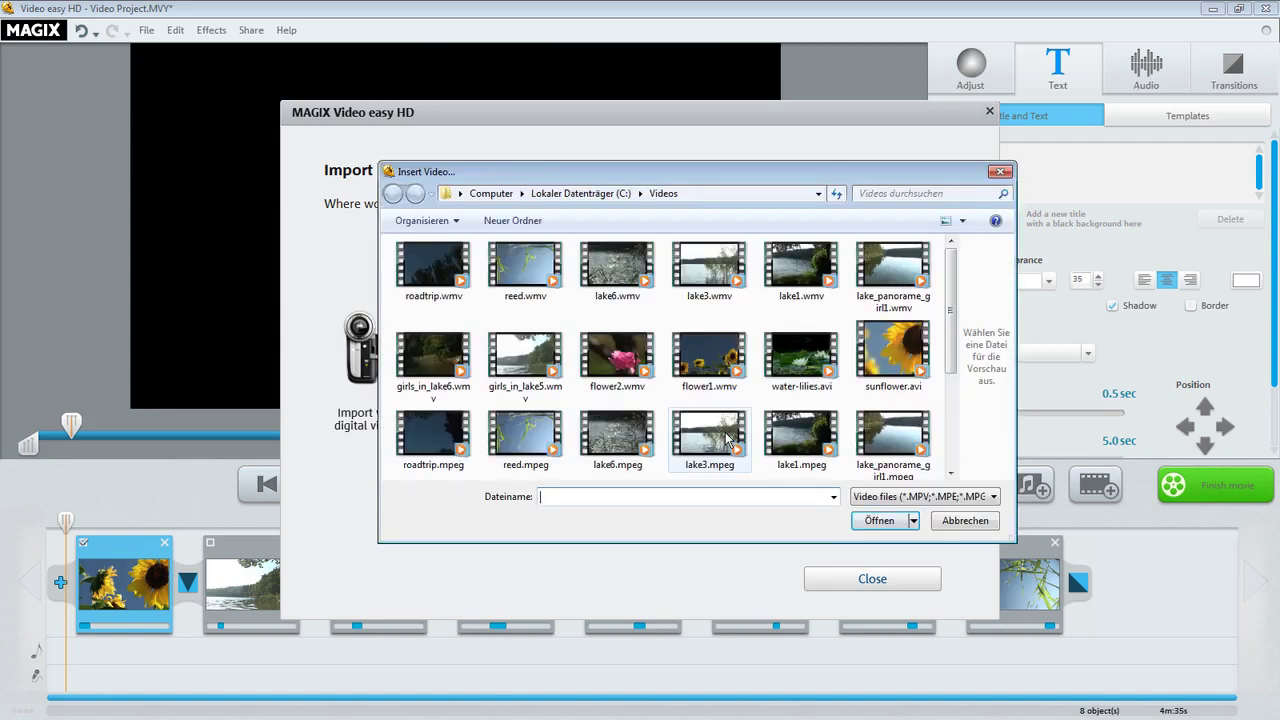
{"action": "left_click", "coordinate": [540, 283], "text": "ctrl"}
{"action": "left_click", "coordinate": [610, 275], "text": "ctrl"}
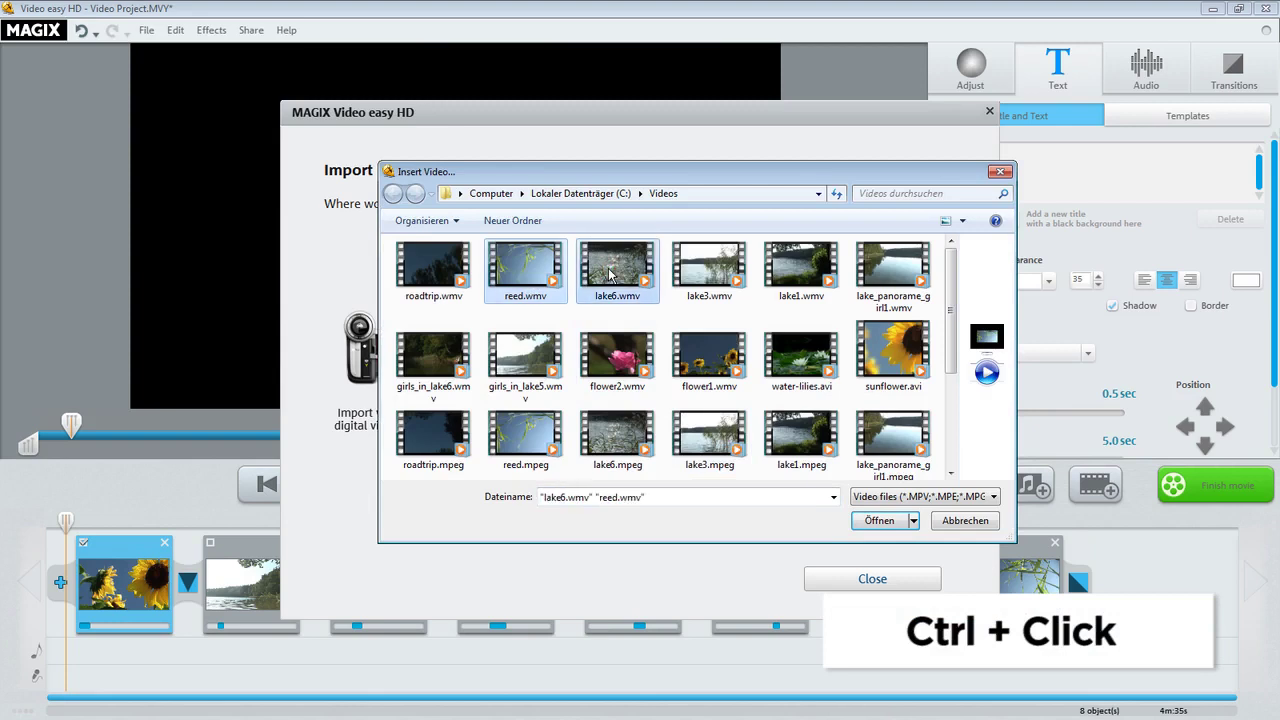
{"action": "left_click", "coordinate": [605, 345], "text": "ctrl"}
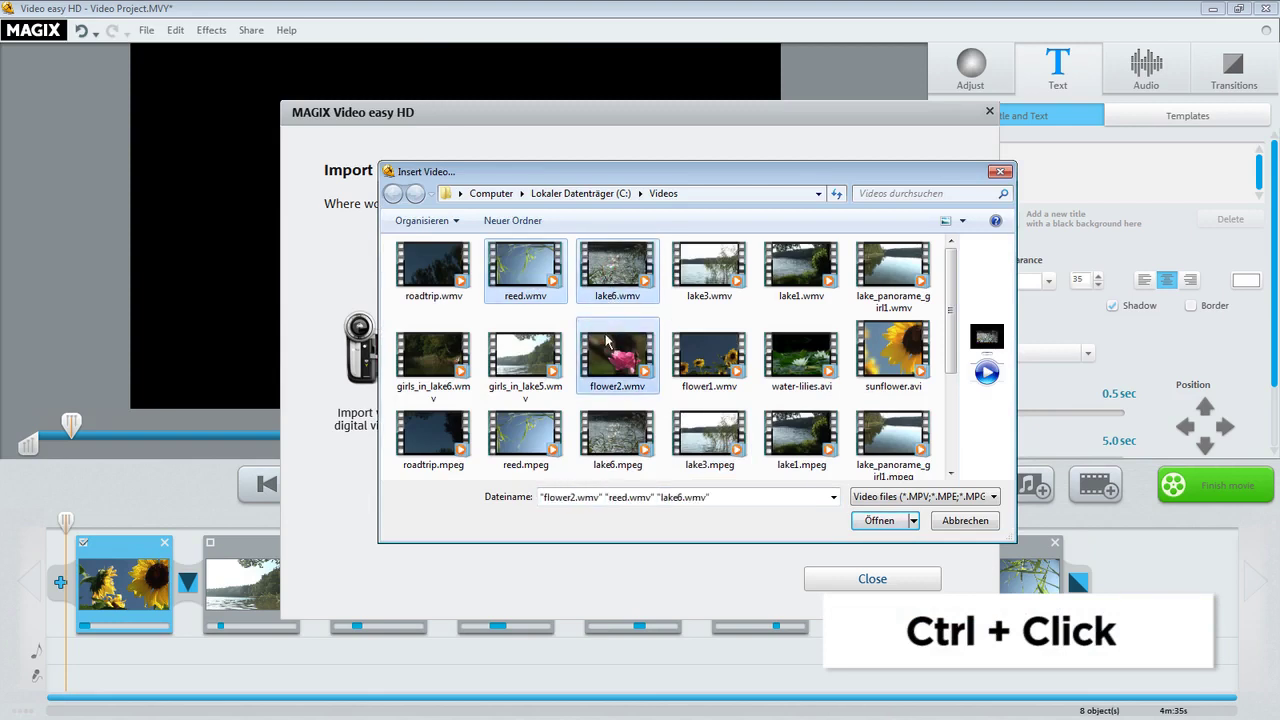
{"action": "left_click", "coordinate": [801, 349], "text": "ctrl"}
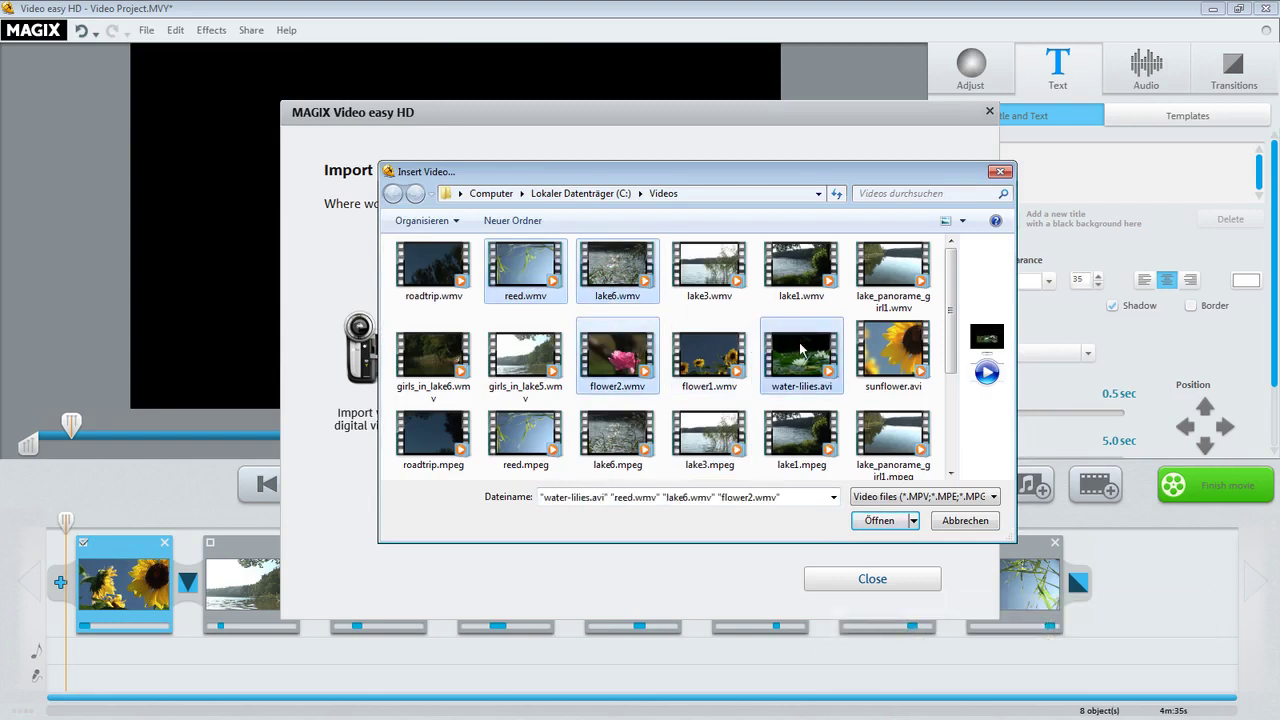
{"action": "left_click", "coordinate": [877, 521]}
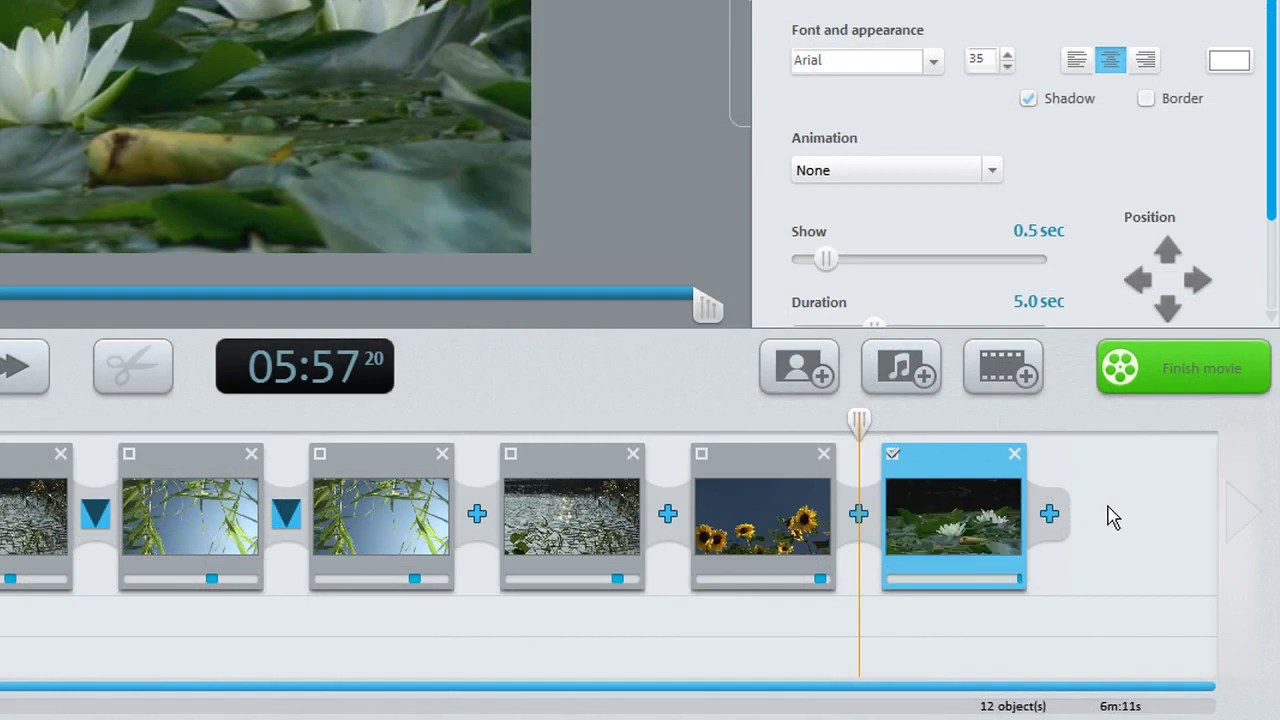
{"action": "left_click", "coordinate": [1177, 384]}
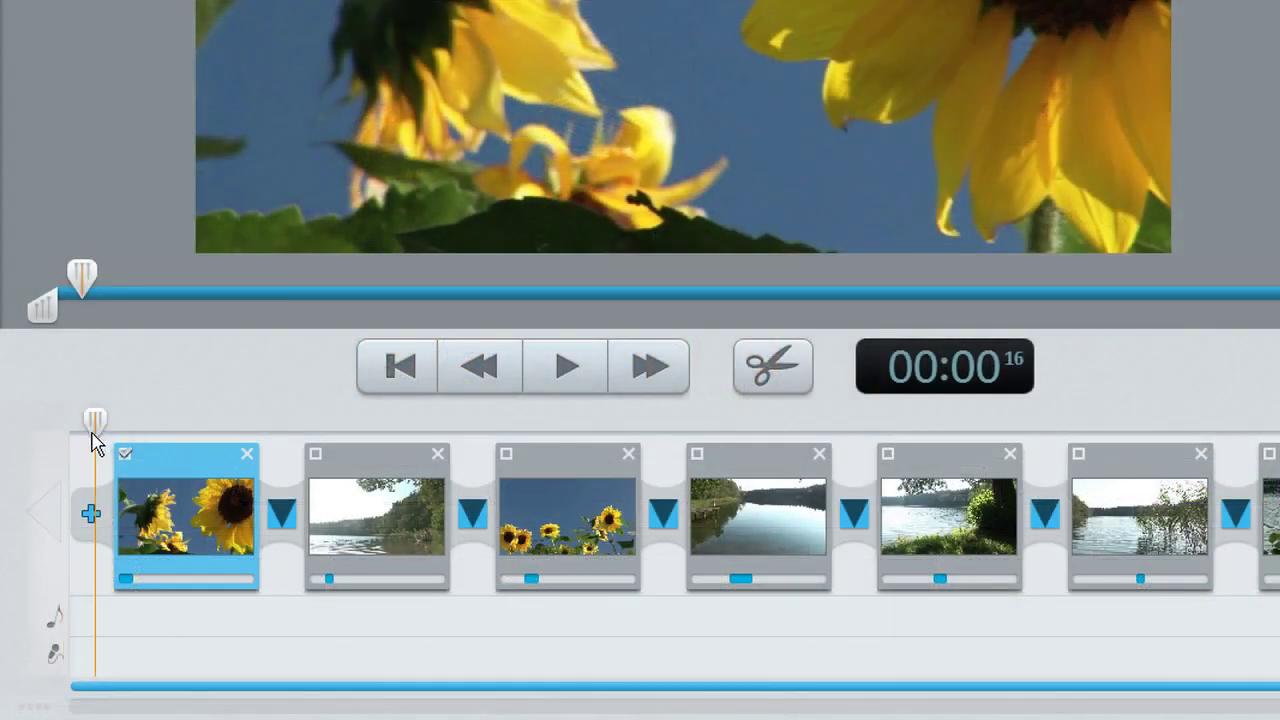
Step: Split the first sunflower clip at about 14 seconds and the following lake clip at about 43 seconds of movie time
{"action": "left_click_drag", "start_coordinate": [64, 533], "coordinate": [90, 538]}
{"action": "left_click_drag", "start_coordinate": [131, 446], "coordinate": [175, 446]}
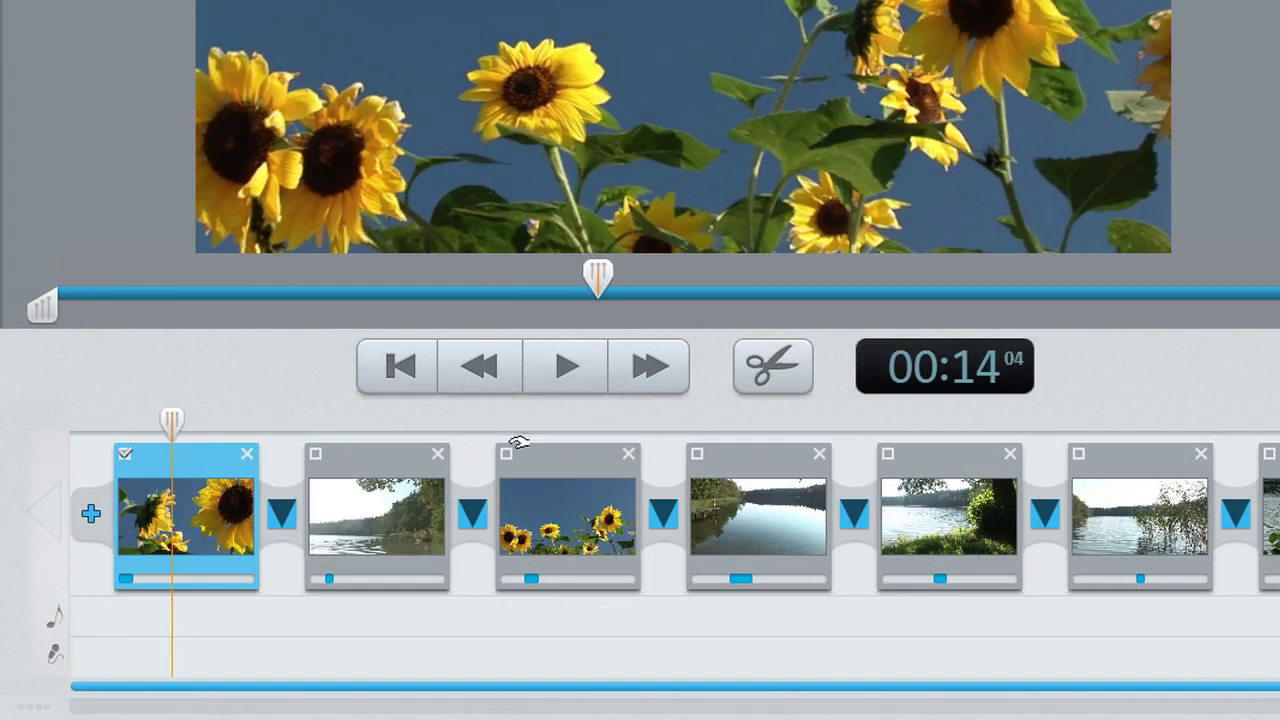
{"action": "left_click", "coordinate": [757, 375]}
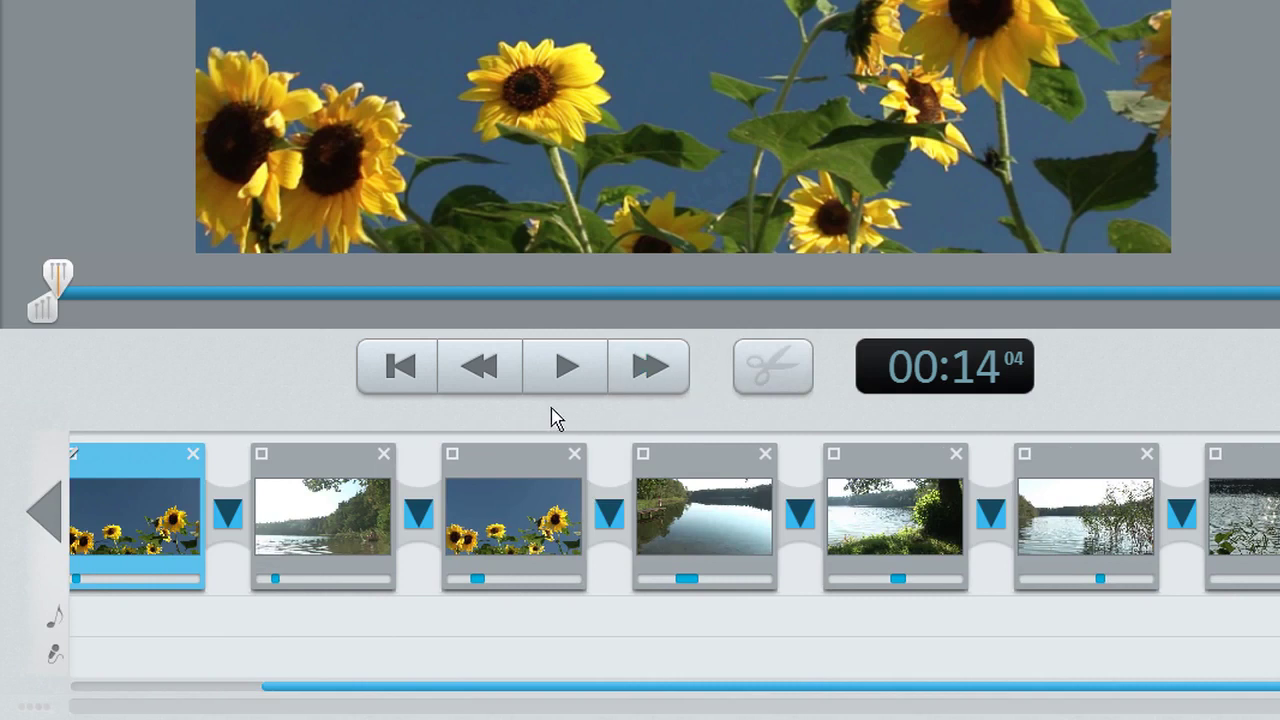
{"action": "left_click", "coordinate": [321, 430]}
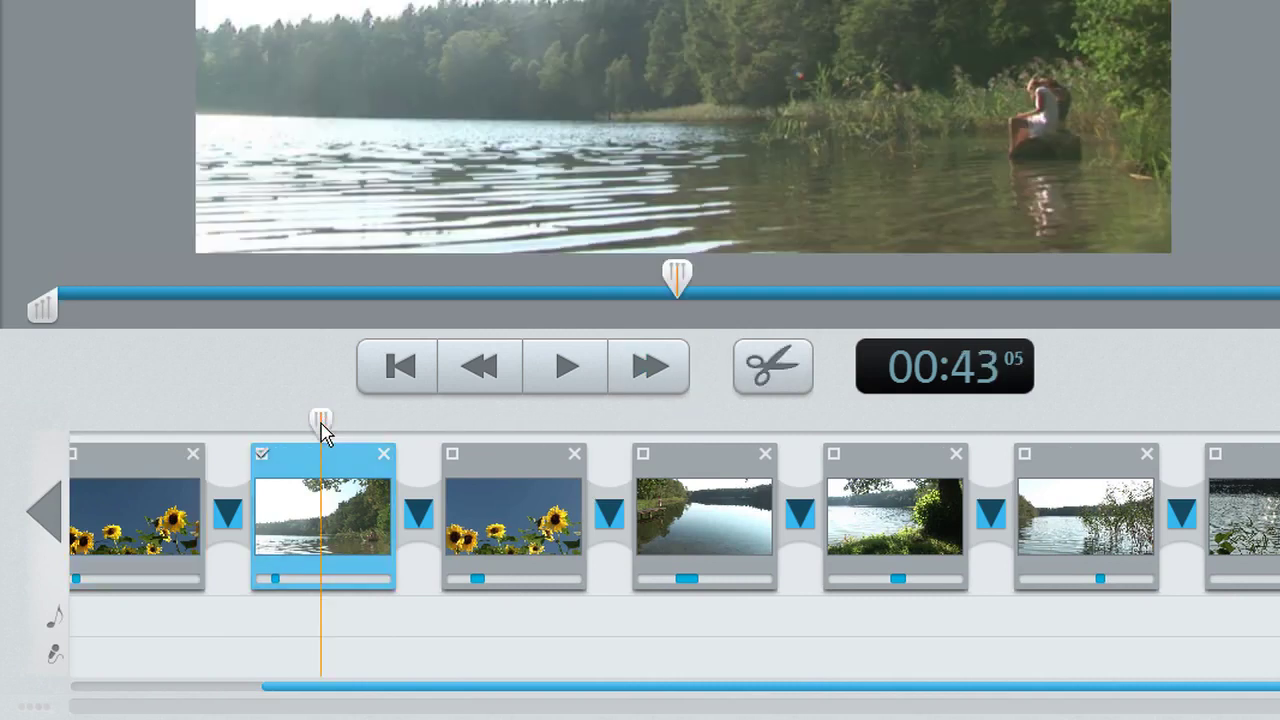
{"action": "left_click", "coordinate": [779, 383]}
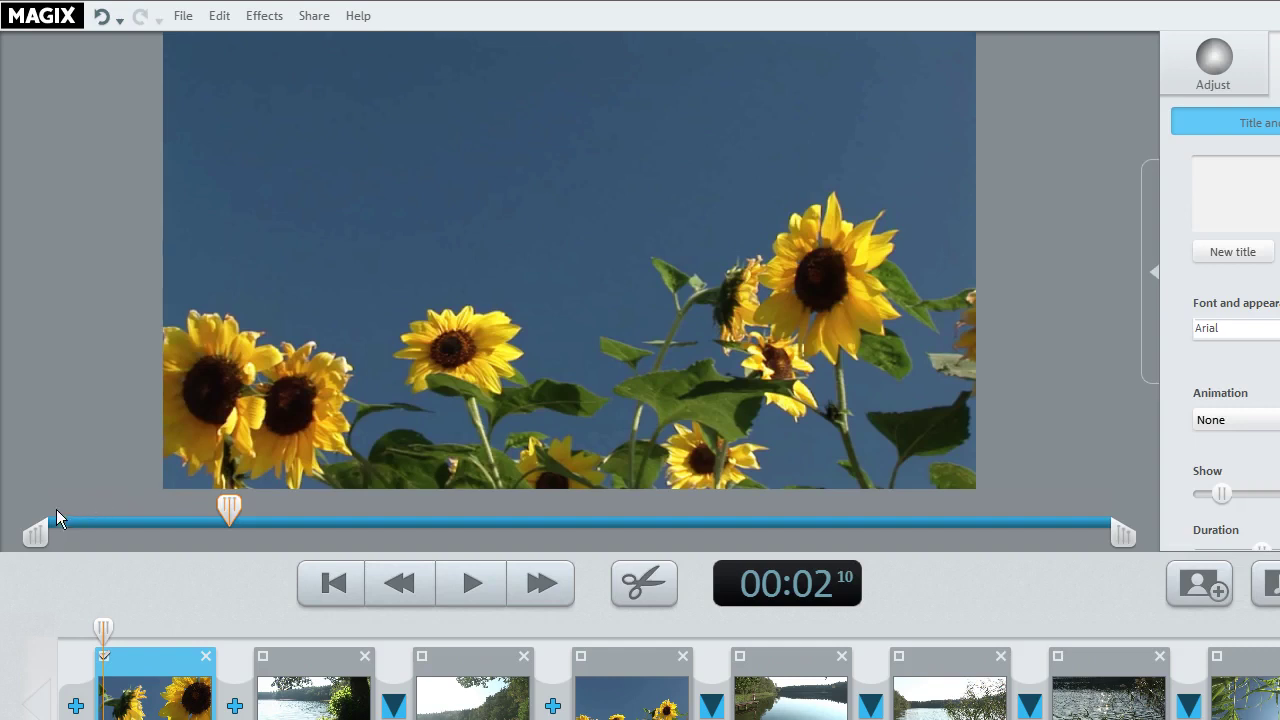
Step: Trim about two seconds off the start of the selected sunflower clip and shorten its end to just past the middle
{"action": "left_click_drag", "start_coordinate": [40, 533], "coordinate": [221, 535]}
{"action": "left_click_drag", "start_coordinate": [1118, 536], "coordinate": [638, 540]}
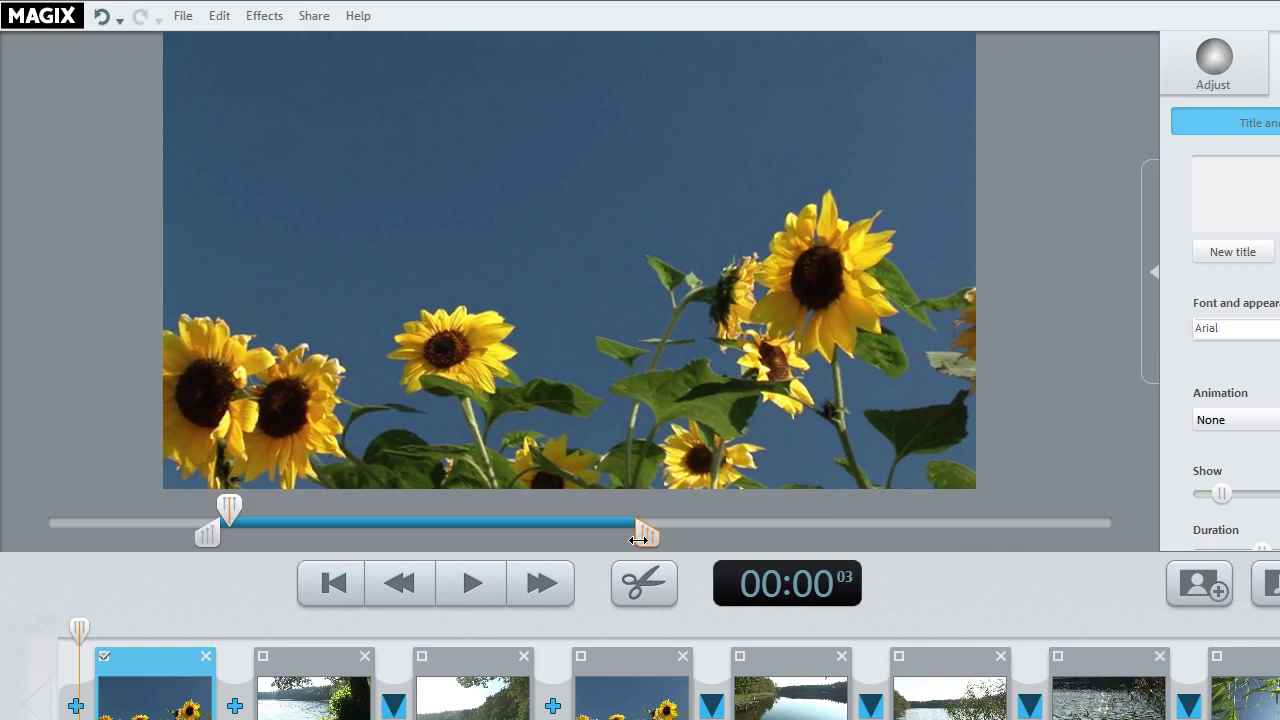
{"action": "left_click_drag", "start_coordinate": [638, 540], "coordinate": [640, 541]}
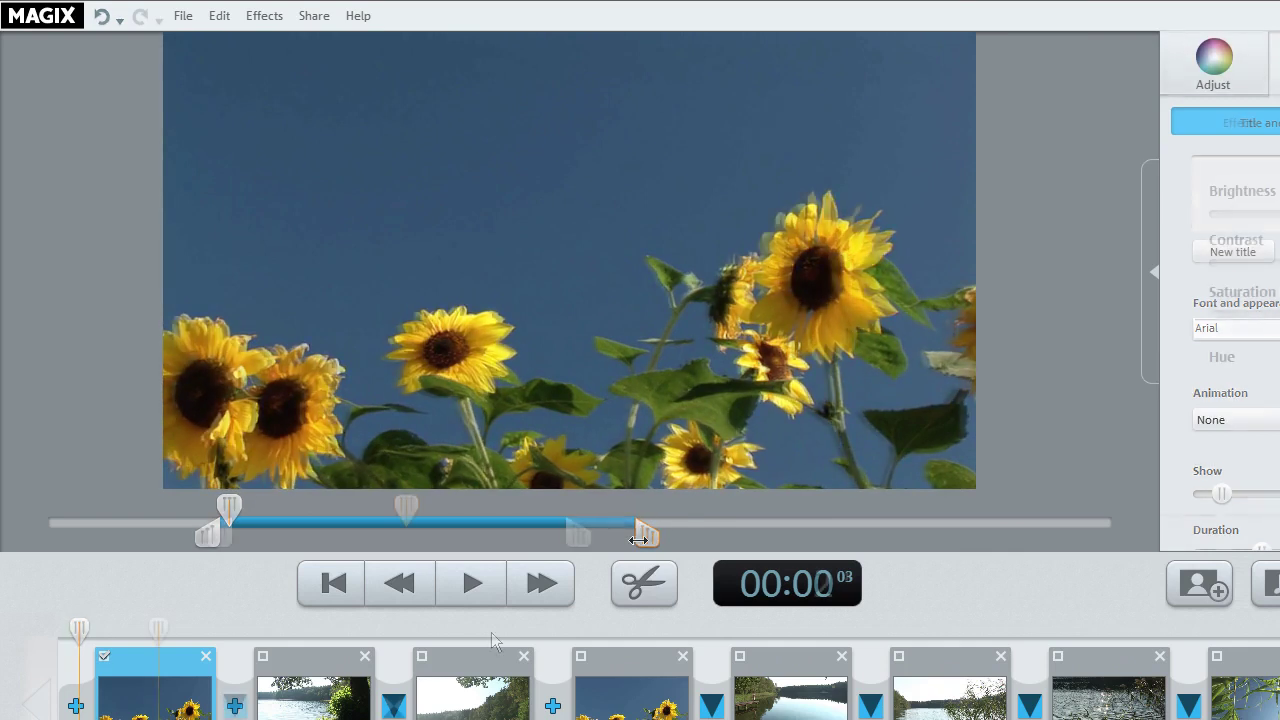
Step: Play the movie preview from the sunflower clip into the lake clip, stopping and resuming playback several times
{"action": "left_click", "coordinate": [471, 583]}
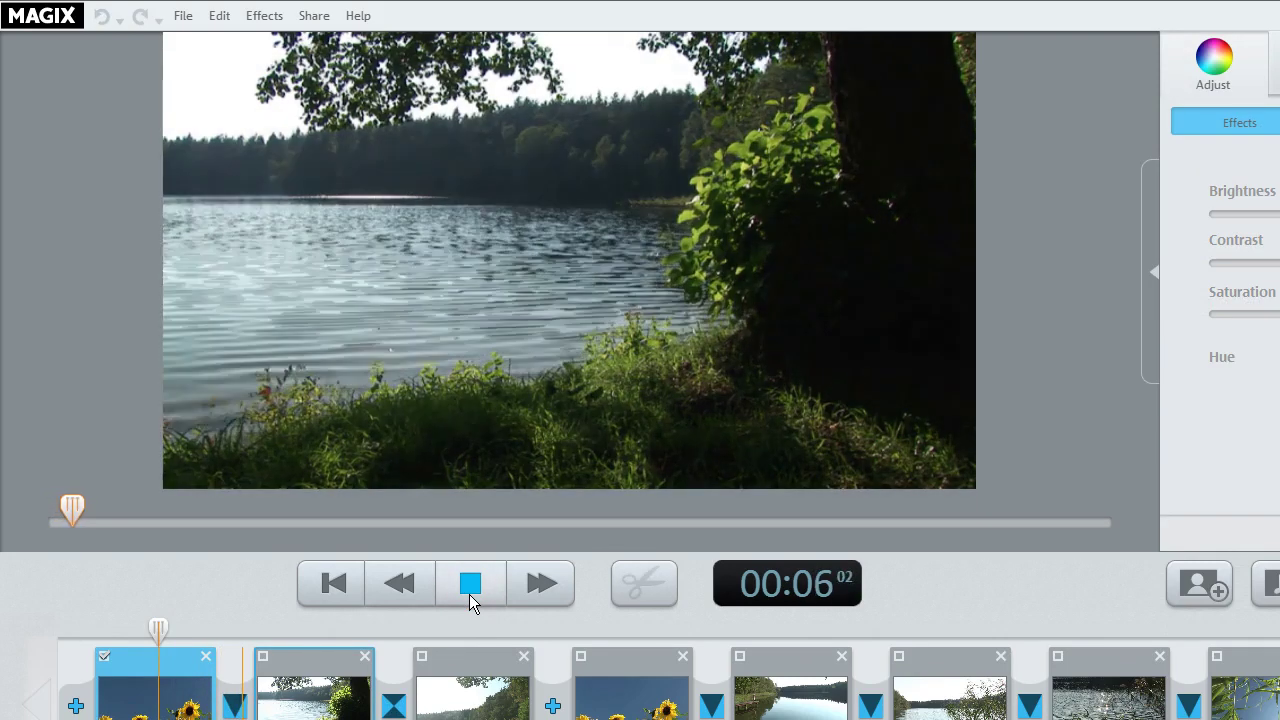
{"action": "left_click", "coordinate": [469, 594]}
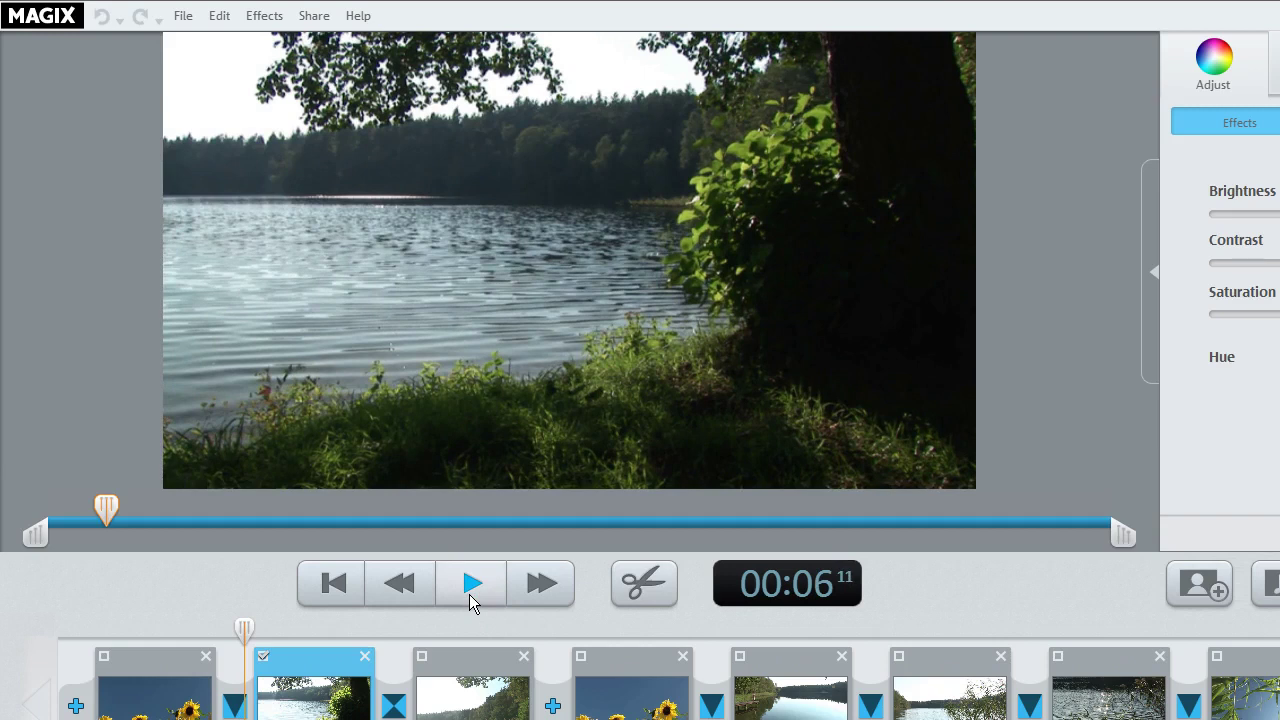
{"action": "key", "text": "space"}
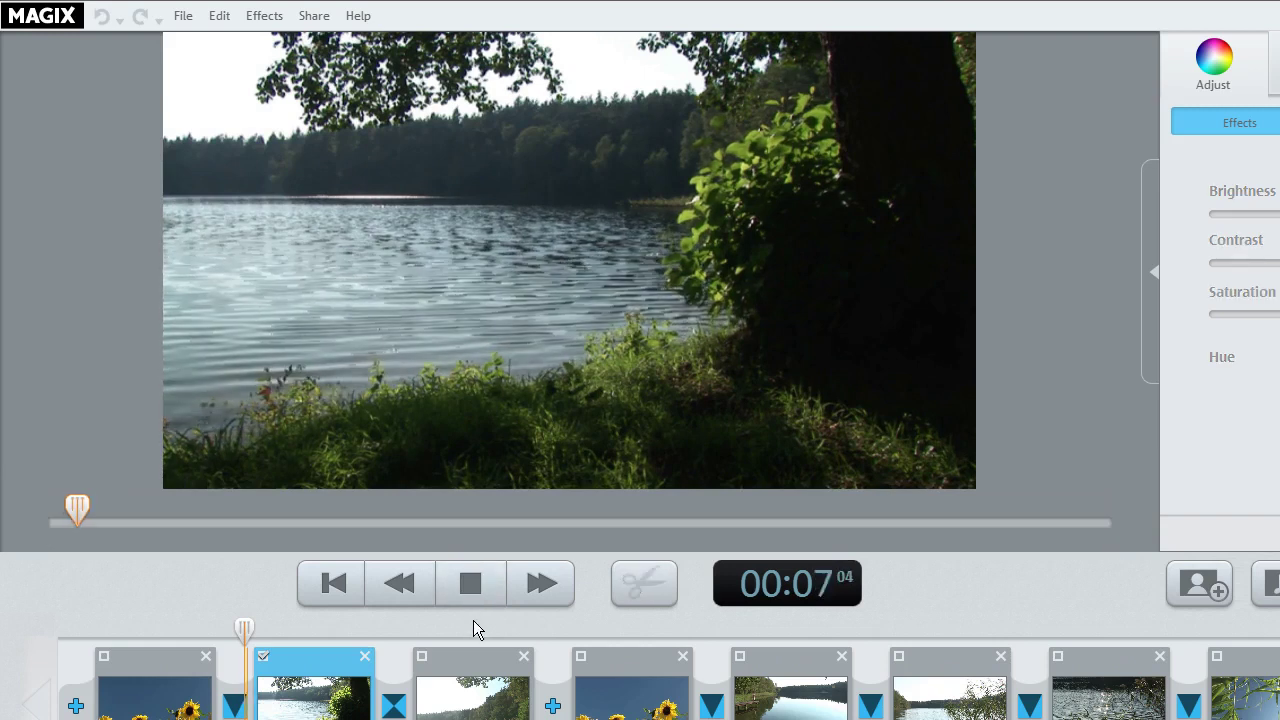
{"action": "key", "text": "space"}
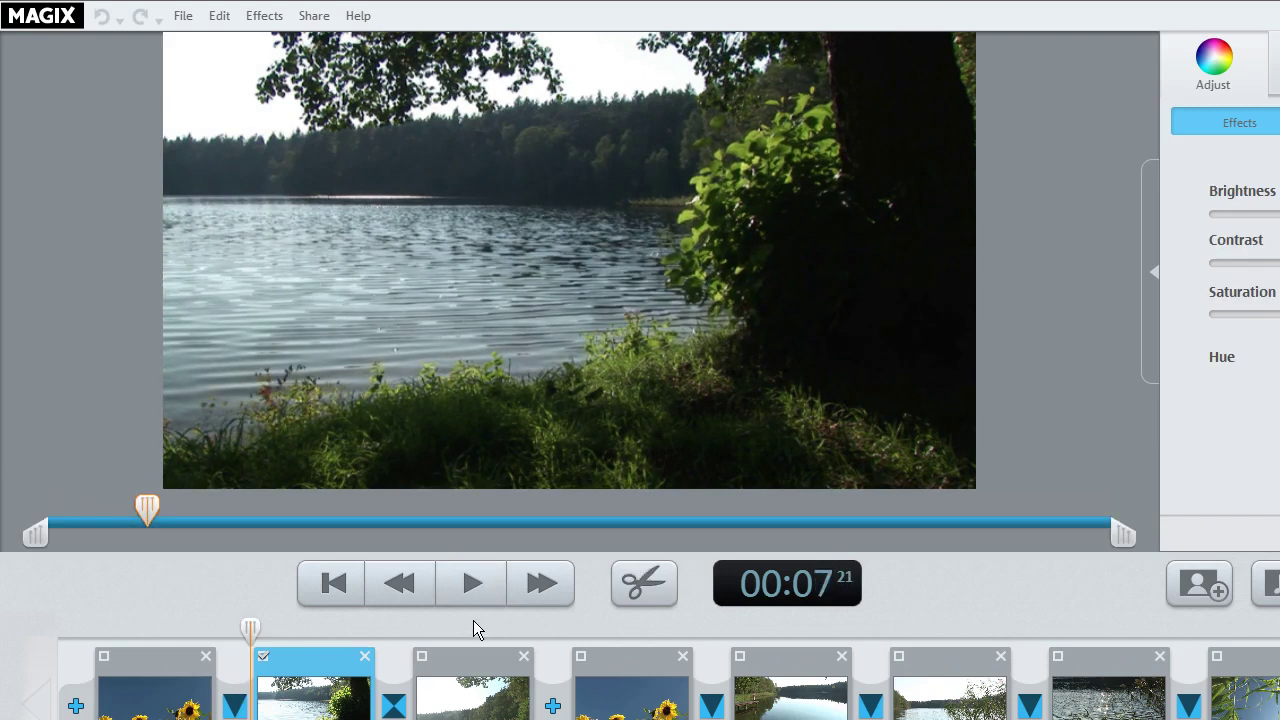
{"action": "key", "text": "space"}
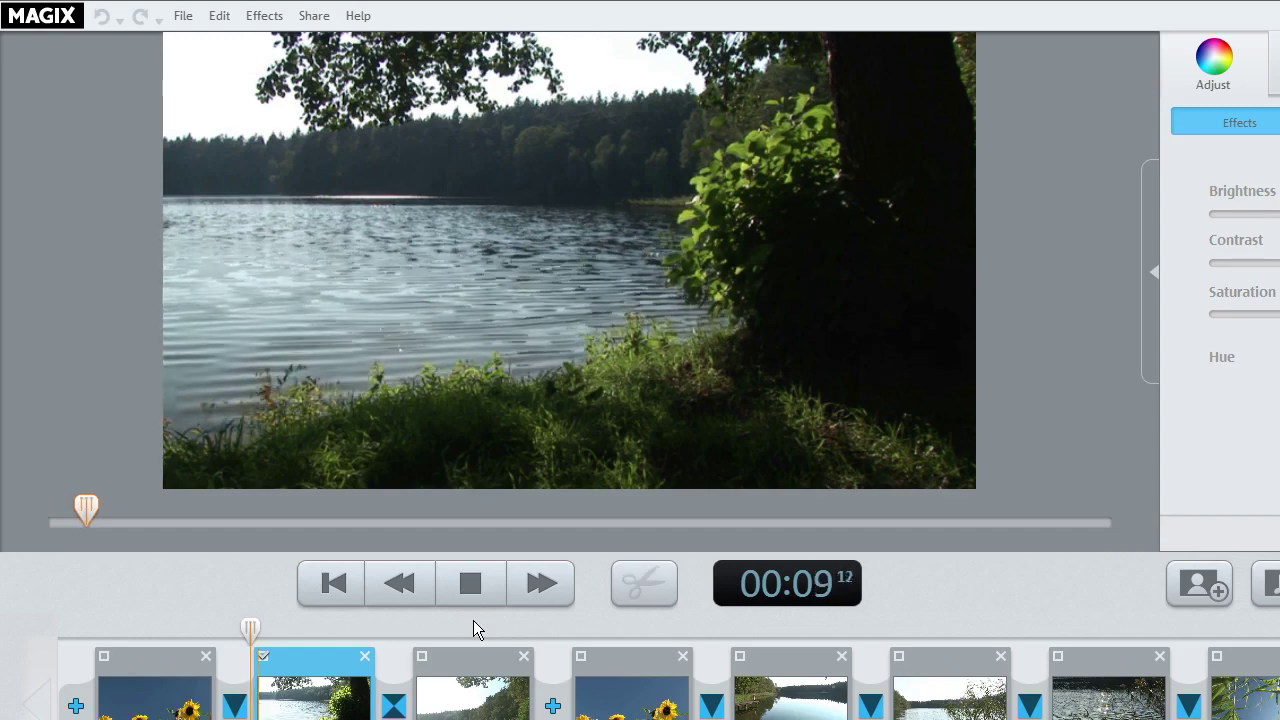
{"action": "key", "text": "space"}
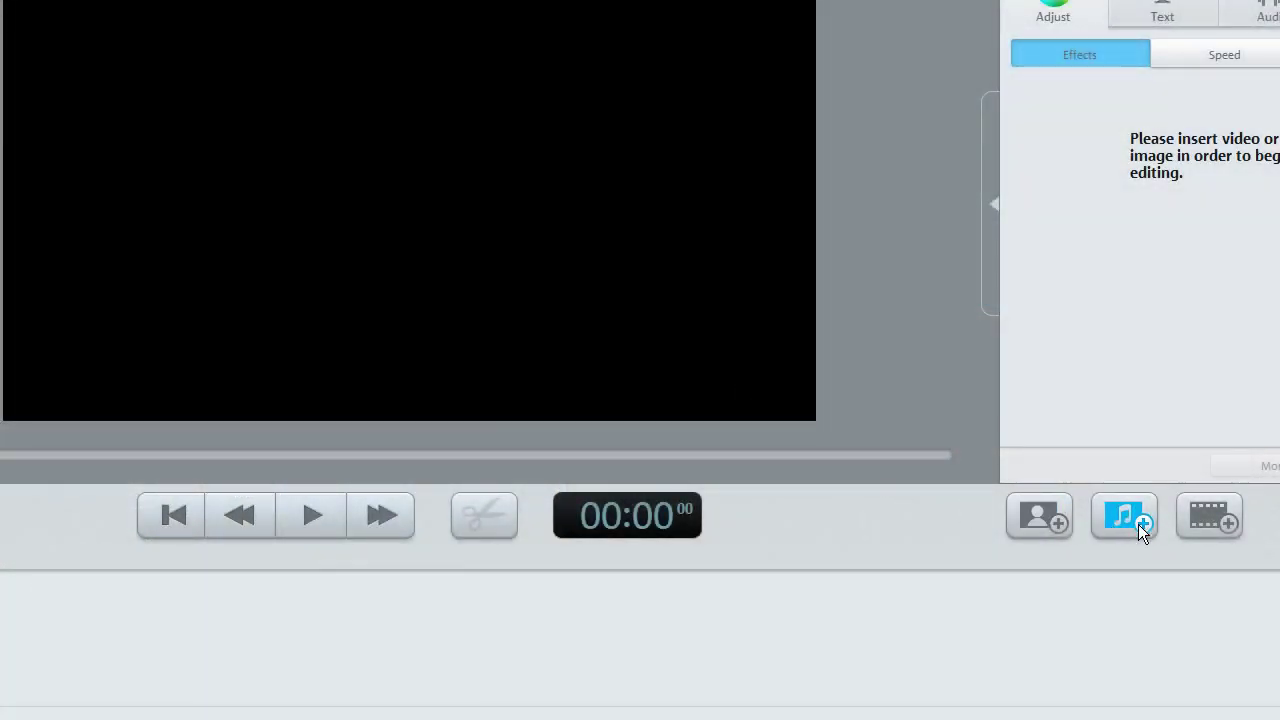
Step: Start a video import from an AVCHD digital video camera, using the drive F:\CAM_HDD, and continue to the clip selection
{"action": "left_click", "coordinate": [1212, 519]}
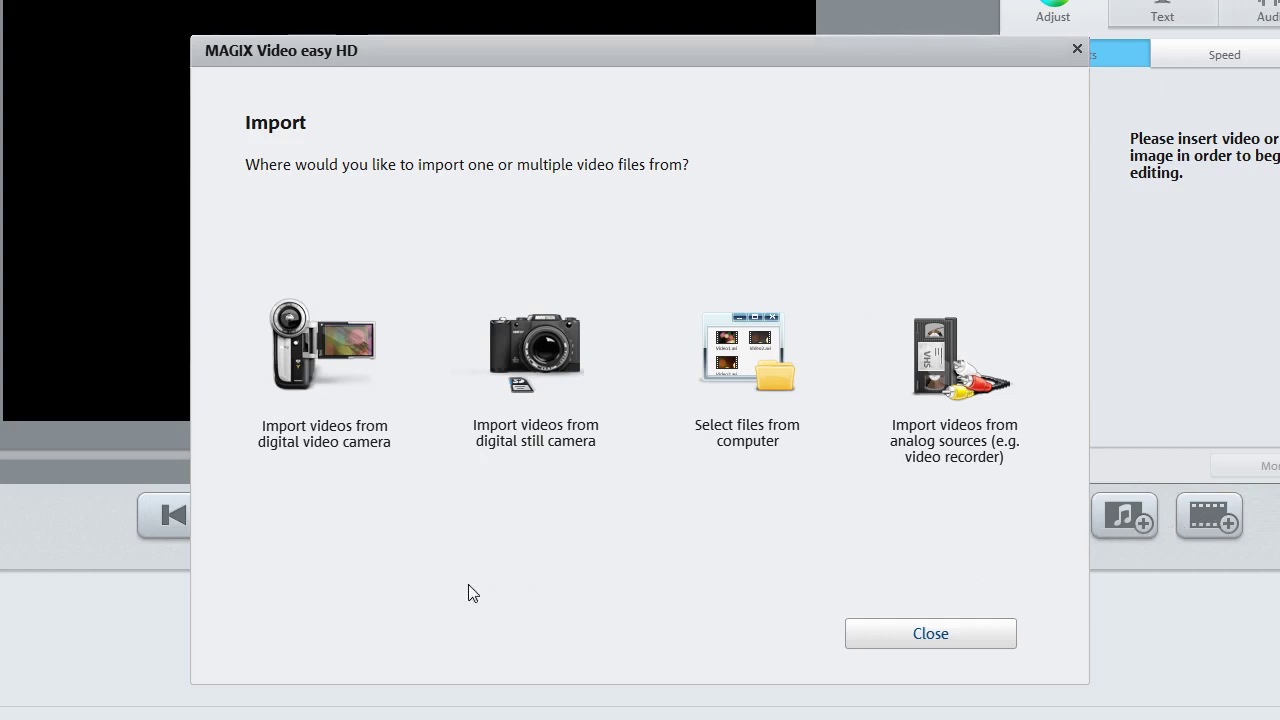
{"action": "left_click", "coordinate": [350, 476]}
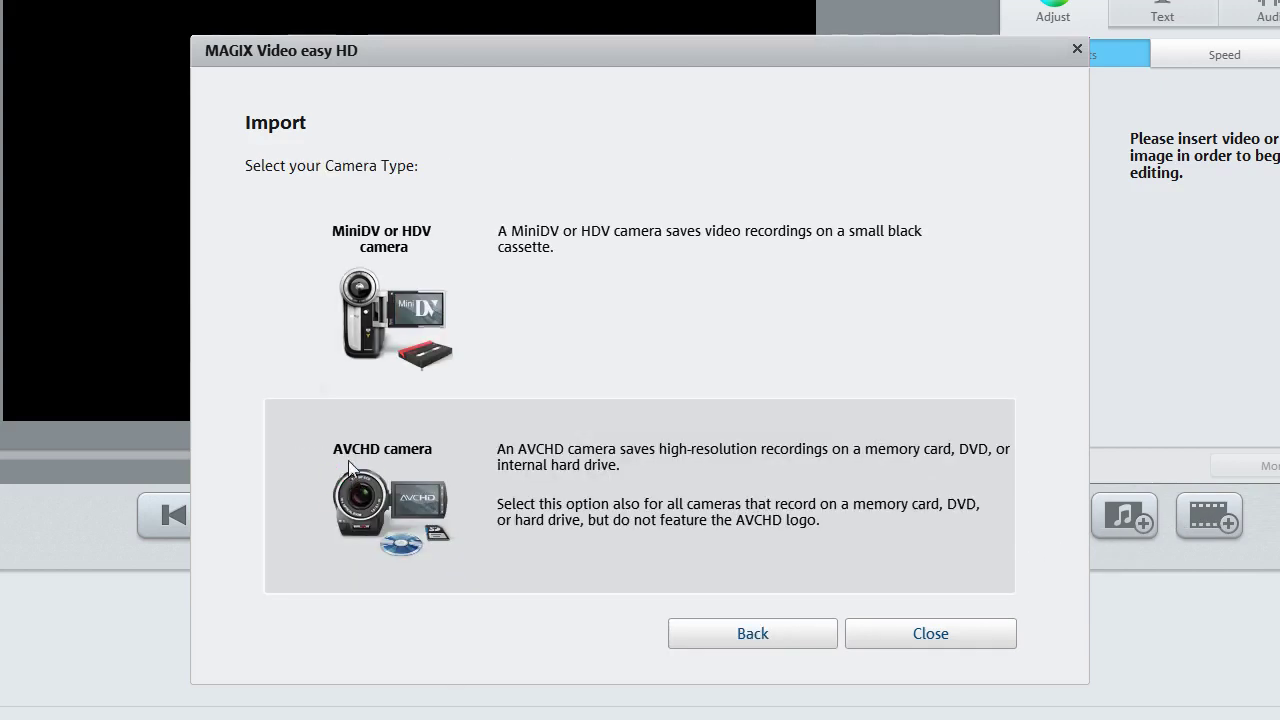
{"action": "left_click", "coordinate": [407, 472]}
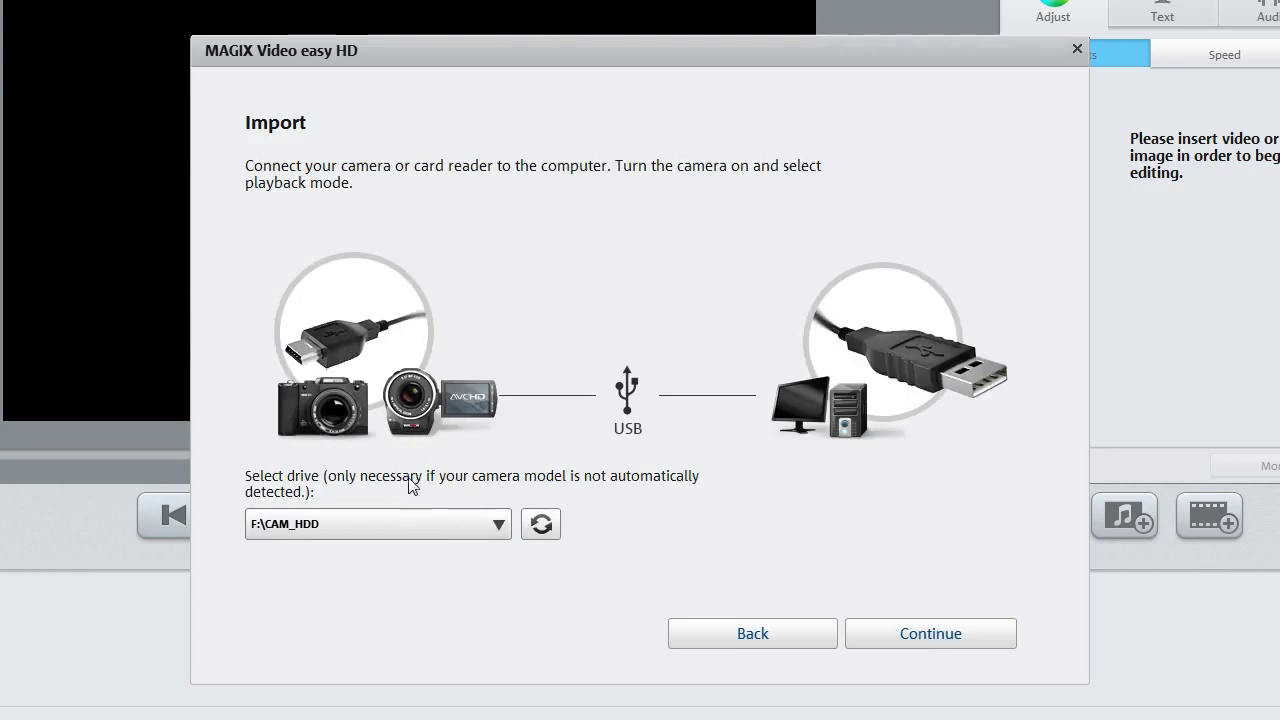
{"action": "left_click", "coordinate": [444, 524]}
{"action": "left_click", "coordinate": [448, 546]}
{"action": "left_click", "coordinate": [934, 633]}
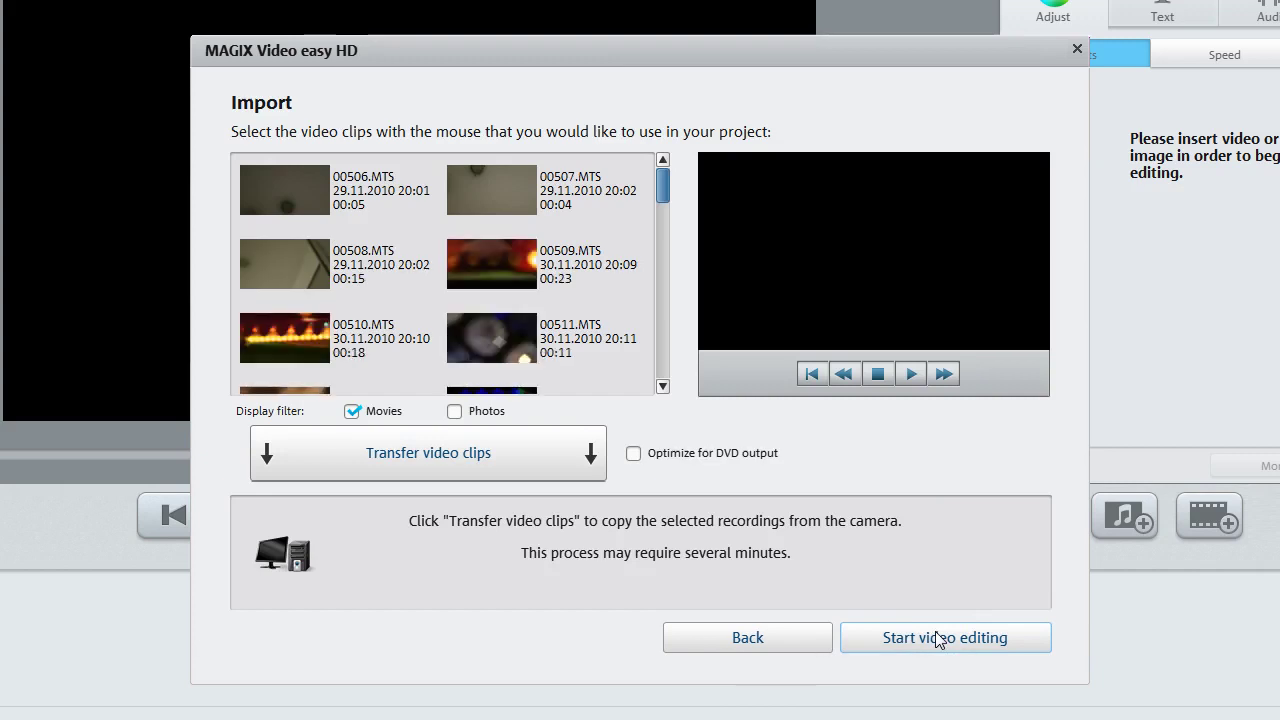
Step: Transfer the camera clips 00529.MTS, 00525.MTS, 00526.MTS, 00533.MTS, 00534.MTS and 00535.MTS to the computer
{"action": "left_click_drag", "start_coordinate": [662, 185], "coordinate": [645, 284]}
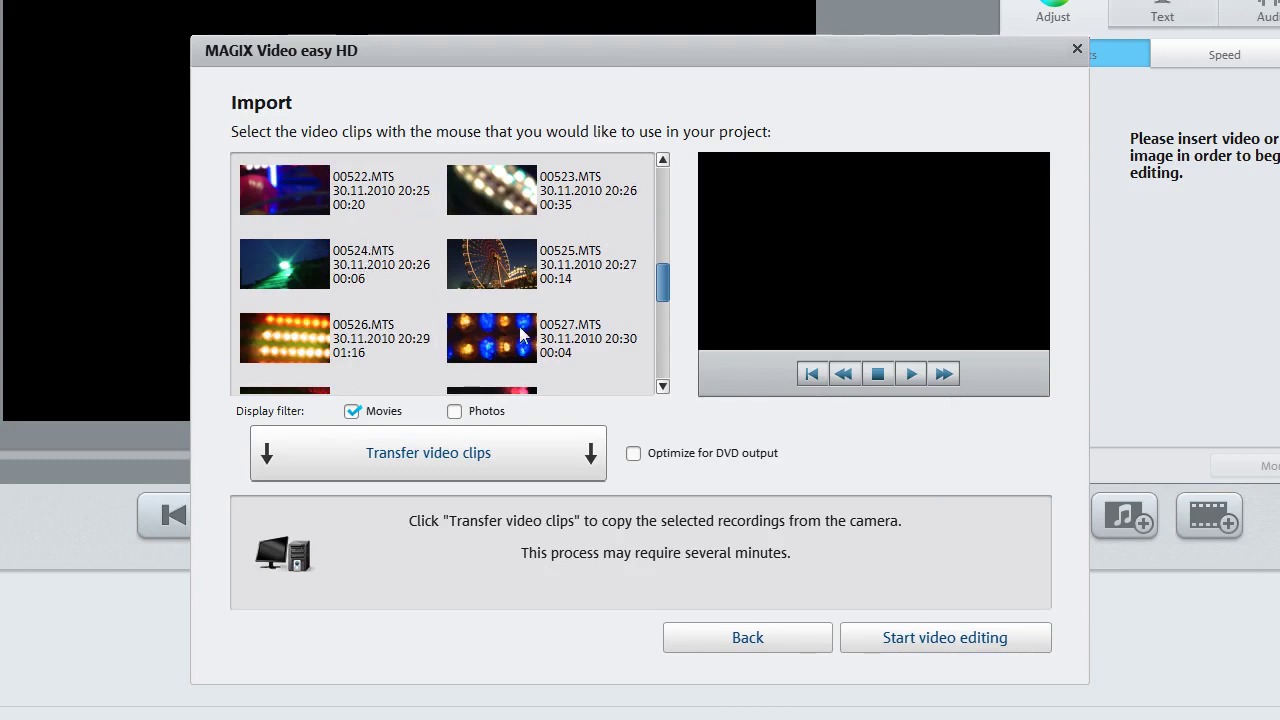
{"action": "left_click_drag", "start_coordinate": [662, 285], "coordinate": [654, 302]}
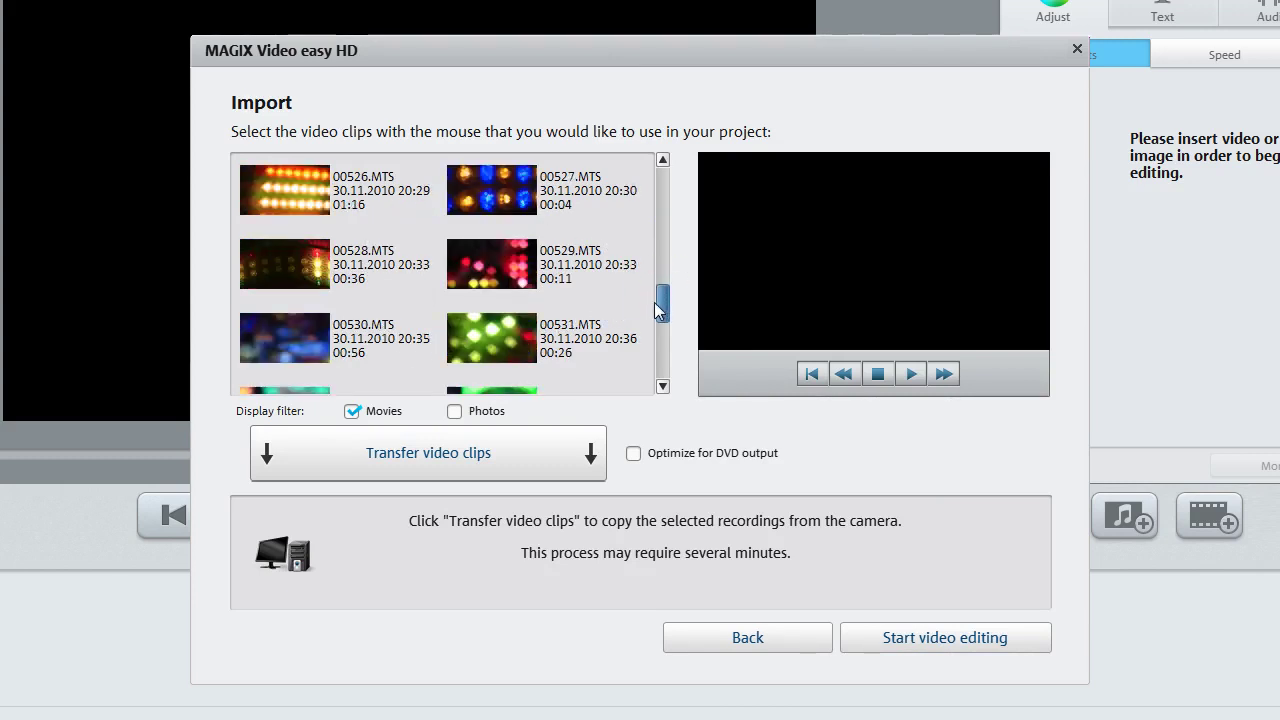
{"action": "left_click", "coordinate": [502, 277]}
{"action": "left_click", "coordinate": [504, 450]}
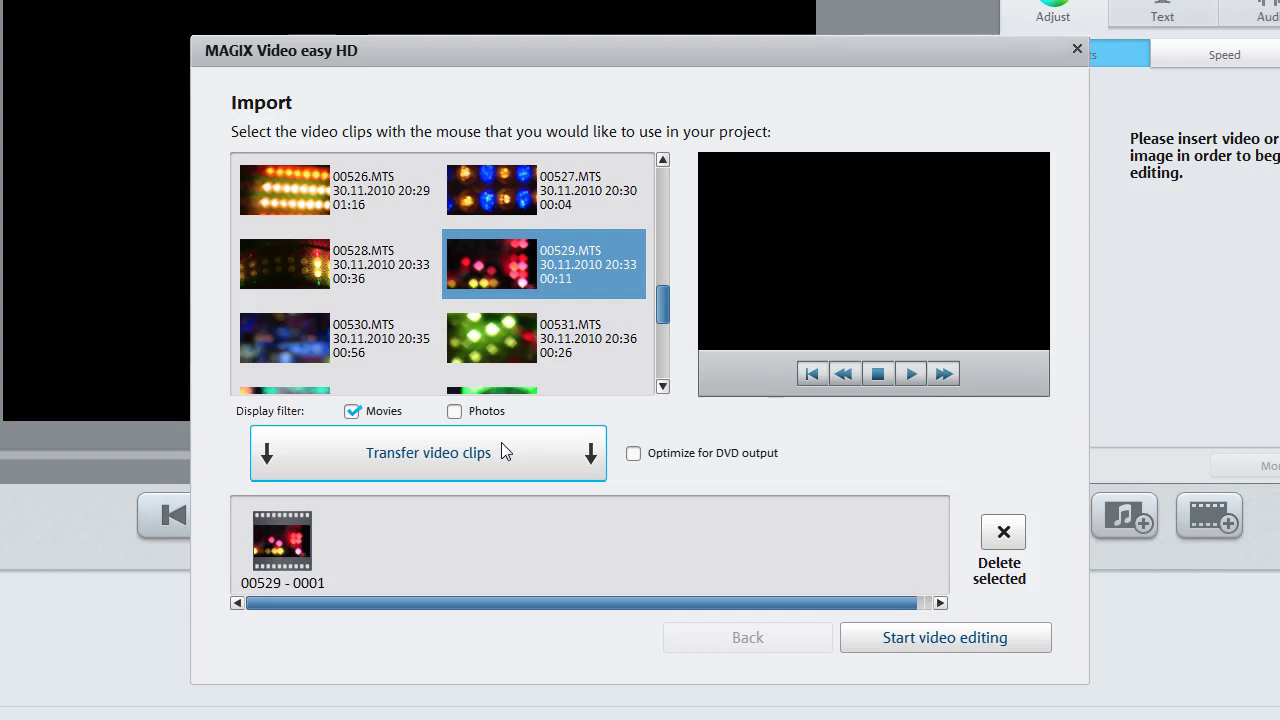
{"action": "left_click_drag", "start_coordinate": [660, 330], "coordinate": [663, 291]}
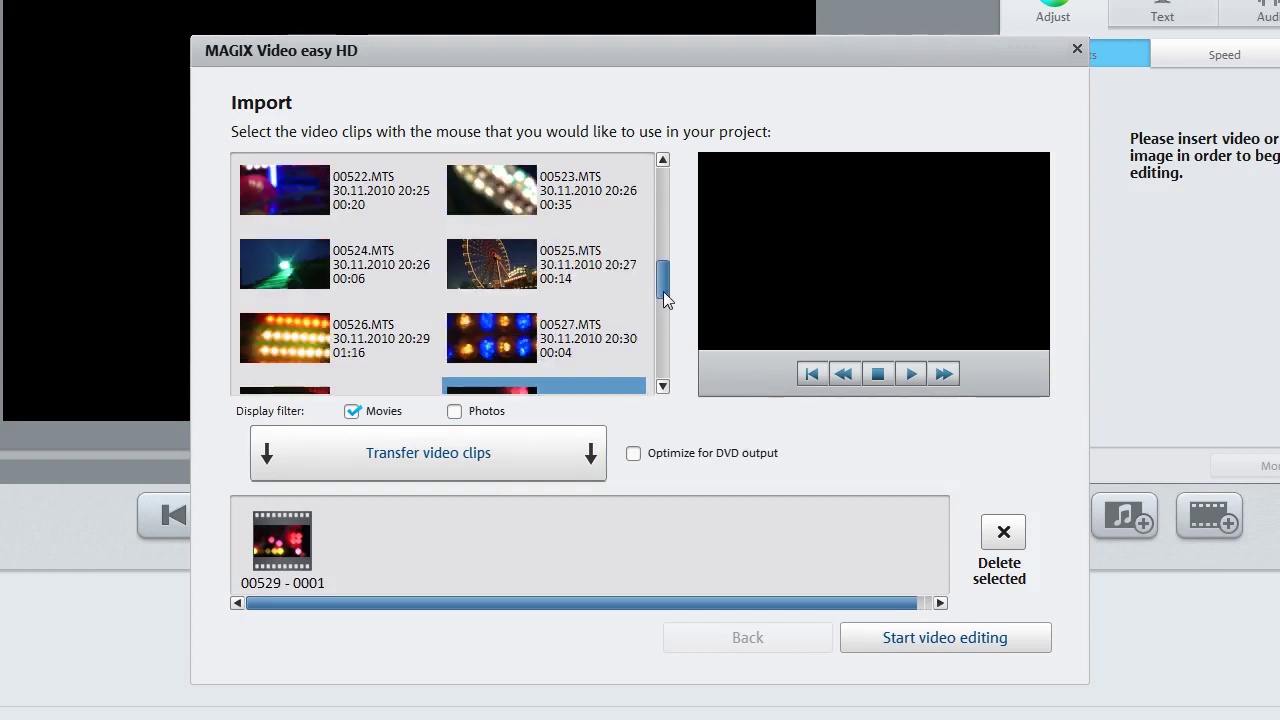
{"action": "left_click", "coordinate": [519, 272]}
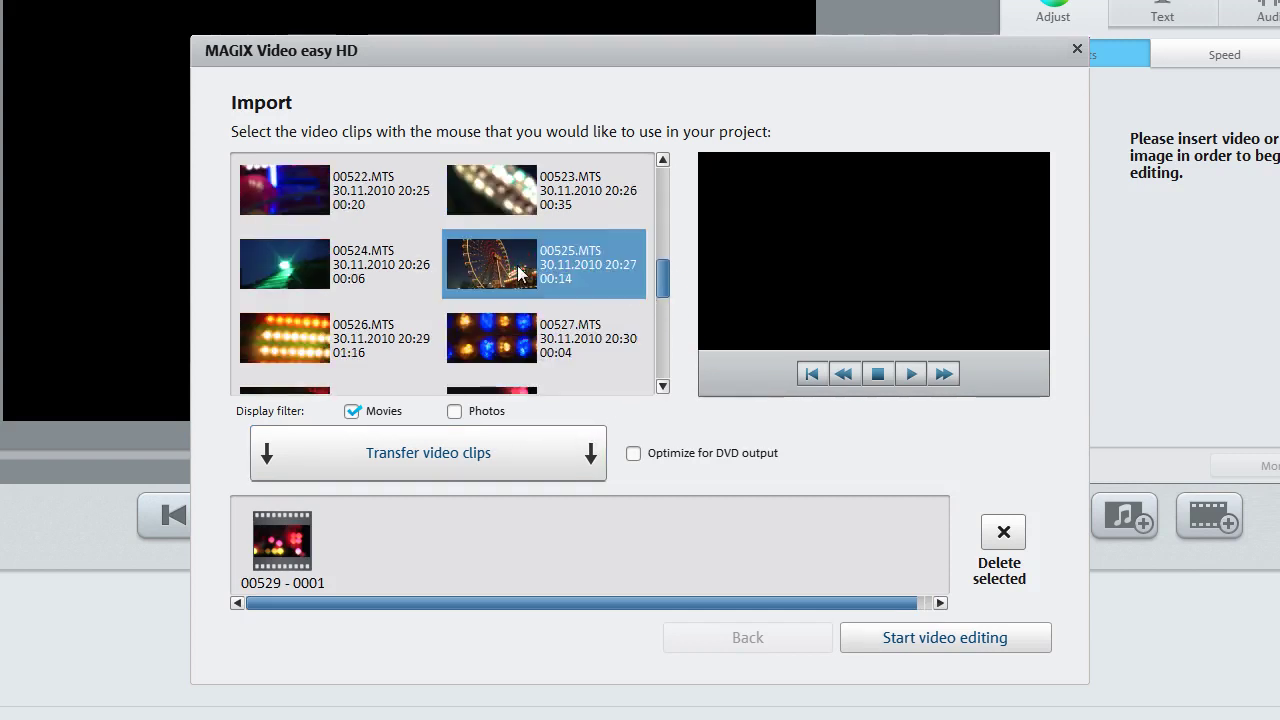
{"action": "left_click", "coordinate": [505, 445]}
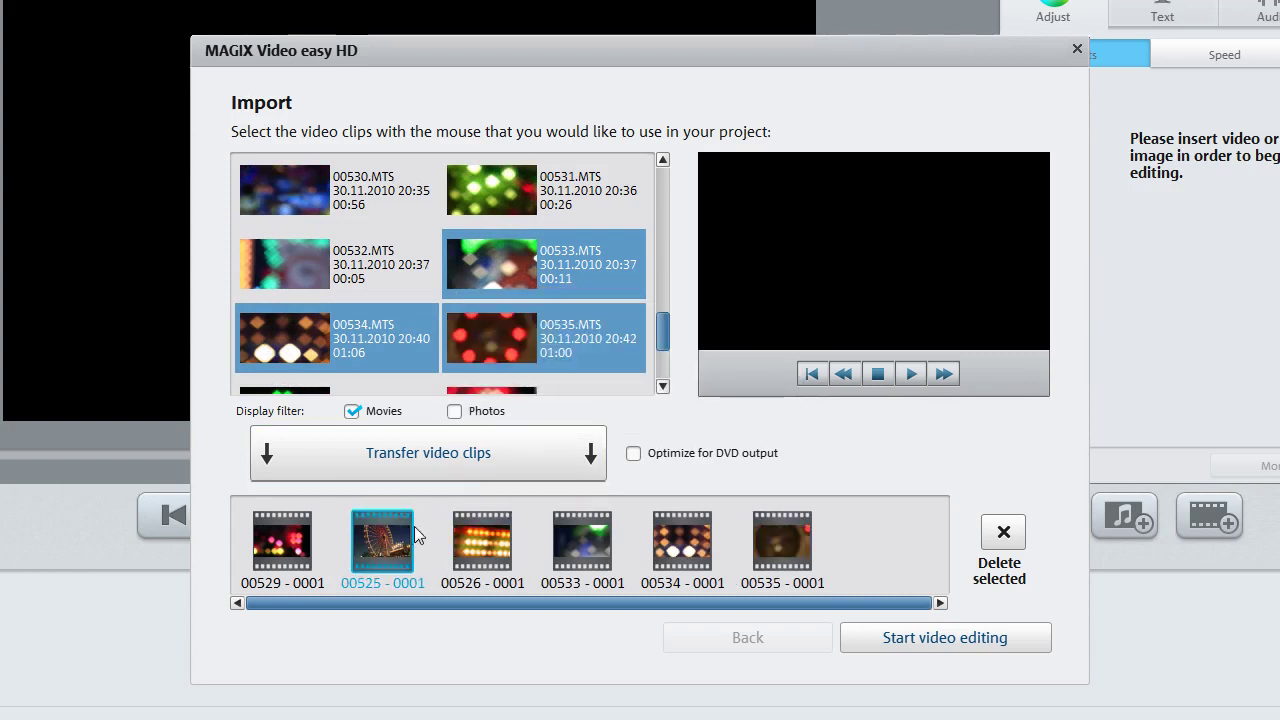
Step: Preview the transferred Ferris wheel clip 00525 - 0001 and delete the transferred clip 00533 - 0001
{"action": "left_click", "coordinate": [393, 545]}
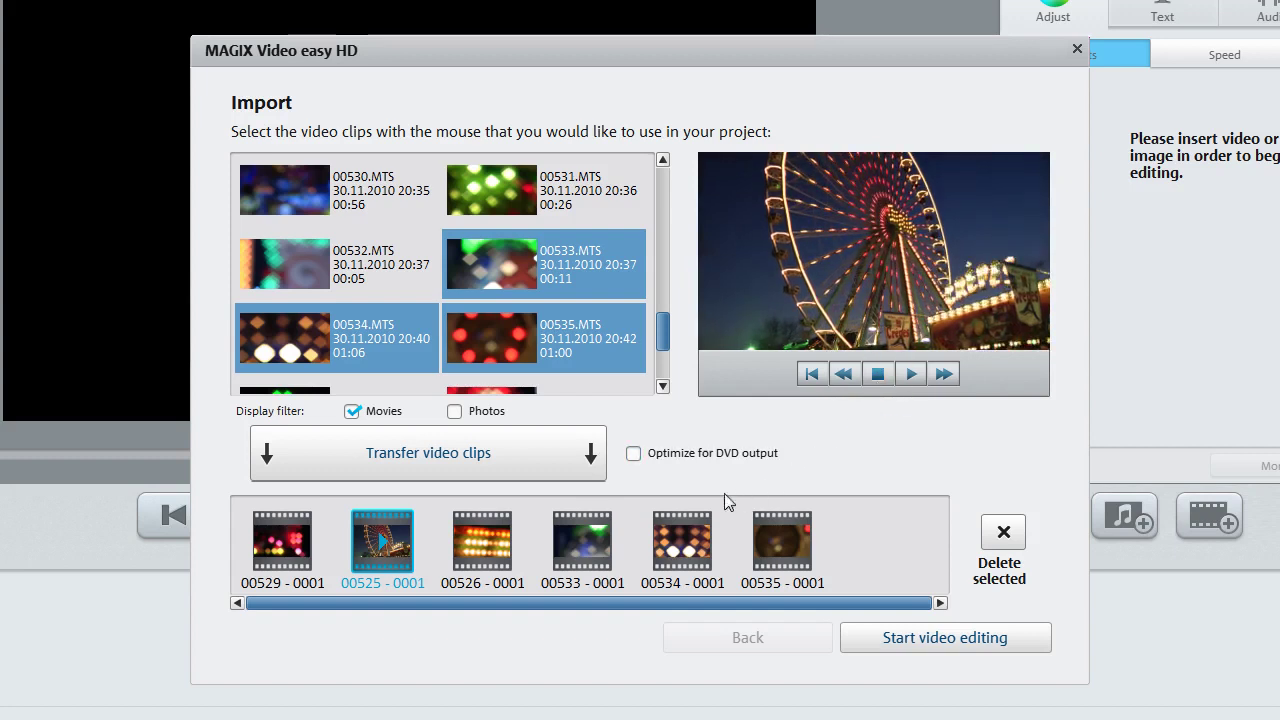
{"action": "left_click", "coordinate": [585, 543]}
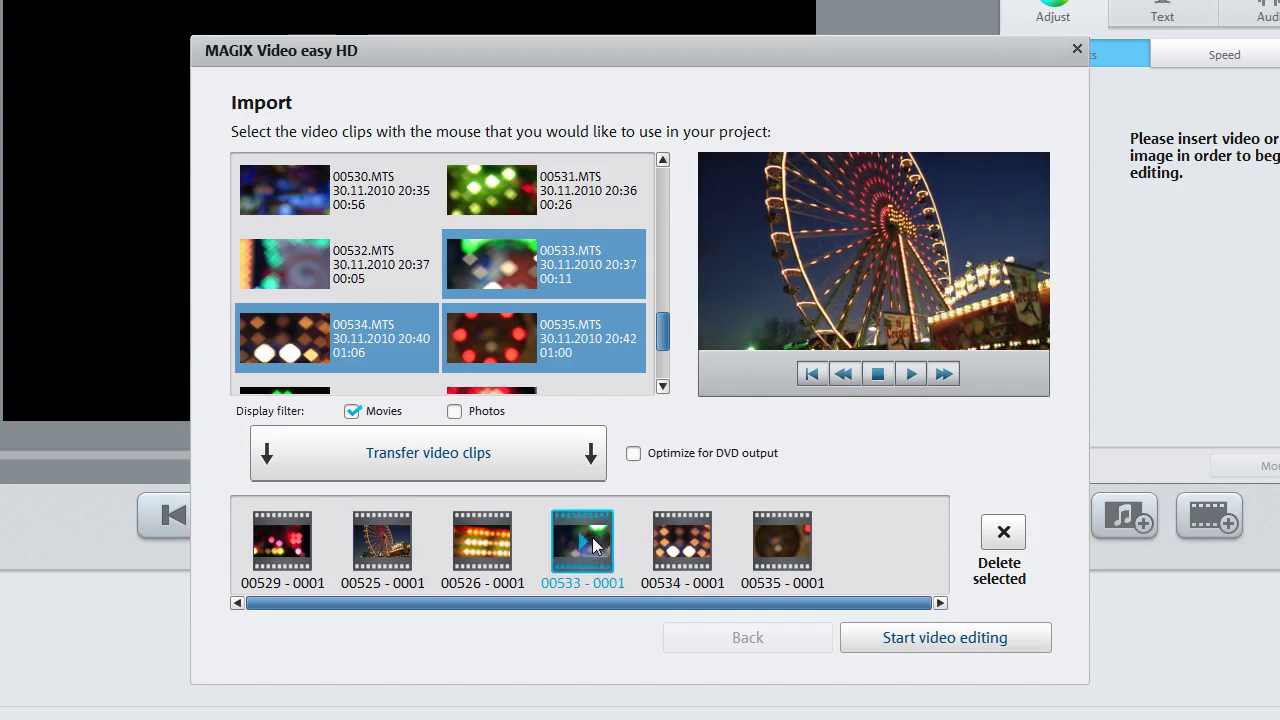
{"action": "left_click", "coordinate": [1005, 535]}
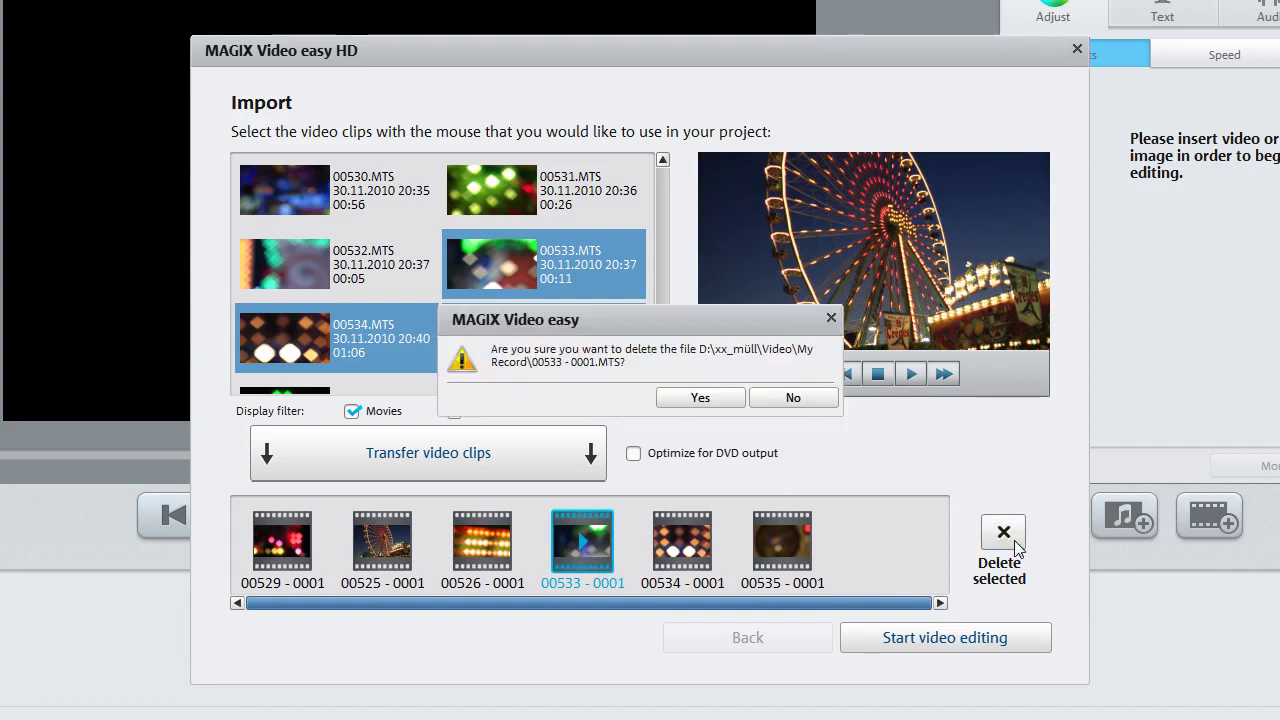
{"action": "left_click", "coordinate": [697, 400]}
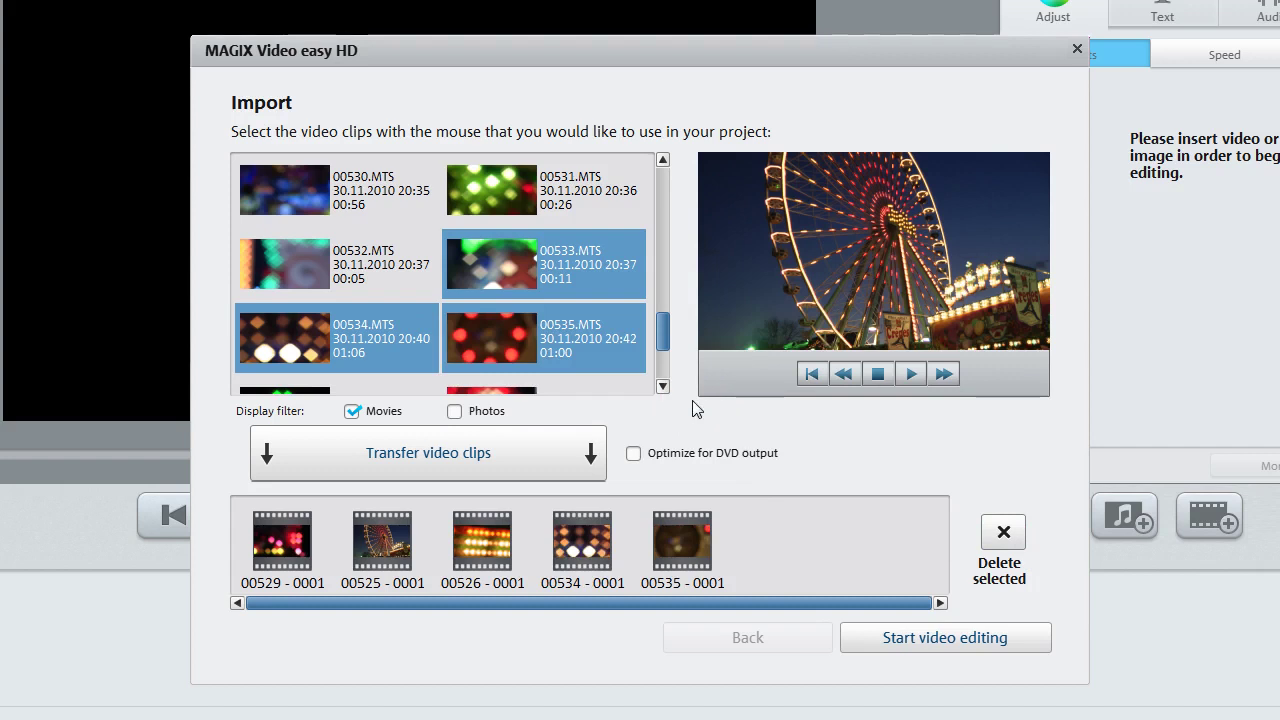
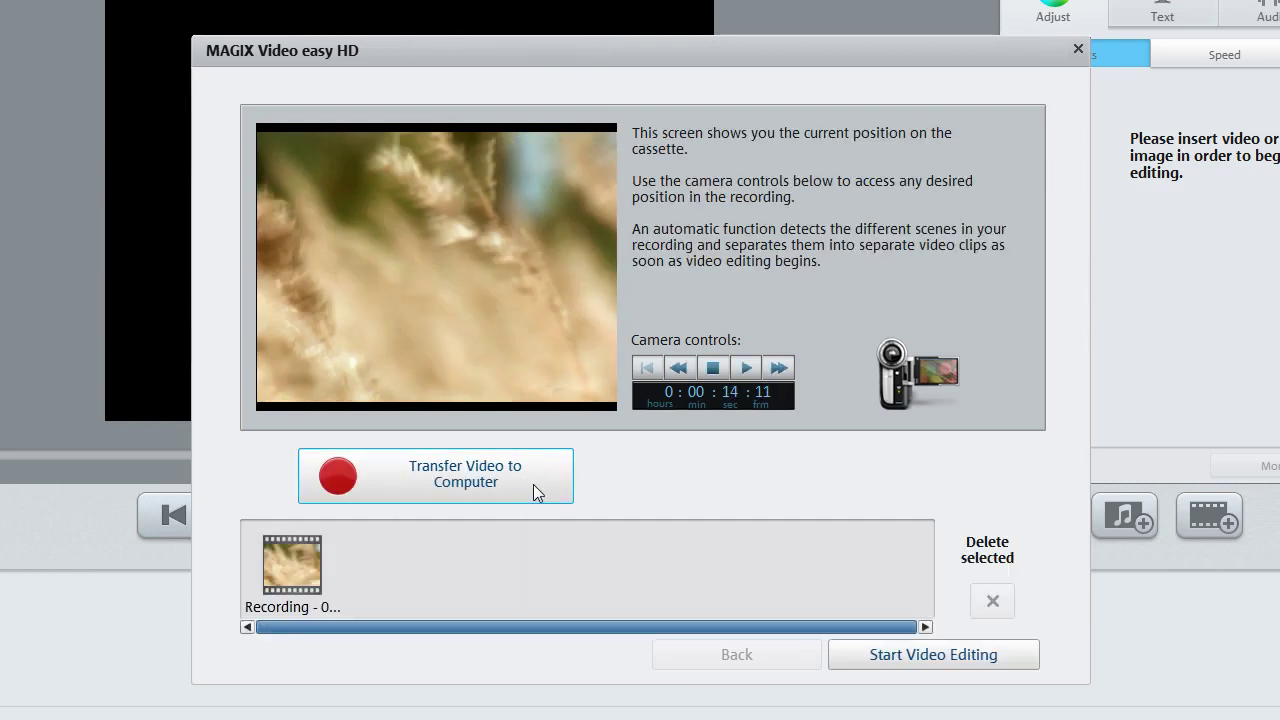
Step: Wind the camera cassette forward and back, play and stop it, and transfer a section of the video to the computer
{"action": "left_click", "coordinate": [779, 368]}
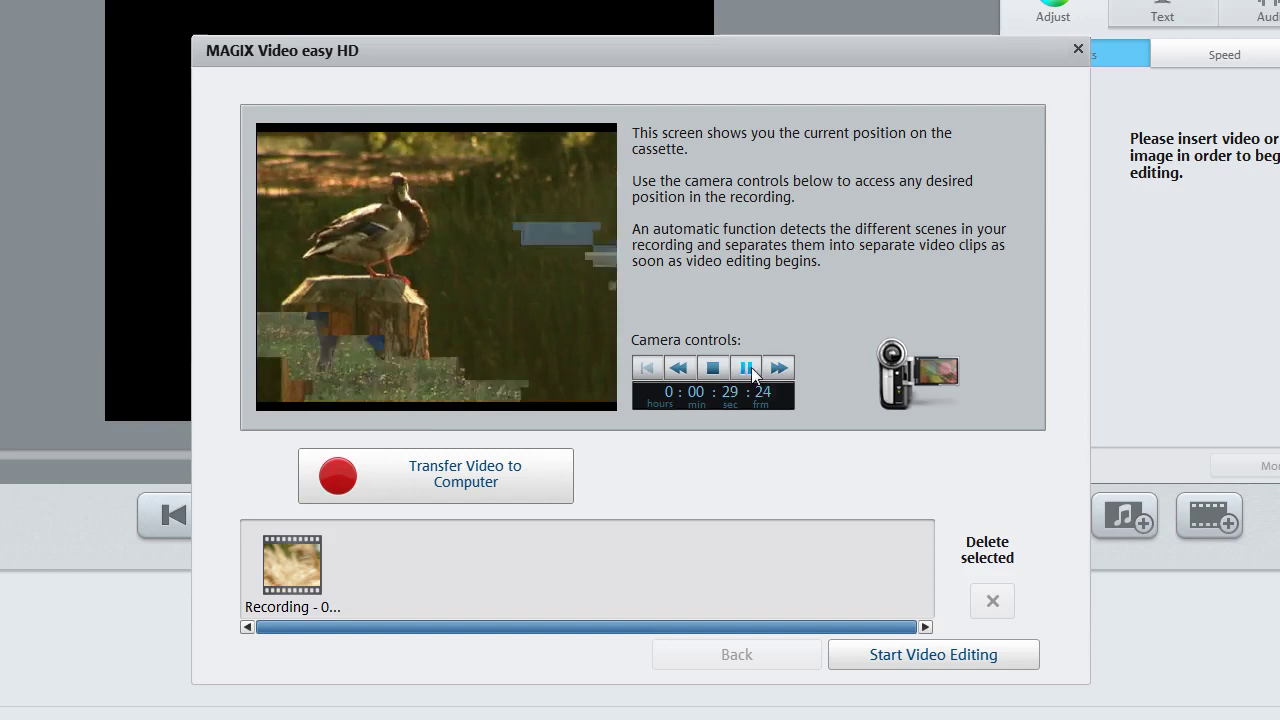
{"action": "left_click", "coordinate": [686, 368]}
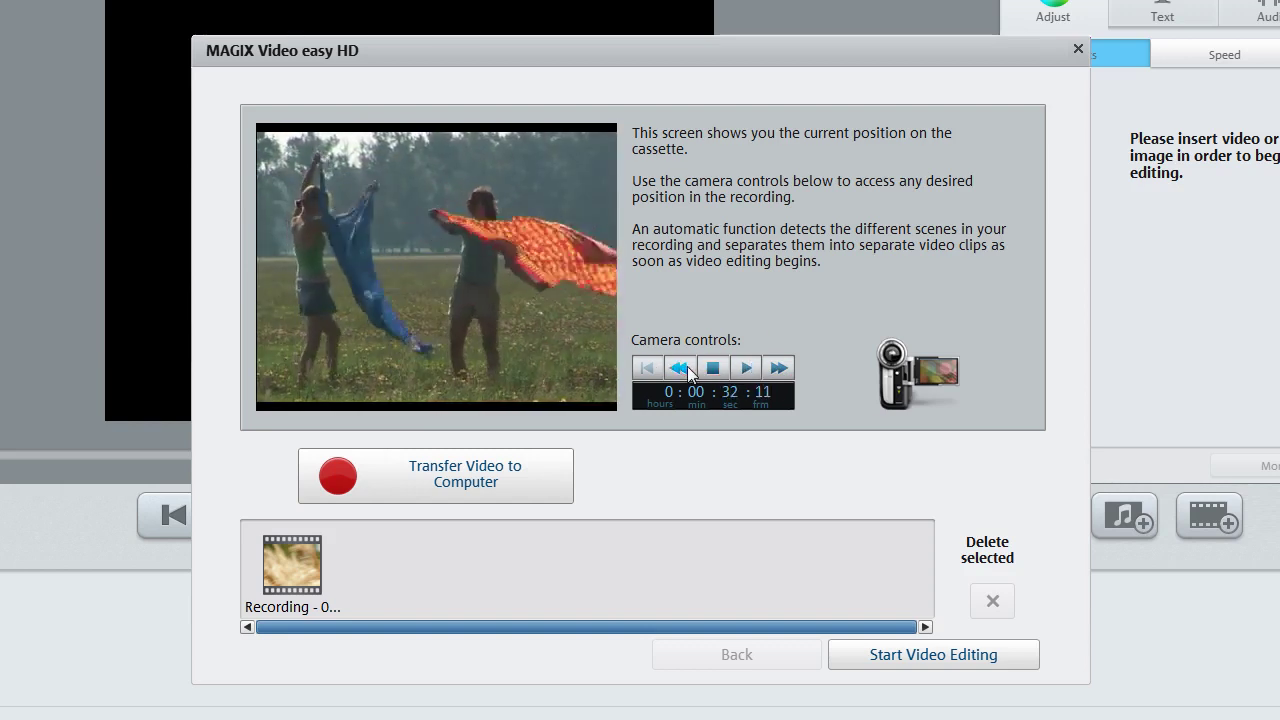
{"action": "left_click", "coordinate": [746, 368]}
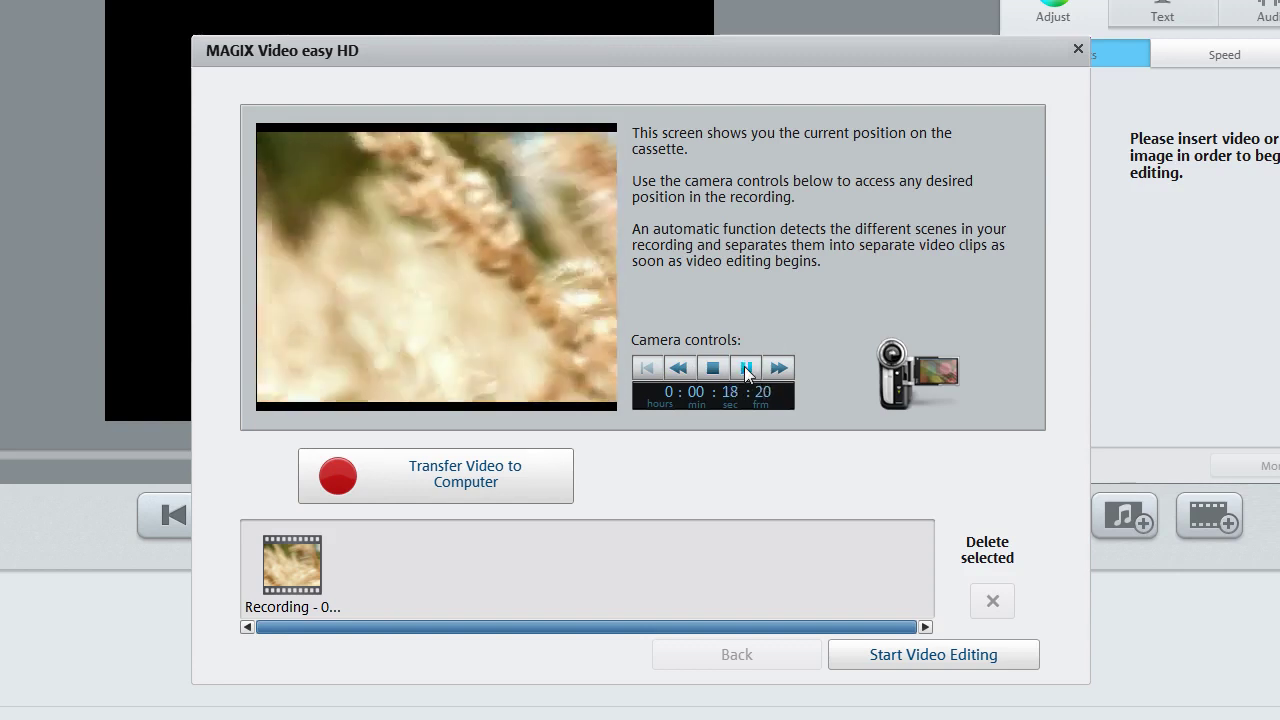
{"action": "left_click", "coordinate": [714, 368]}
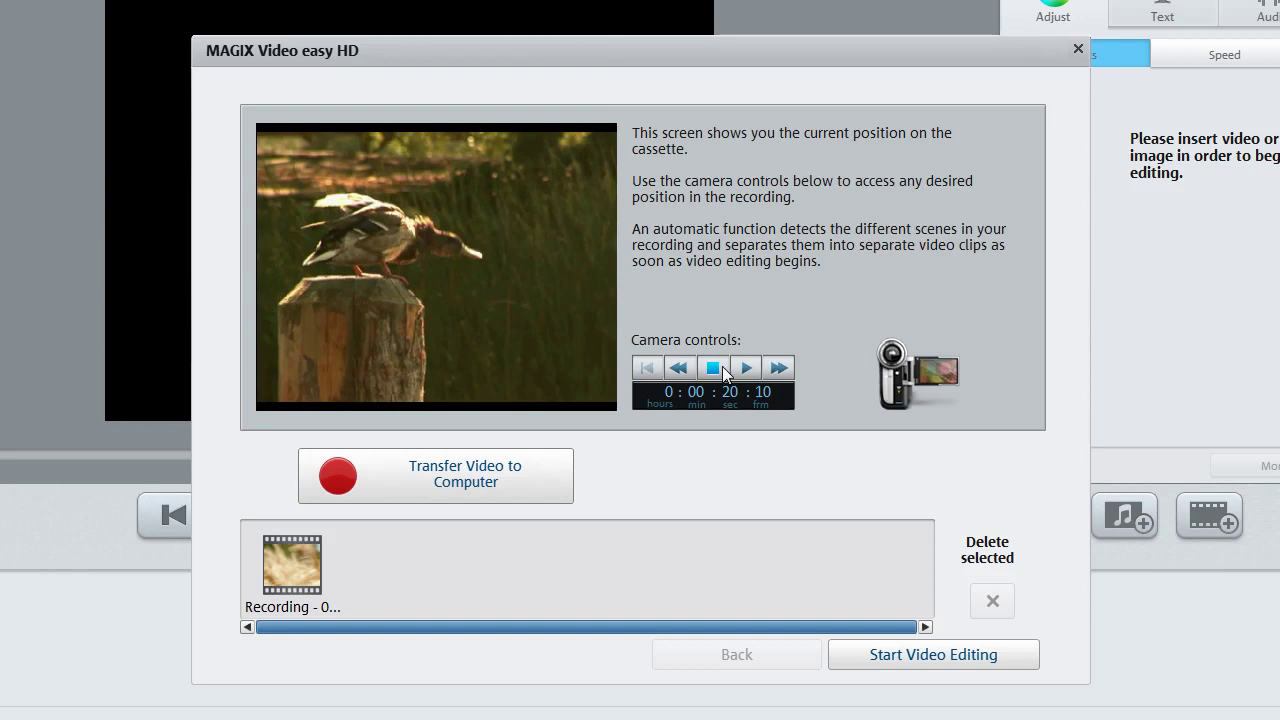
{"action": "left_click", "coordinate": [558, 470]}
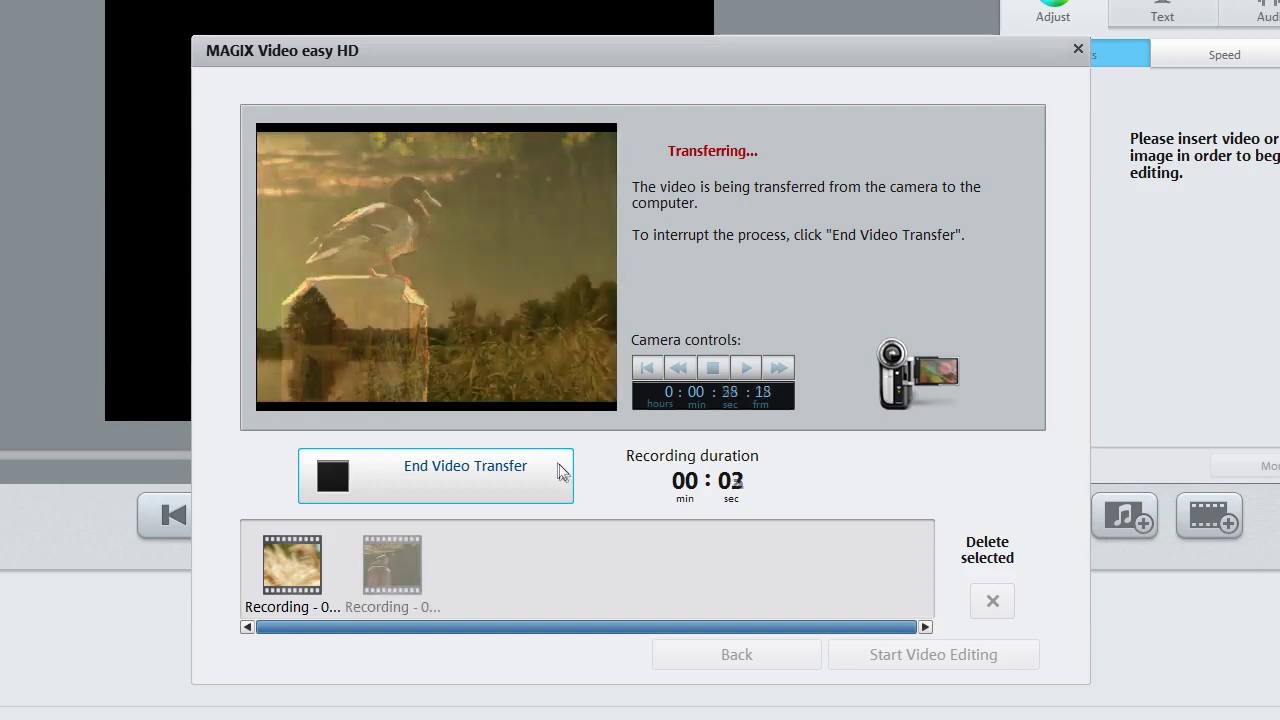
{"action": "left_click", "coordinate": [558, 470]}
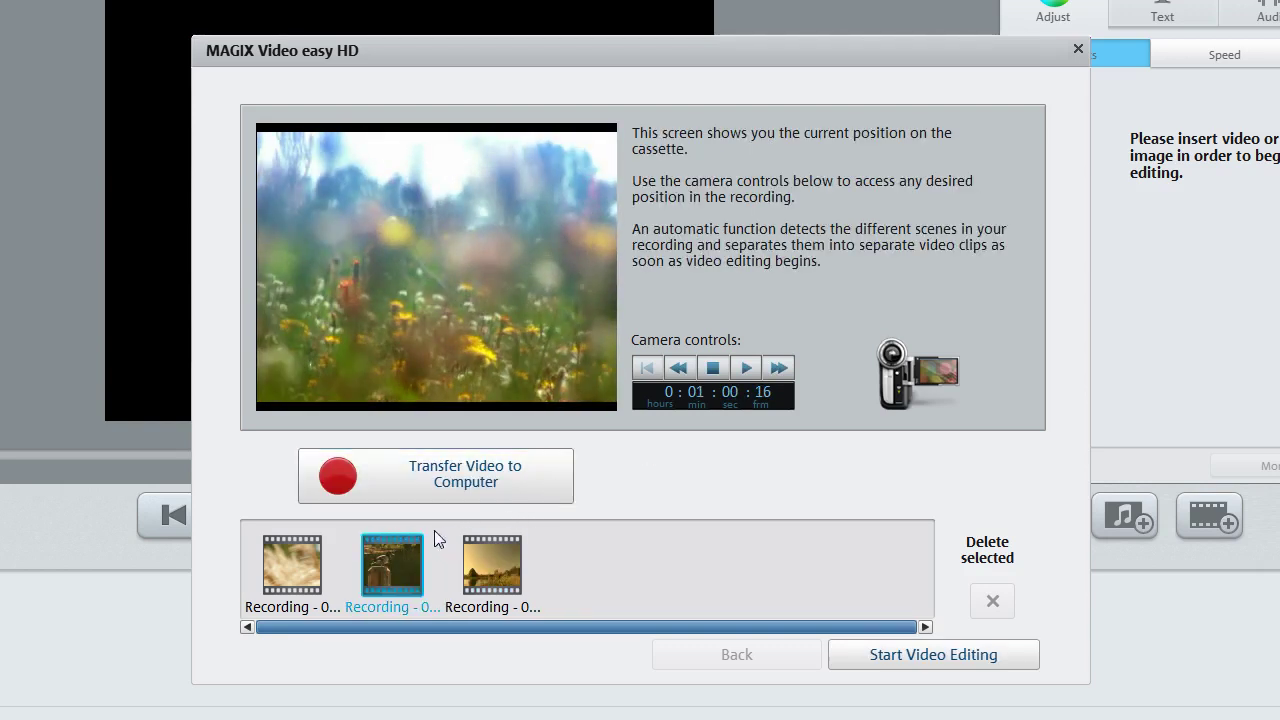
Step: Preview the first transferred recording, delete the second recording, Recording - 0002.AVI, and proceed to video editing
{"action": "left_click", "coordinate": [300, 564]}
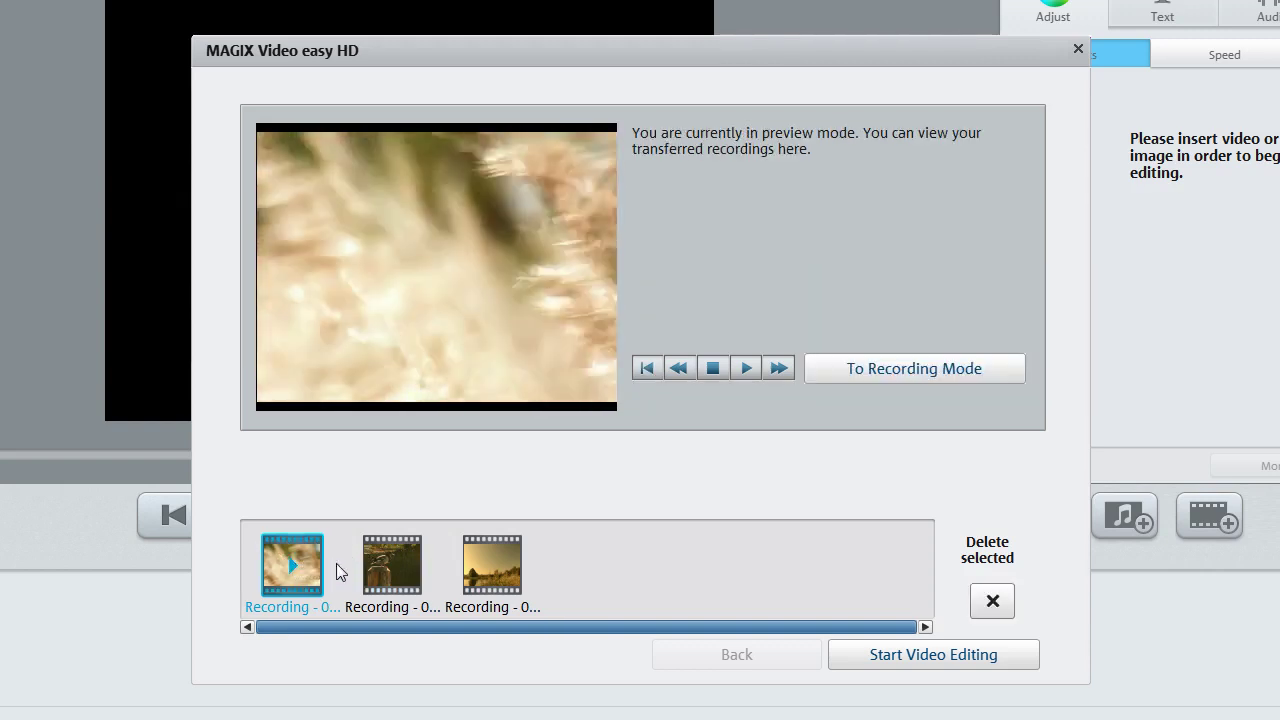
{"action": "left_click", "coordinate": [397, 571]}
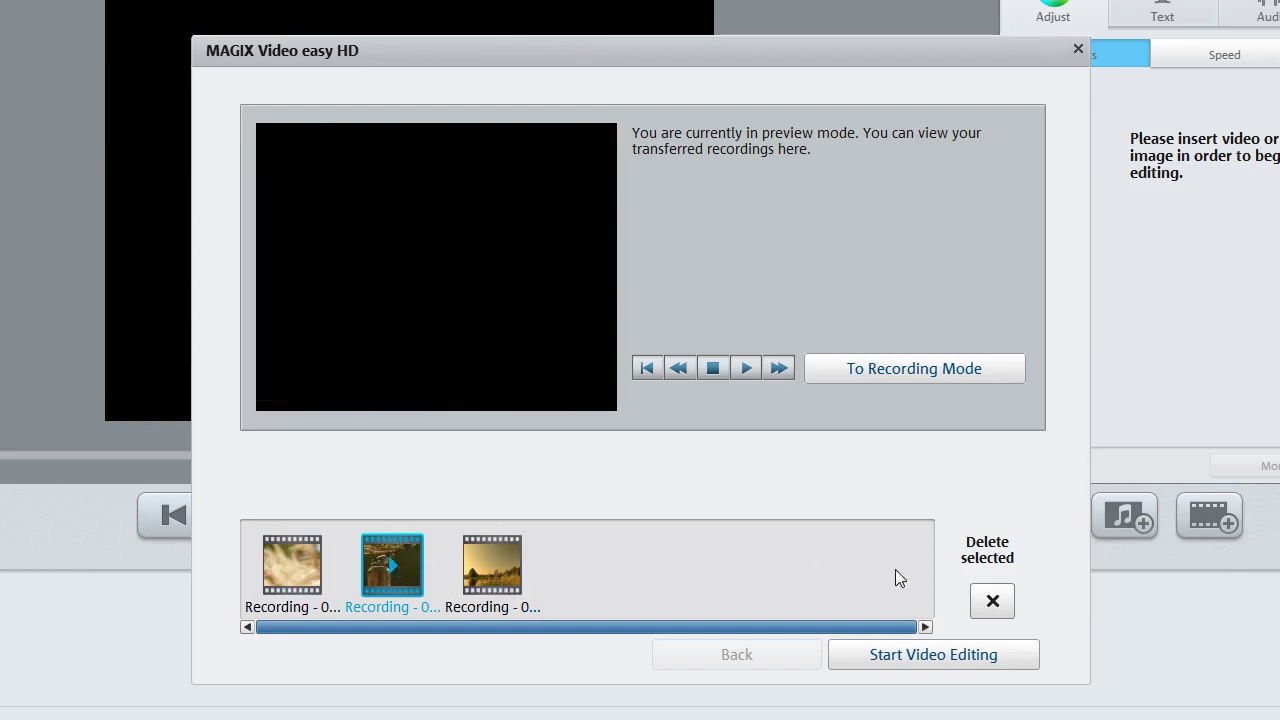
{"action": "left_click", "coordinate": [993, 602]}
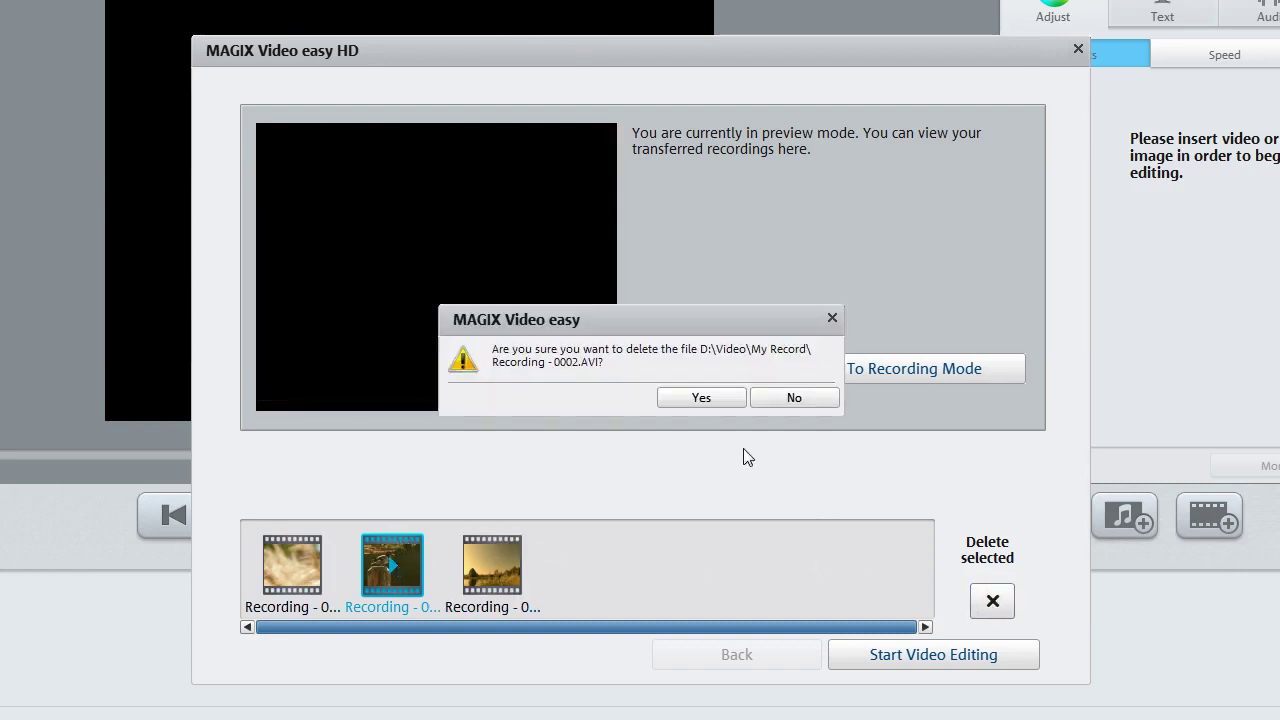
{"action": "left_click", "coordinate": [719, 405]}
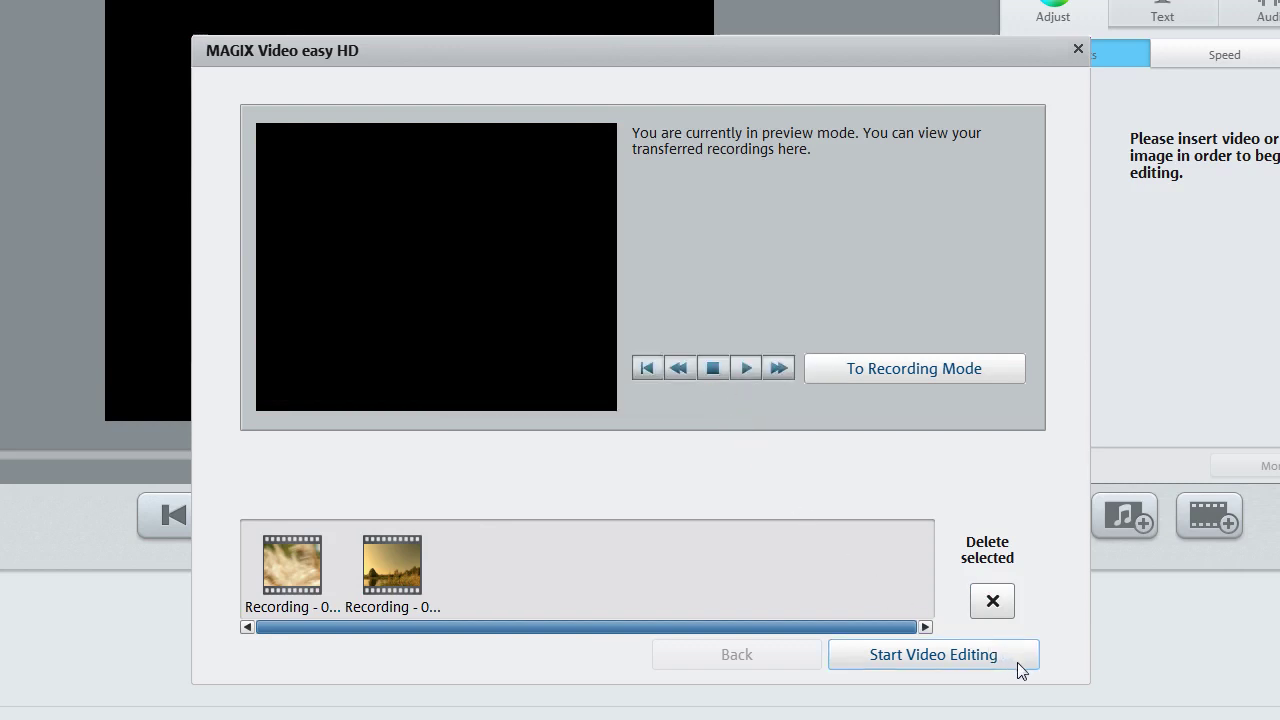
{"action": "left_click", "coordinate": [933, 654]}
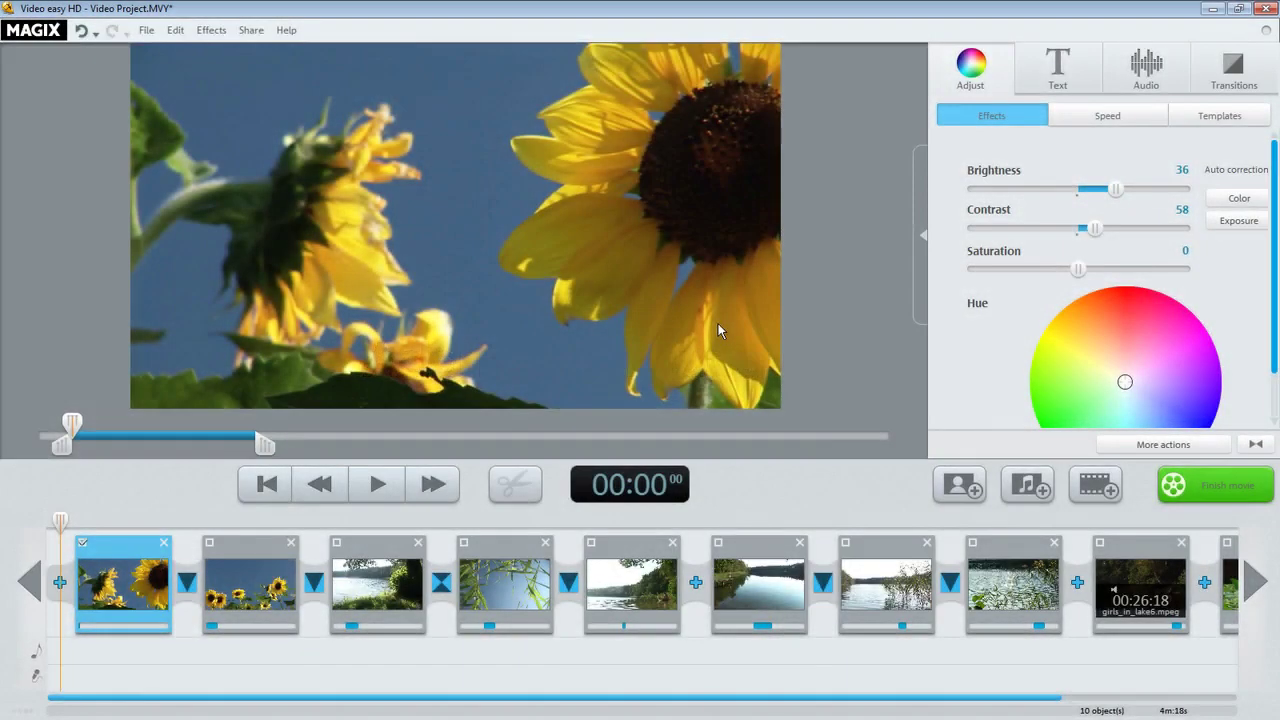
Step: Insert 01 Swing Time.mp3 from the computer's Music folder as background music
{"action": "left_click", "coordinate": [1027, 487]}
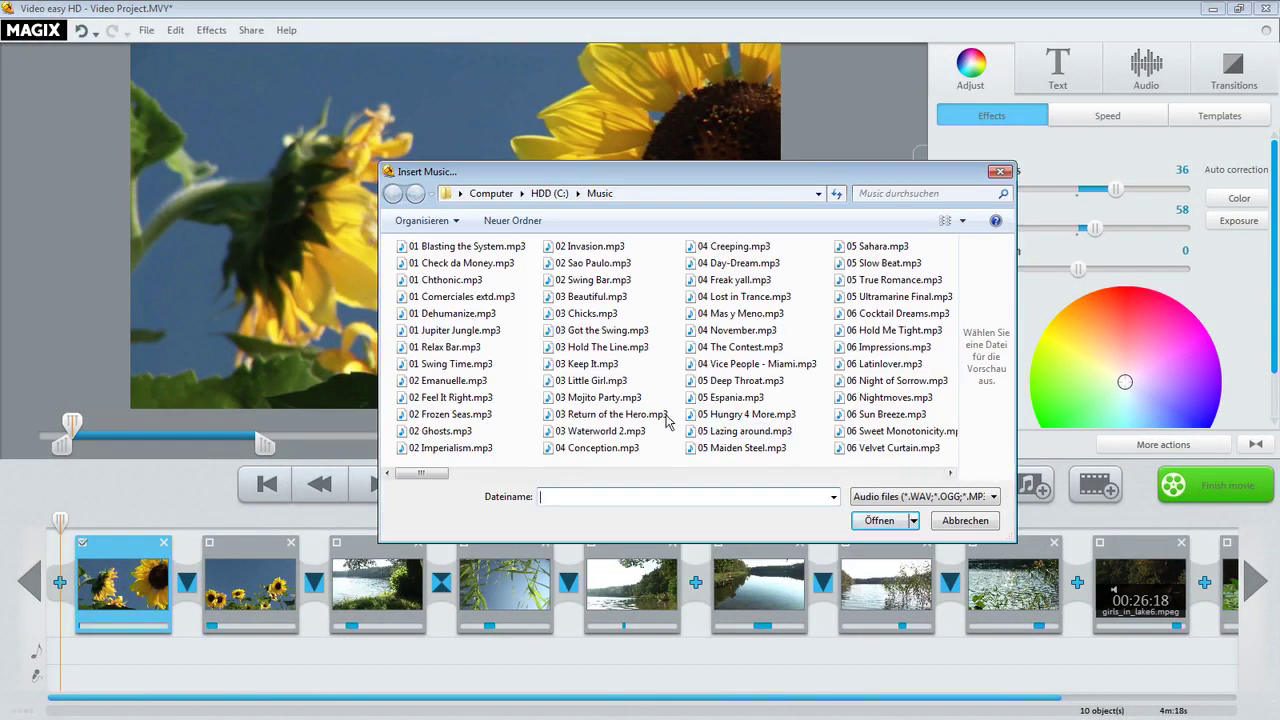
{"action": "left_click", "coordinate": [476, 368]}
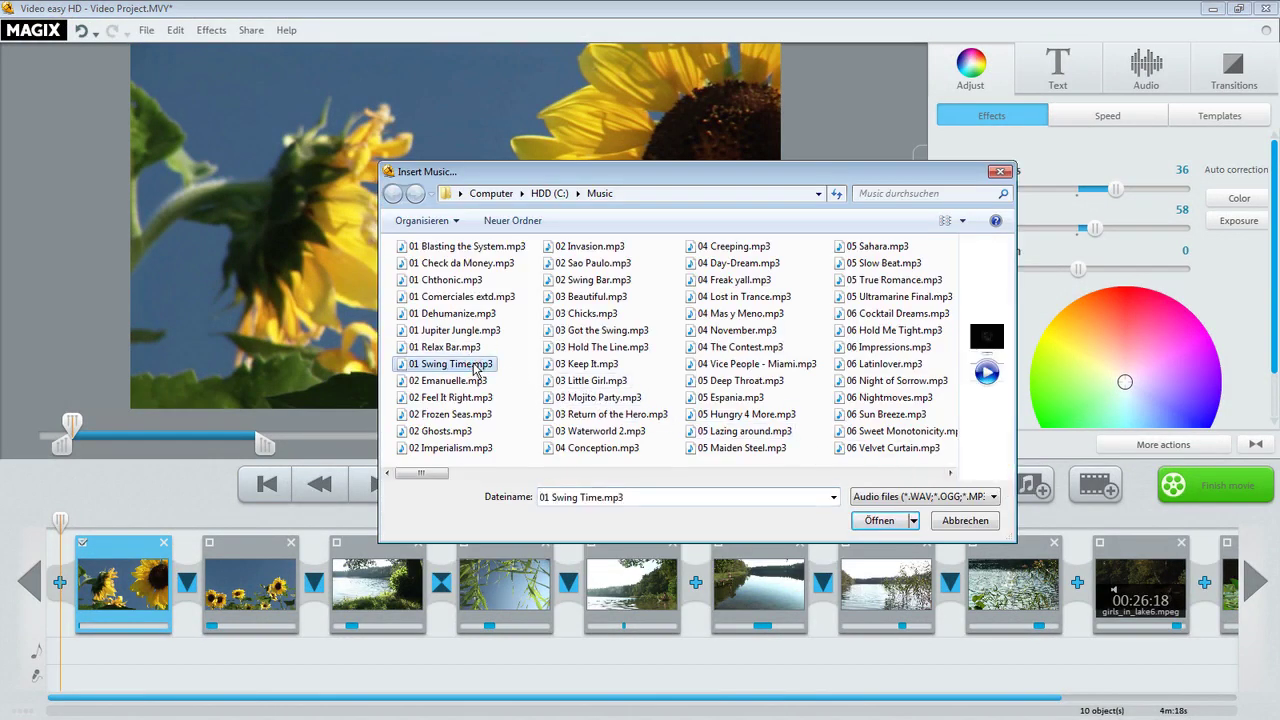
{"action": "left_click", "coordinate": [877, 521]}
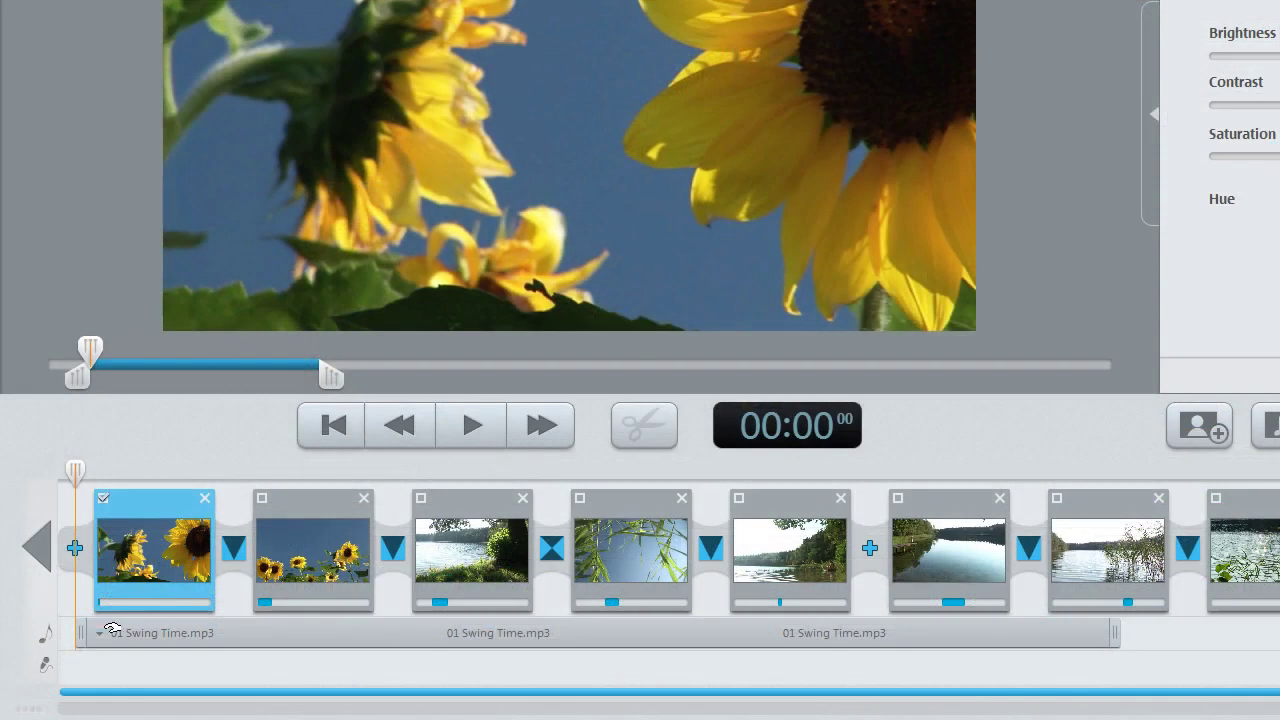
Step: Shorten the 01 Swing Time.mp3 track at its start and end, and lower the background music volume to about half
{"action": "left_click_drag", "start_coordinate": [84, 632], "coordinate": [344, 633]}
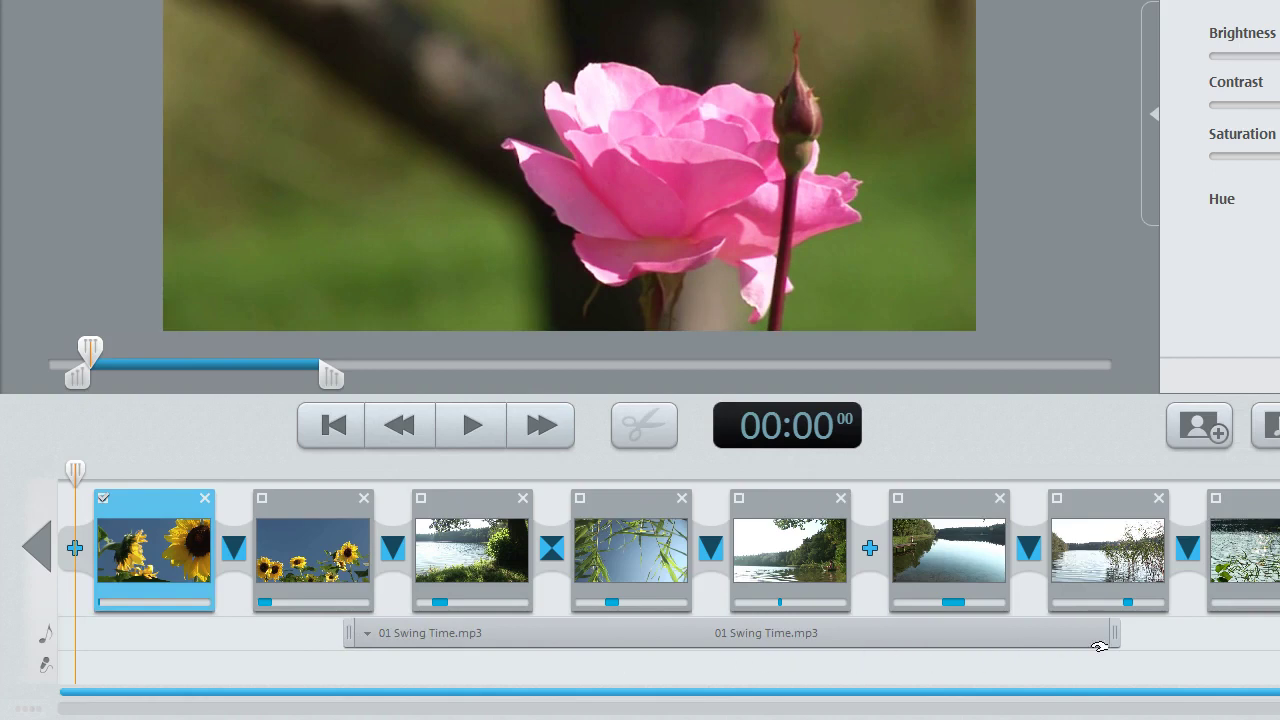
{"action": "left_click_drag", "start_coordinate": [1113, 644], "coordinate": [584, 626]}
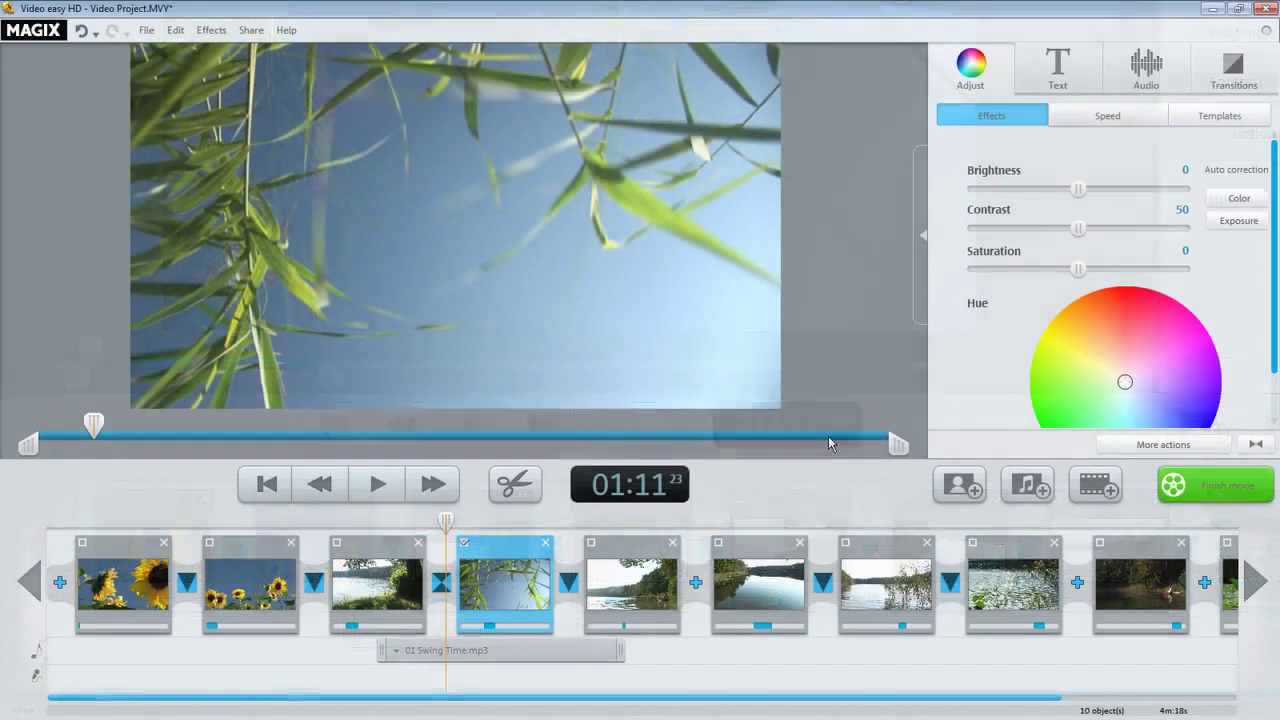
{"action": "left_click", "coordinate": [1143, 86]}
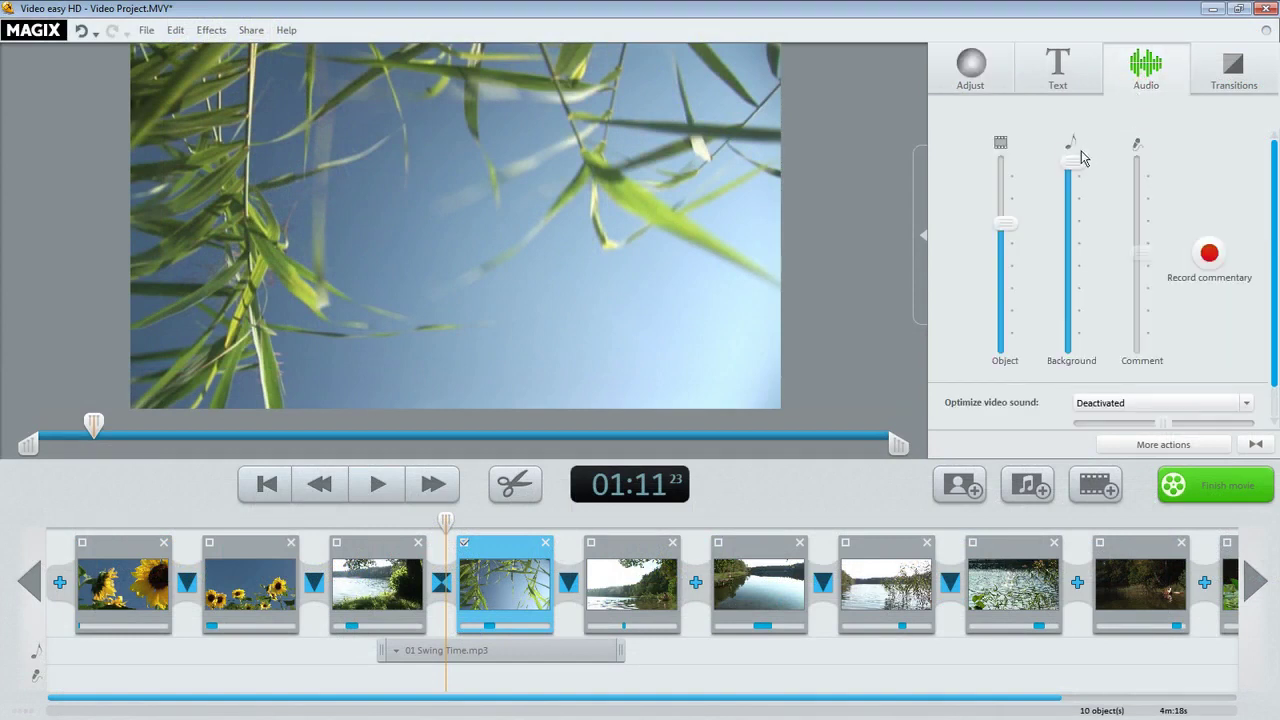
{"action": "left_click_drag", "start_coordinate": [1075, 165], "coordinate": [1070, 258]}
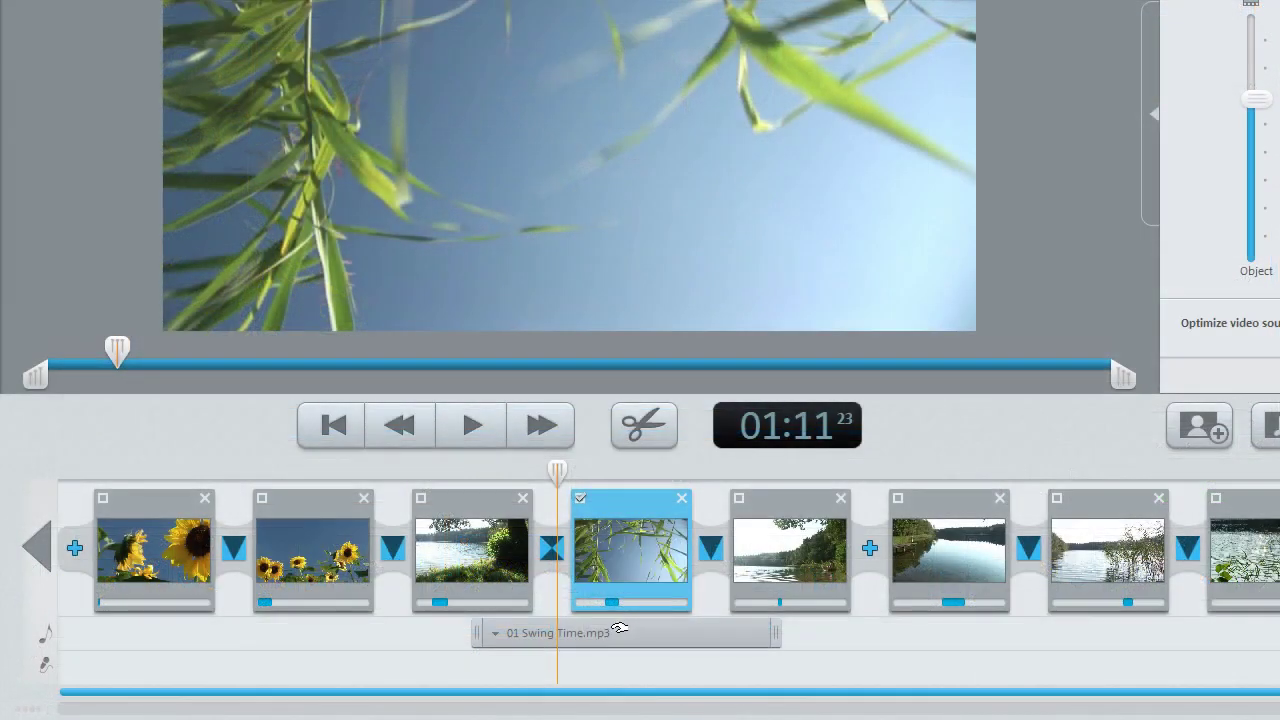
Step: Insert 02 Emanuelle.mp3 from the Music folder in front of the 01 Swing Time.mp3 background track
{"action": "right_click", "coordinate": [614, 632]}
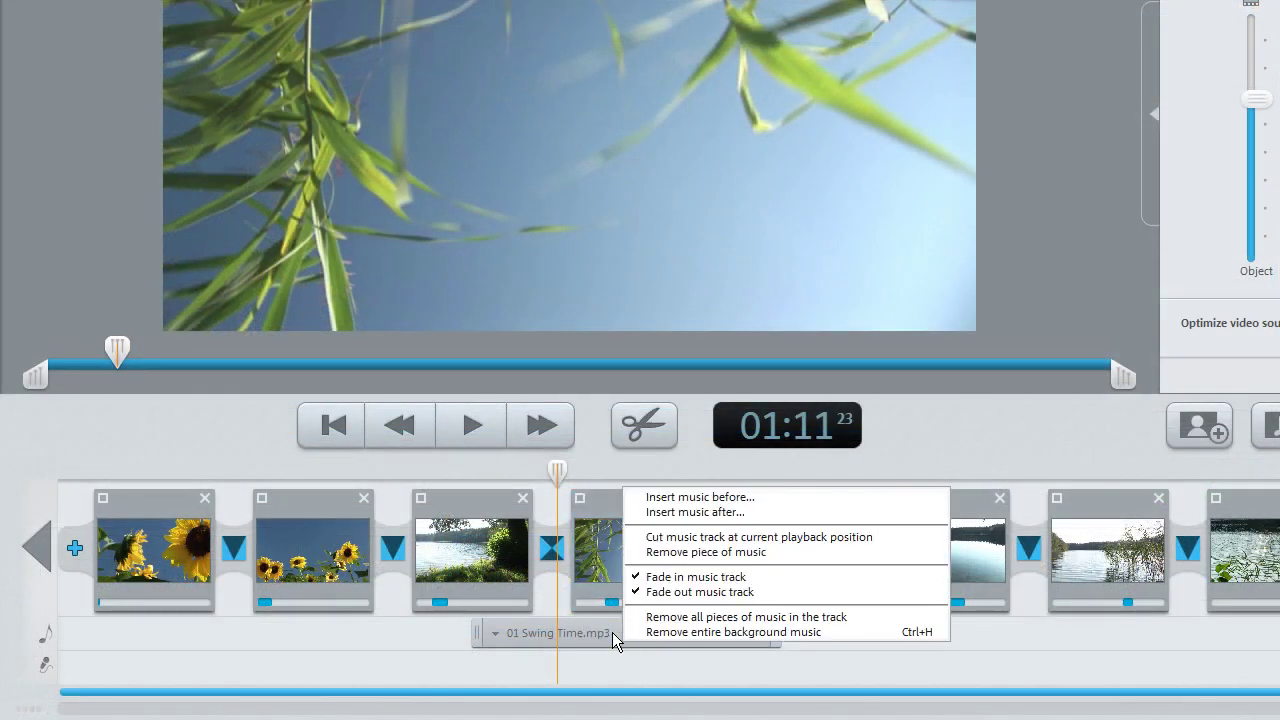
{"action": "left_click", "coordinate": [701, 500]}
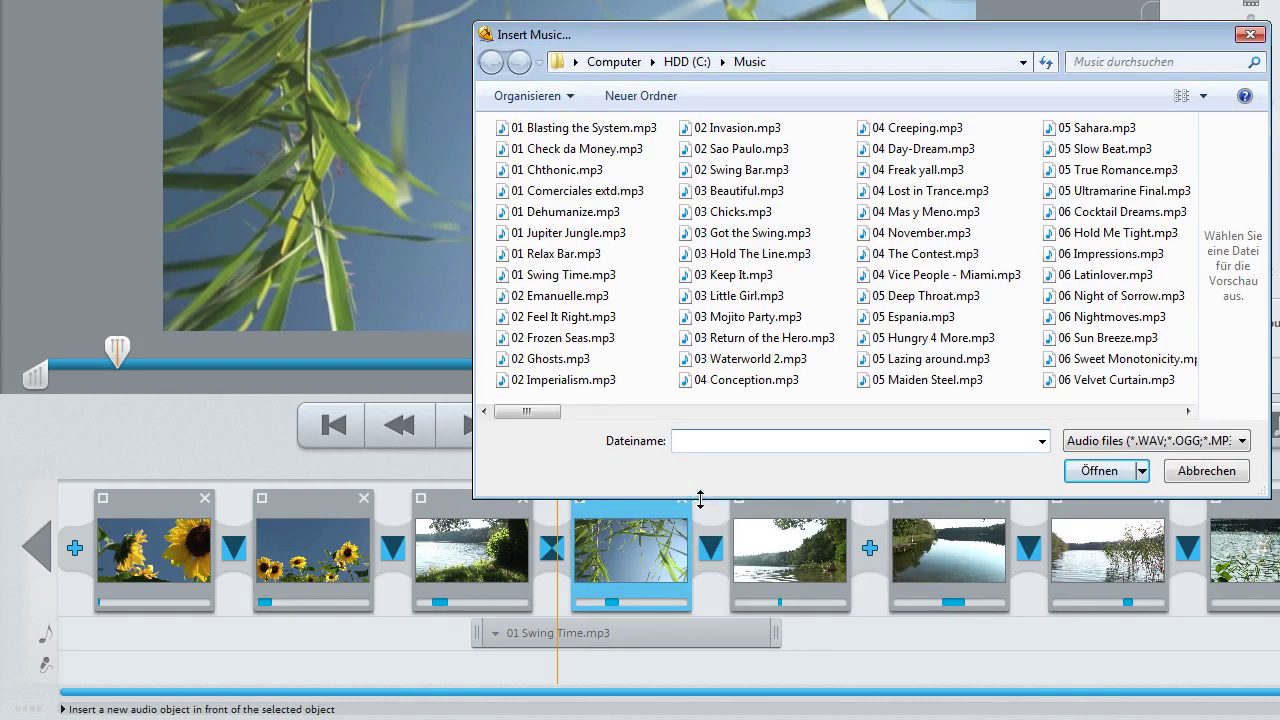
{"action": "left_click", "coordinate": [568, 296]}
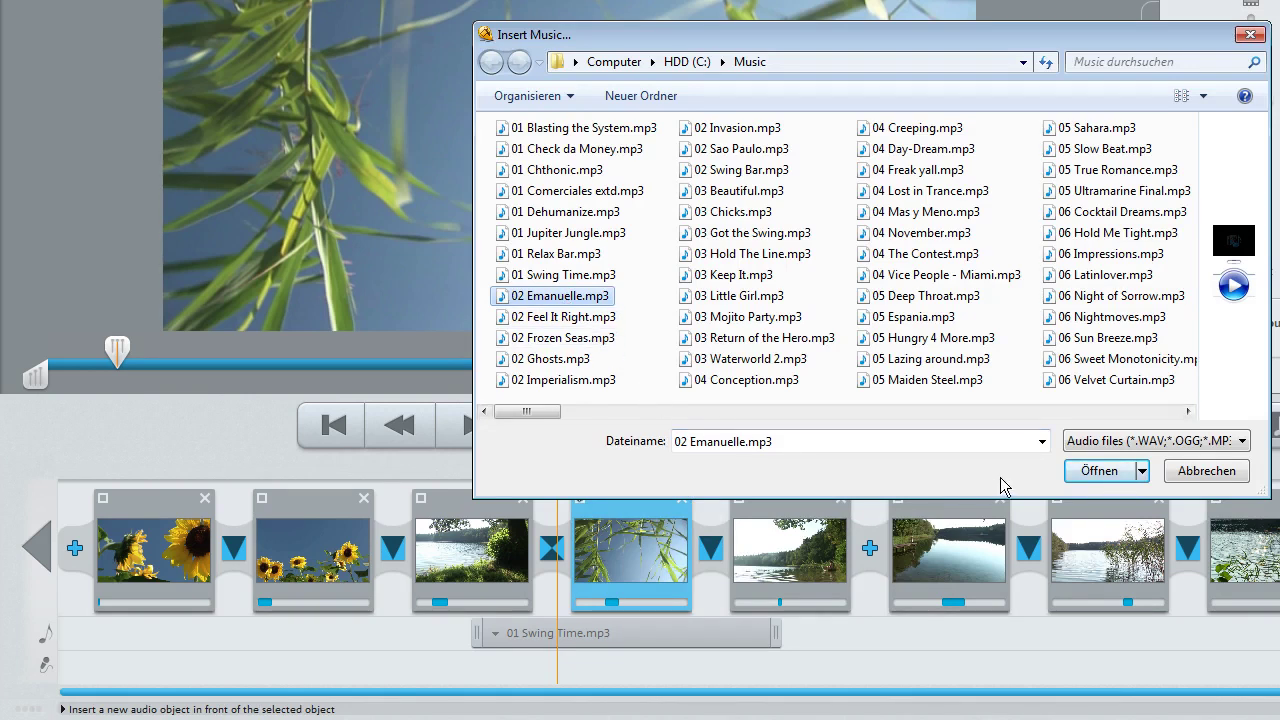
{"action": "left_click", "coordinate": [1088, 473]}
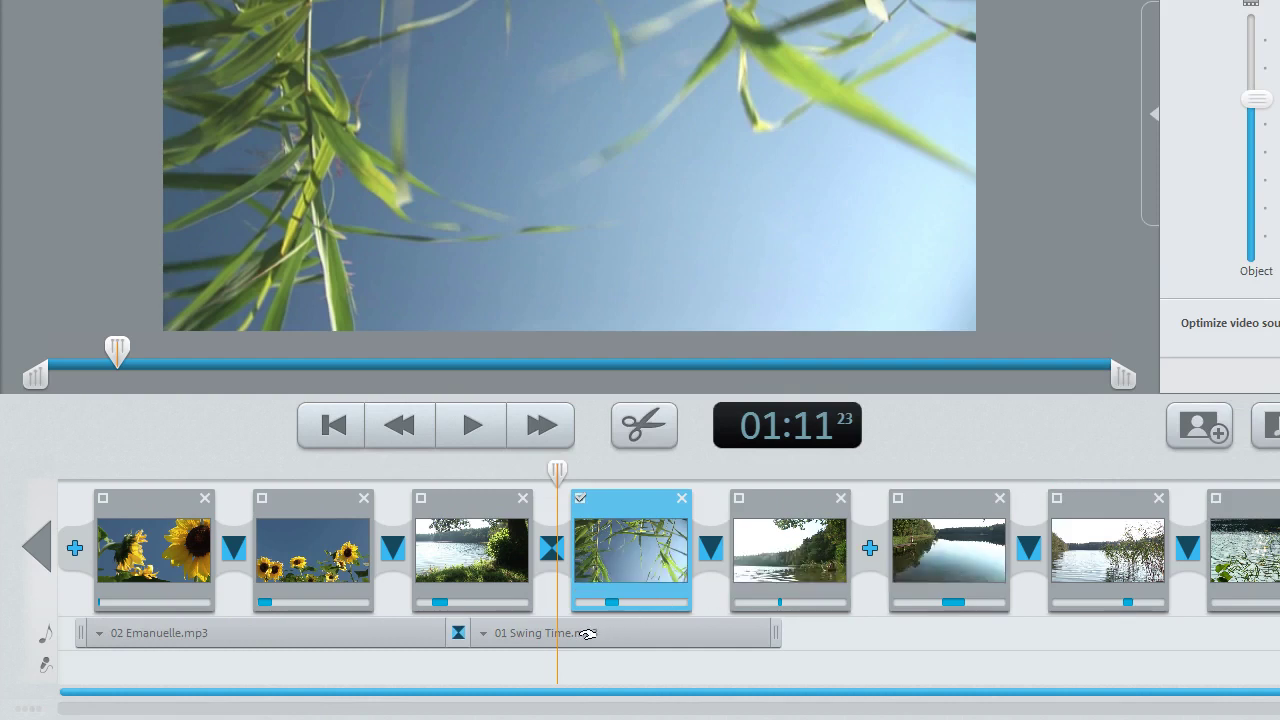
{"action": "mouse_move", "coordinate": [587, 633]}
{"action": "left_mouse_down"}
{"action": "mouse_move", "coordinate": [603, 633]}
{"action": "mouse_move", "coordinate": [580, 637]}
{"action": "left_mouse_up"}
Step: Try the Cut (no fade) and Fade in and out transitions between the two music tracks, and restore Crossfade
{"action": "left_click", "coordinate": [458, 635]}
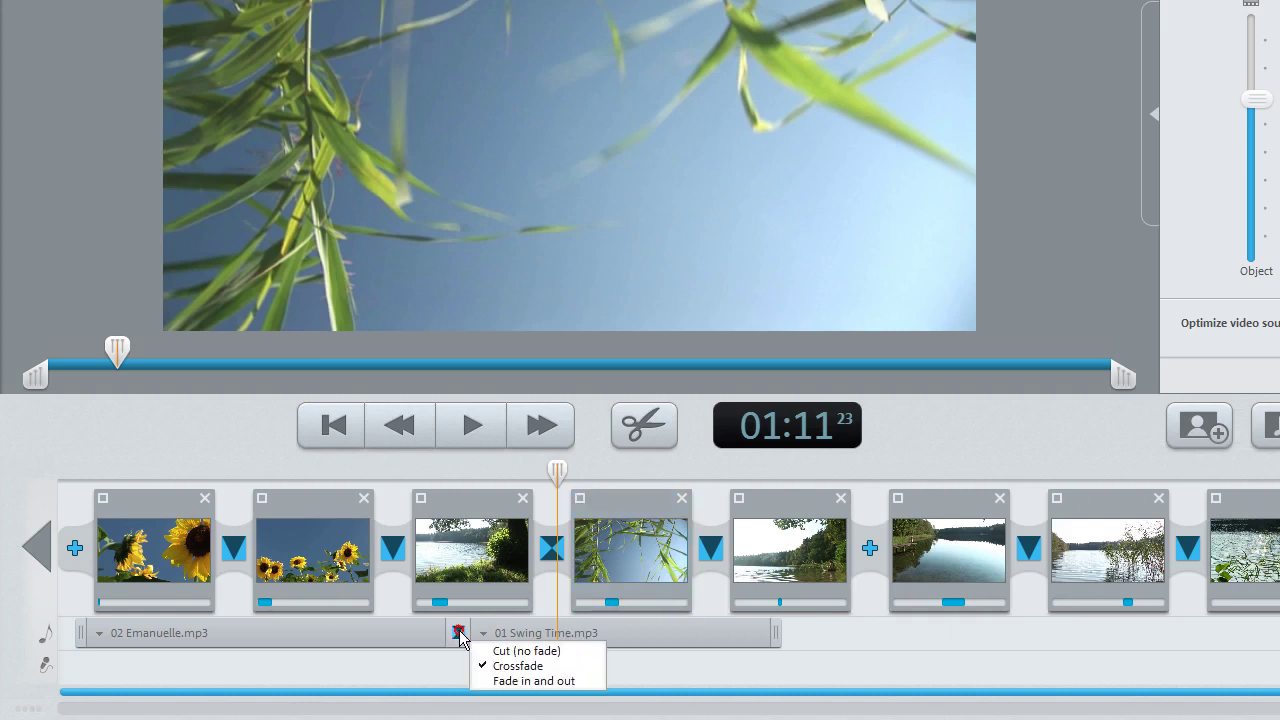
{"action": "left_click", "coordinate": [495, 651]}
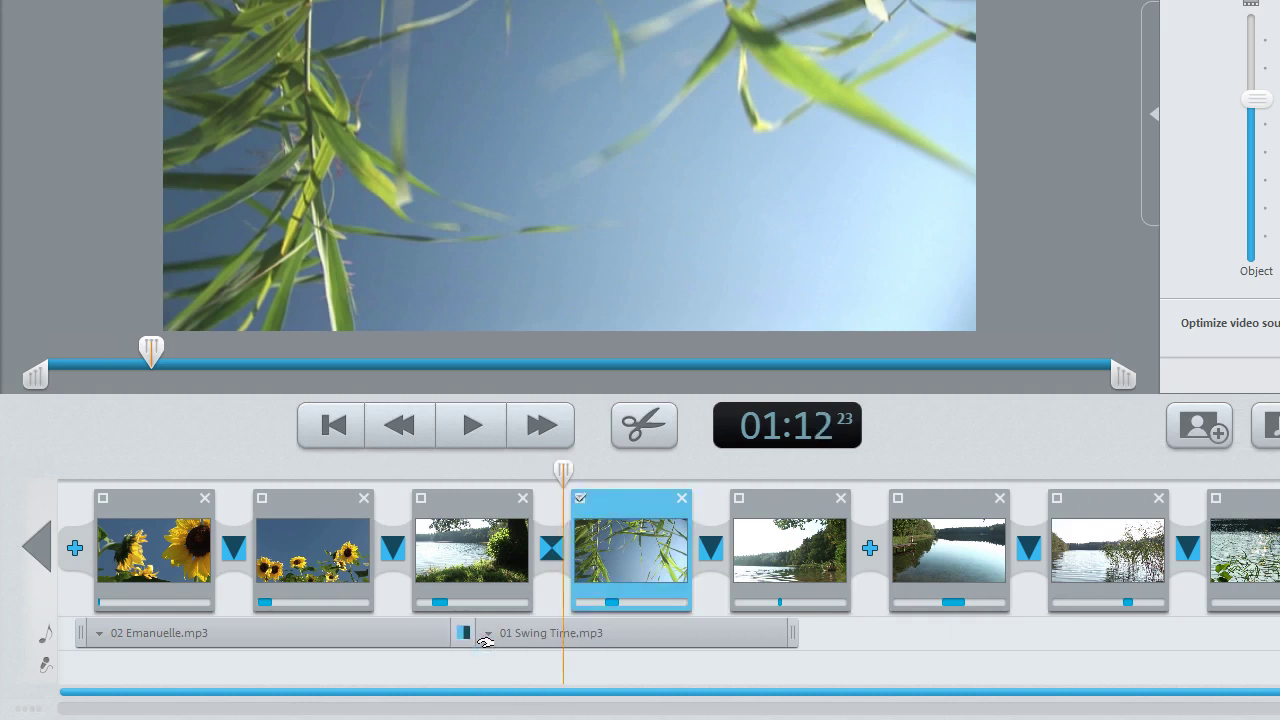
{"action": "left_click", "coordinate": [465, 634]}
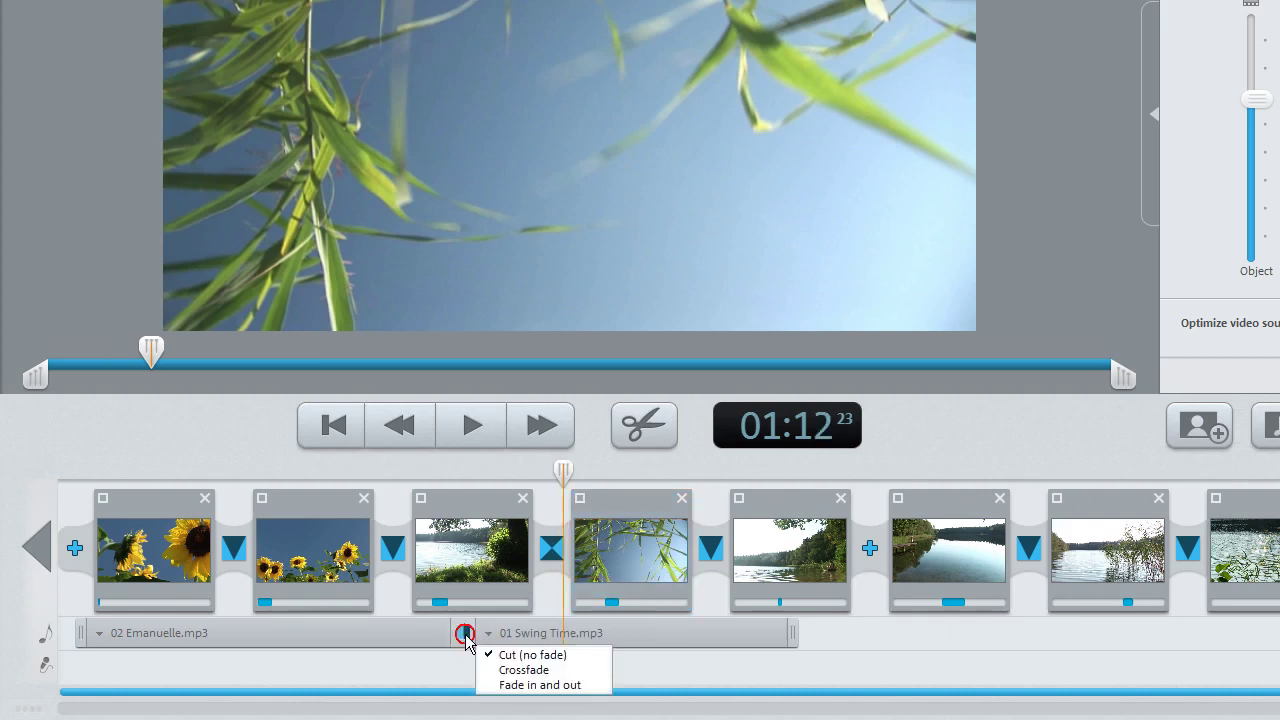
{"action": "left_click", "coordinate": [508, 686]}
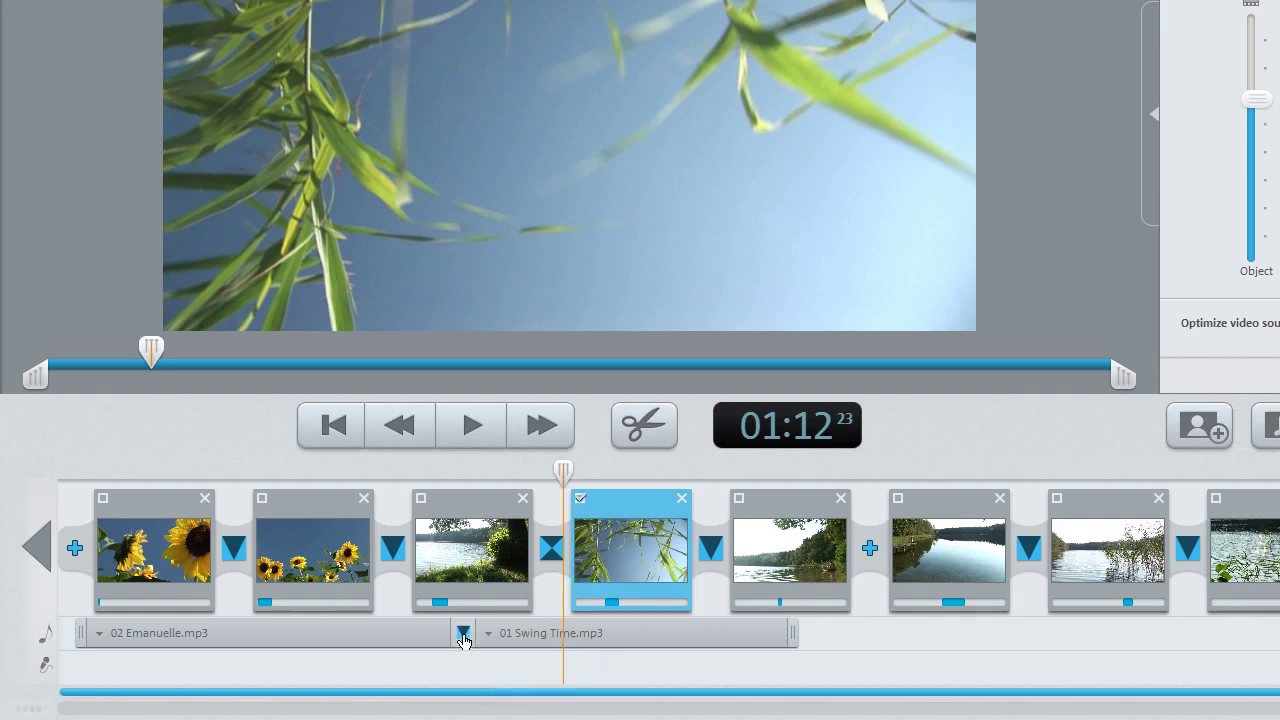
{"action": "left_click", "coordinate": [464, 635]}
{"action": "left_click", "coordinate": [503, 670]}
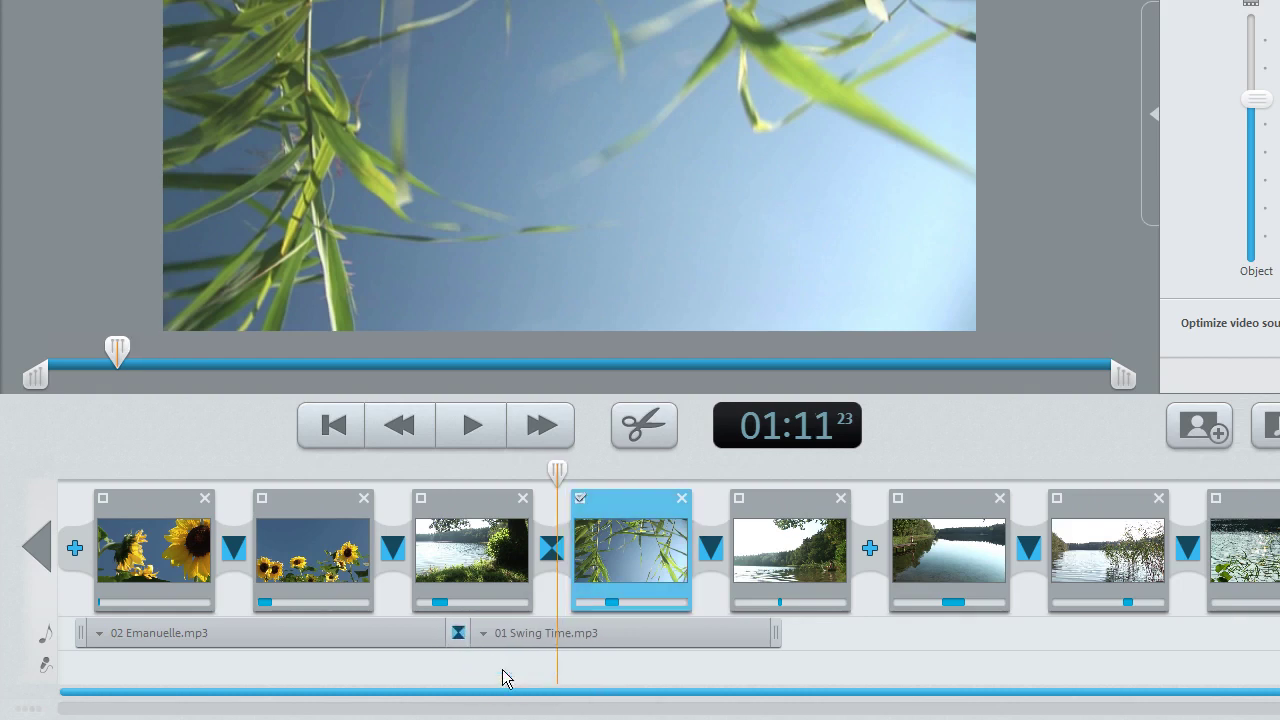
Step: Remove the 01 Swing Time.mp3 piece of music from the background music track
{"action": "right_click", "coordinate": [594, 638]}
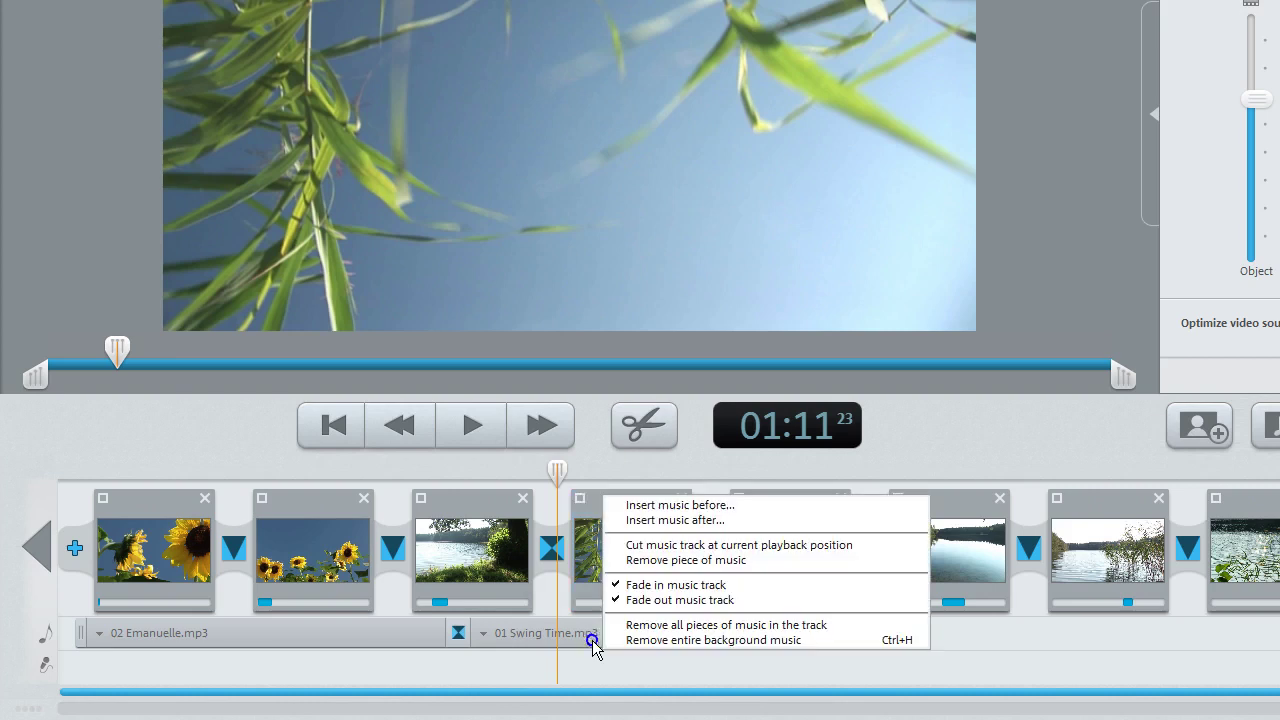
{"action": "left_click", "coordinate": [667, 560]}
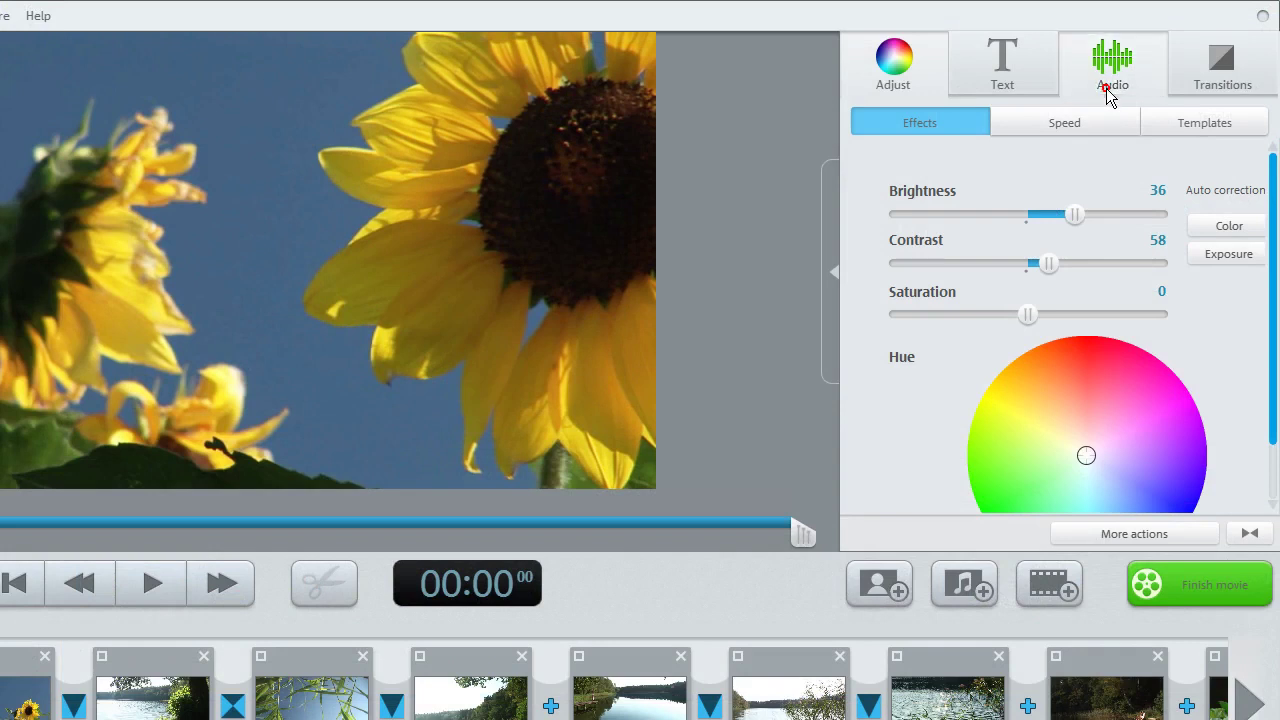
Step: Open the commentary recorder and choose Mikrofon (High Definition Audio) as its audio driver
{"action": "left_click", "coordinate": [1108, 94]}
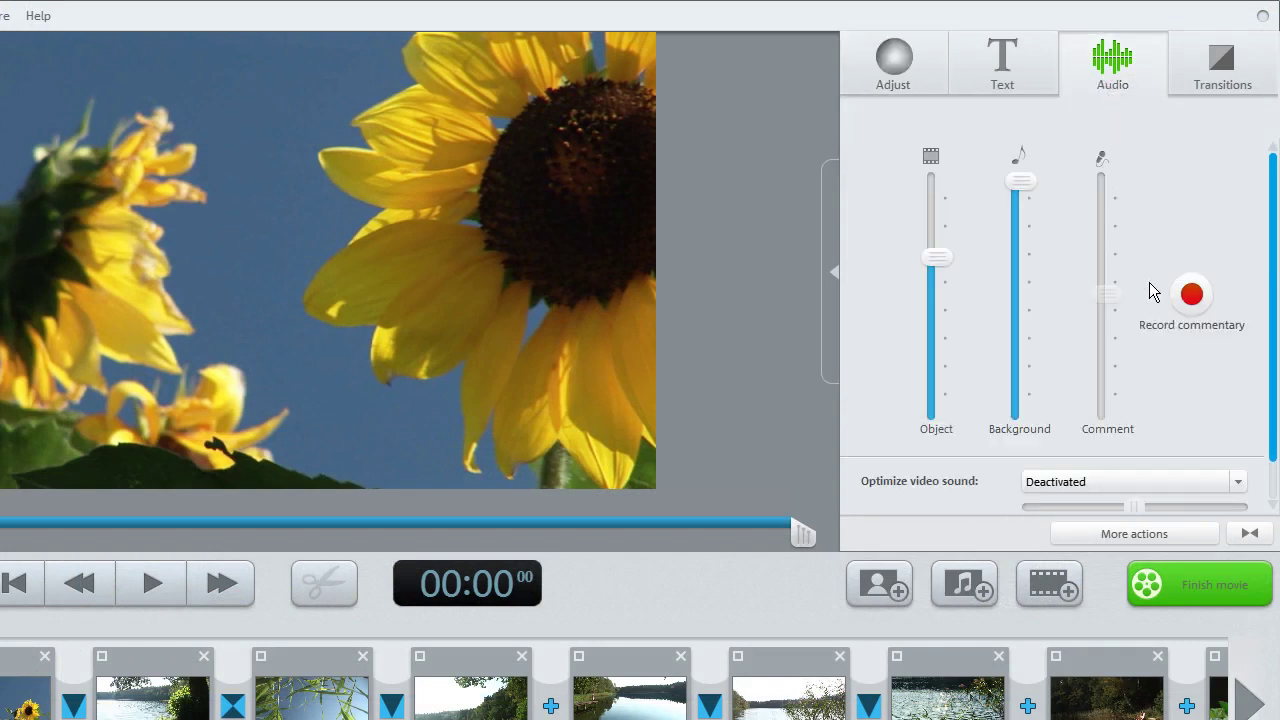
{"action": "left_click", "coordinate": [1190, 305]}
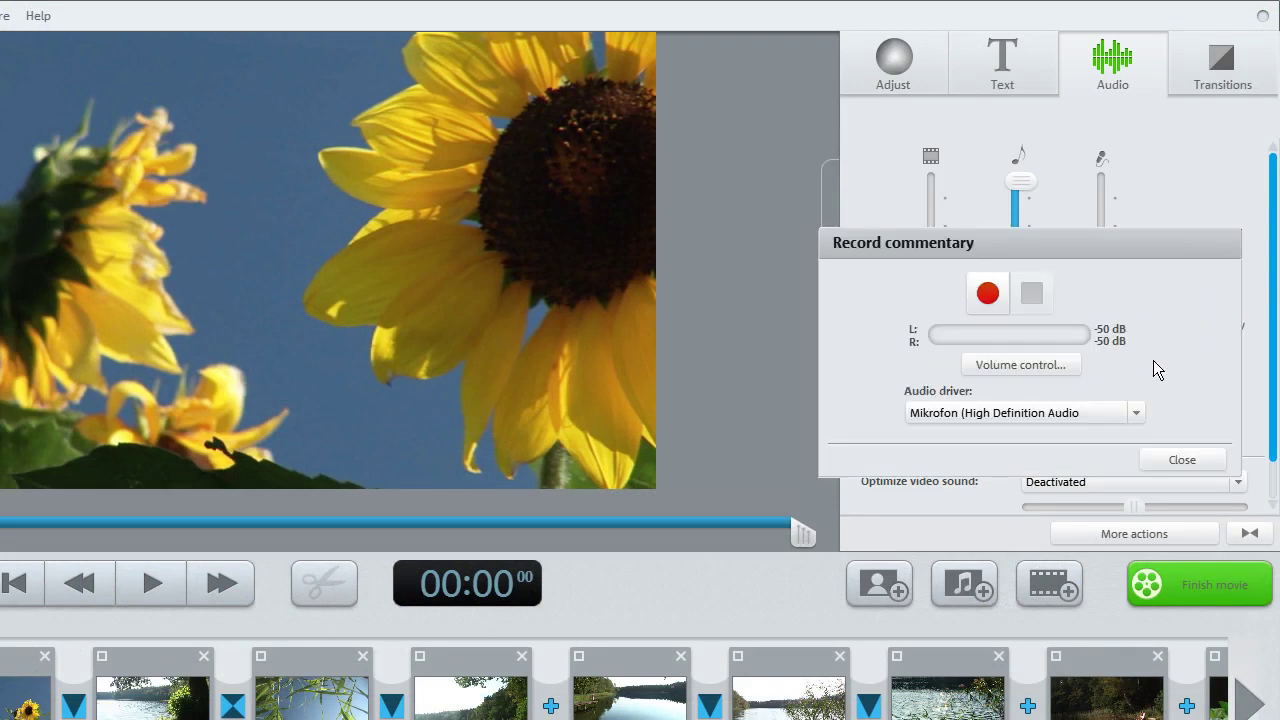
{"action": "left_click", "coordinate": [1139, 414]}
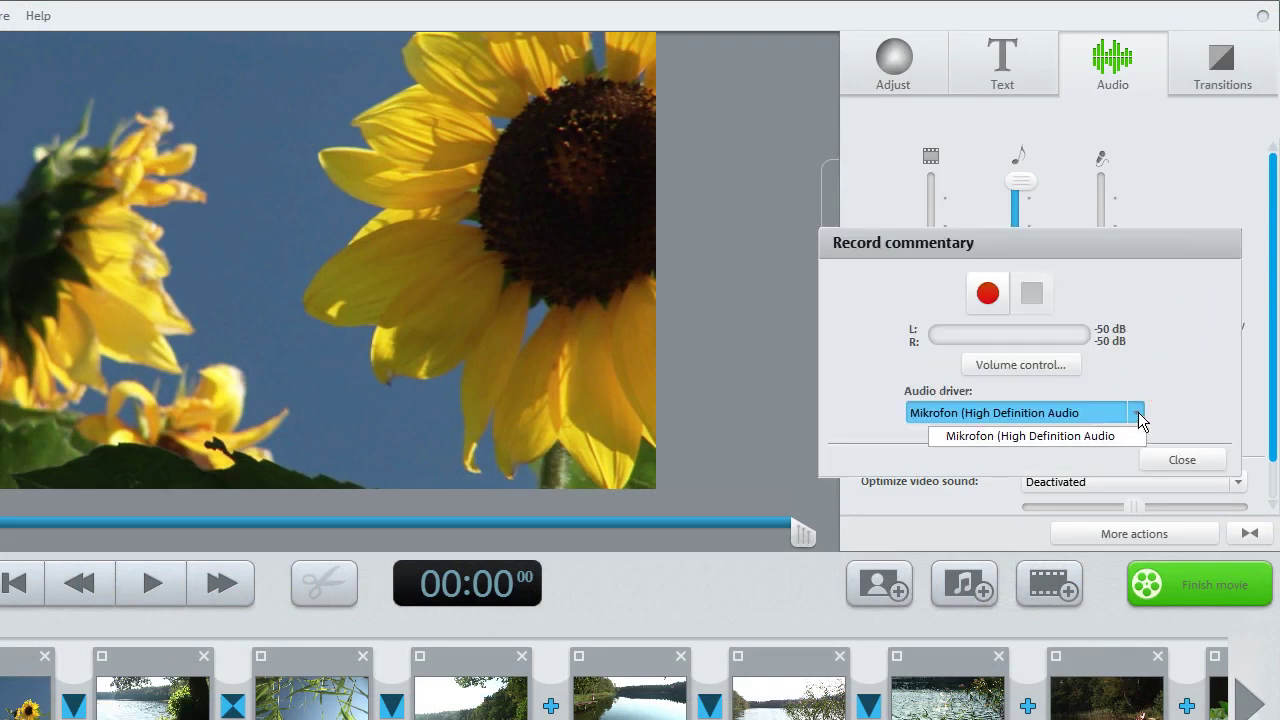
{"action": "left_click", "coordinate": [1094, 438]}
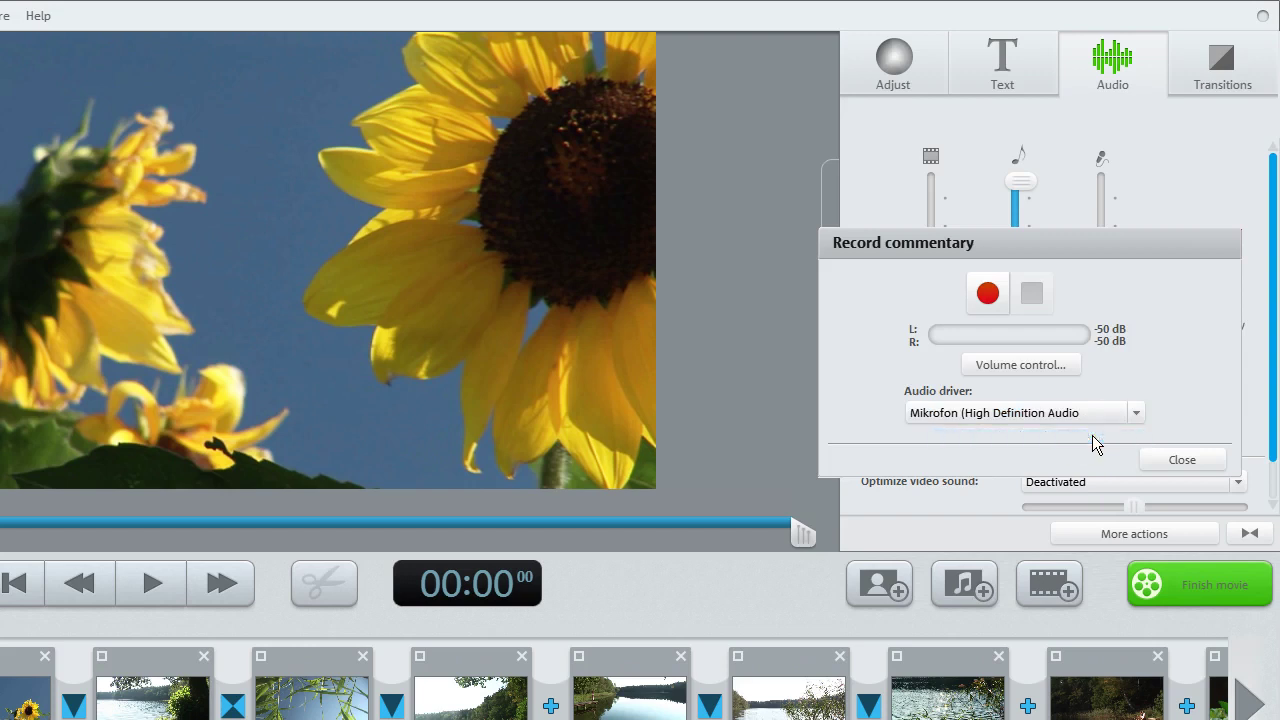
Step: In the system's recording device settings, set the microphone level to 75 and the microphone boost to +10.0 dB
{"action": "left_click", "coordinate": [1021, 366]}
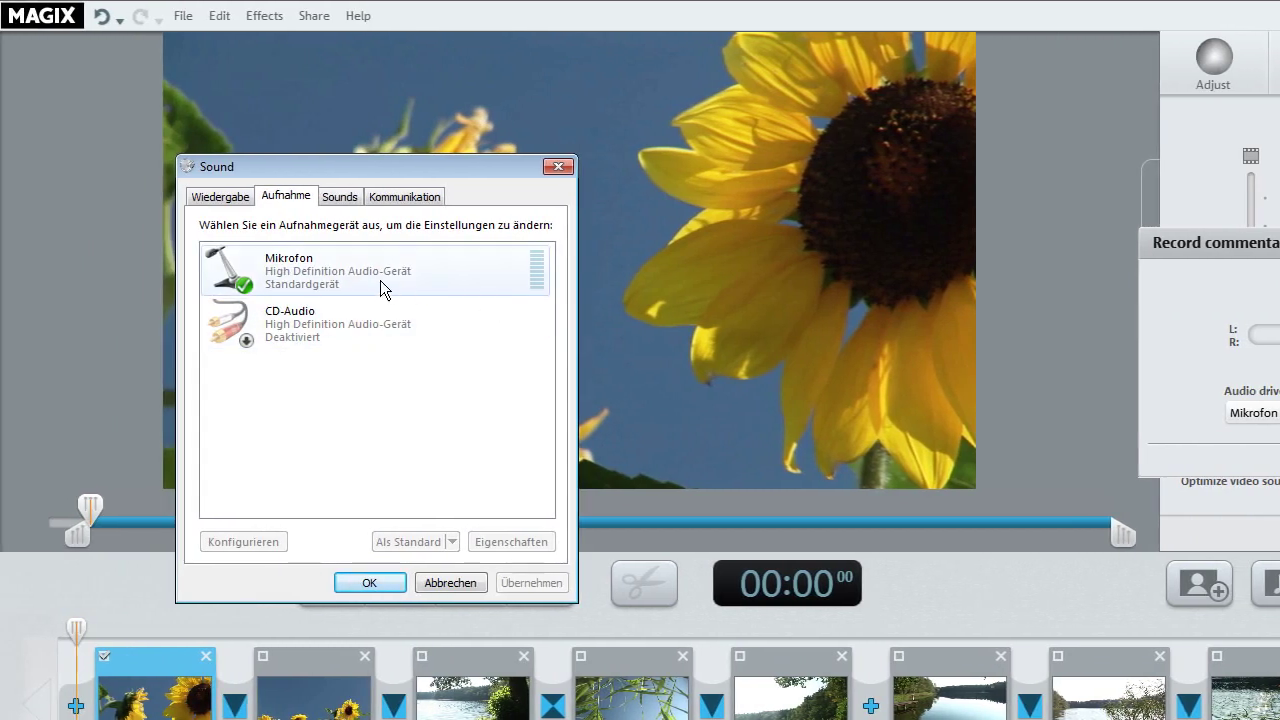
{"action": "right_click", "coordinate": [380, 287]}
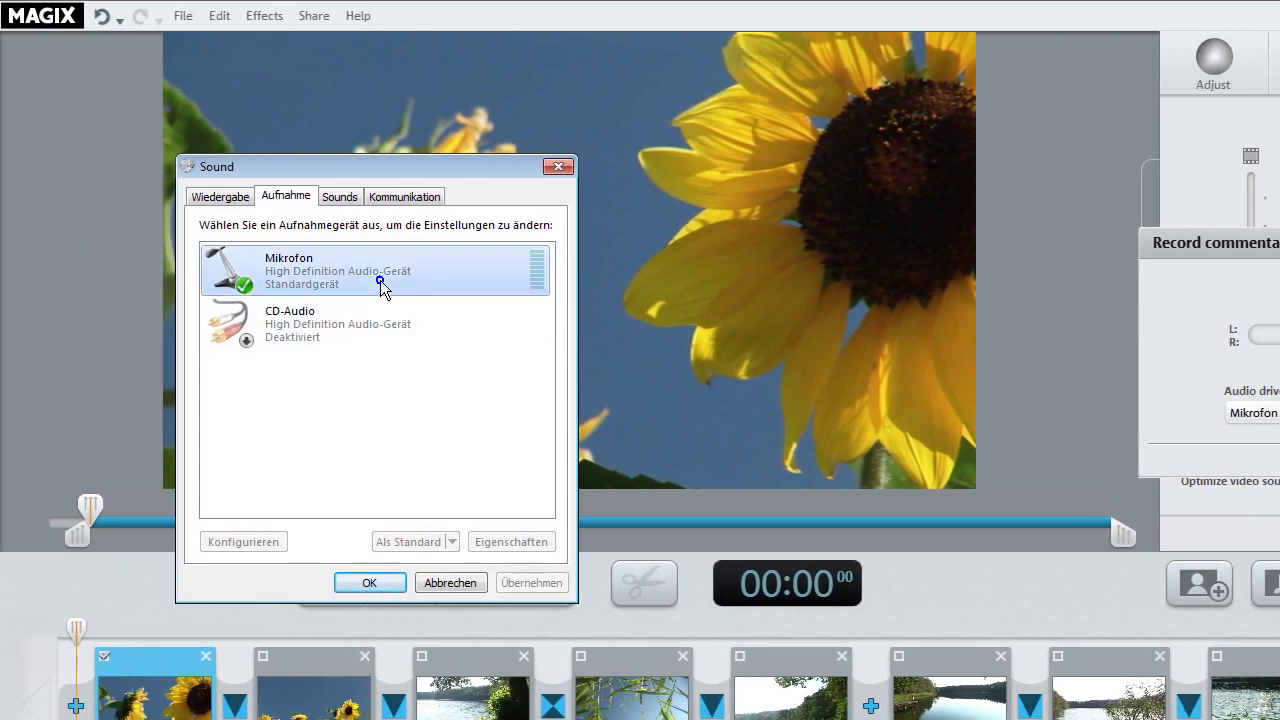
{"action": "left_click", "coordinate": [440, 378]}
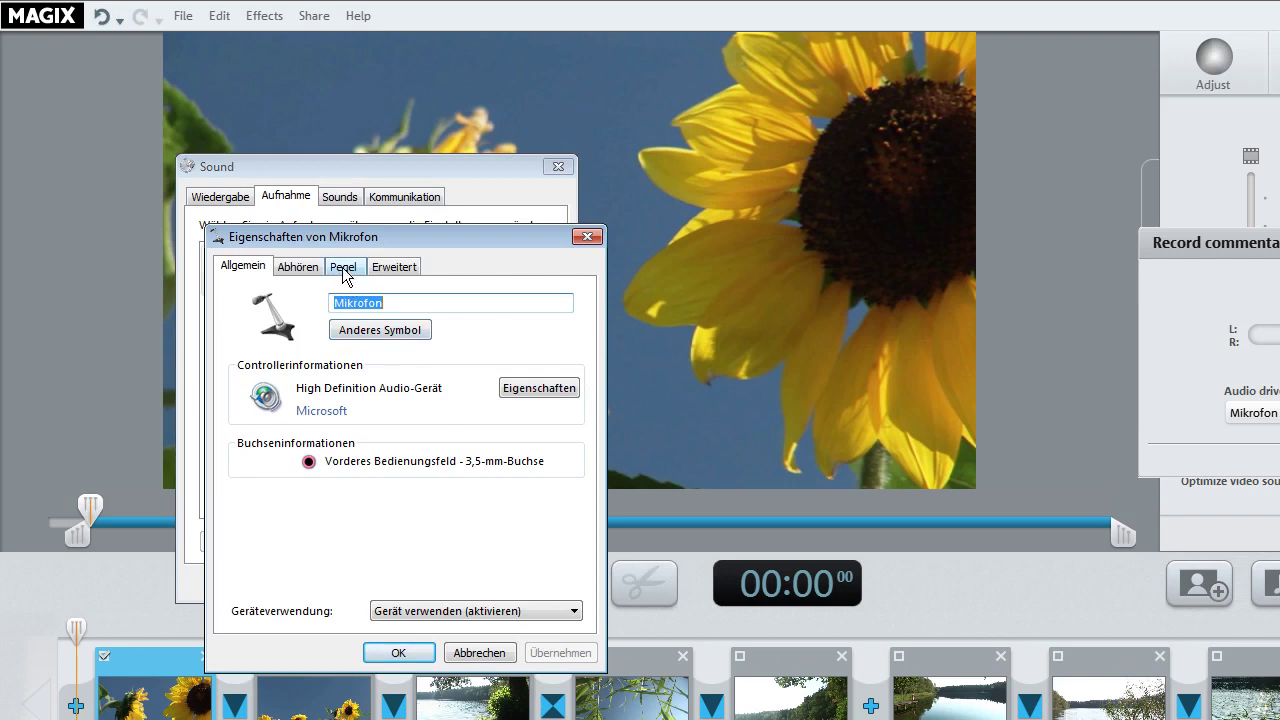
{"action": "left_click", "coordinate": [343, 272]}
{"action": "left_click_drag", "start_coordinate": [323, 331], "coordinate": [362, 345]}
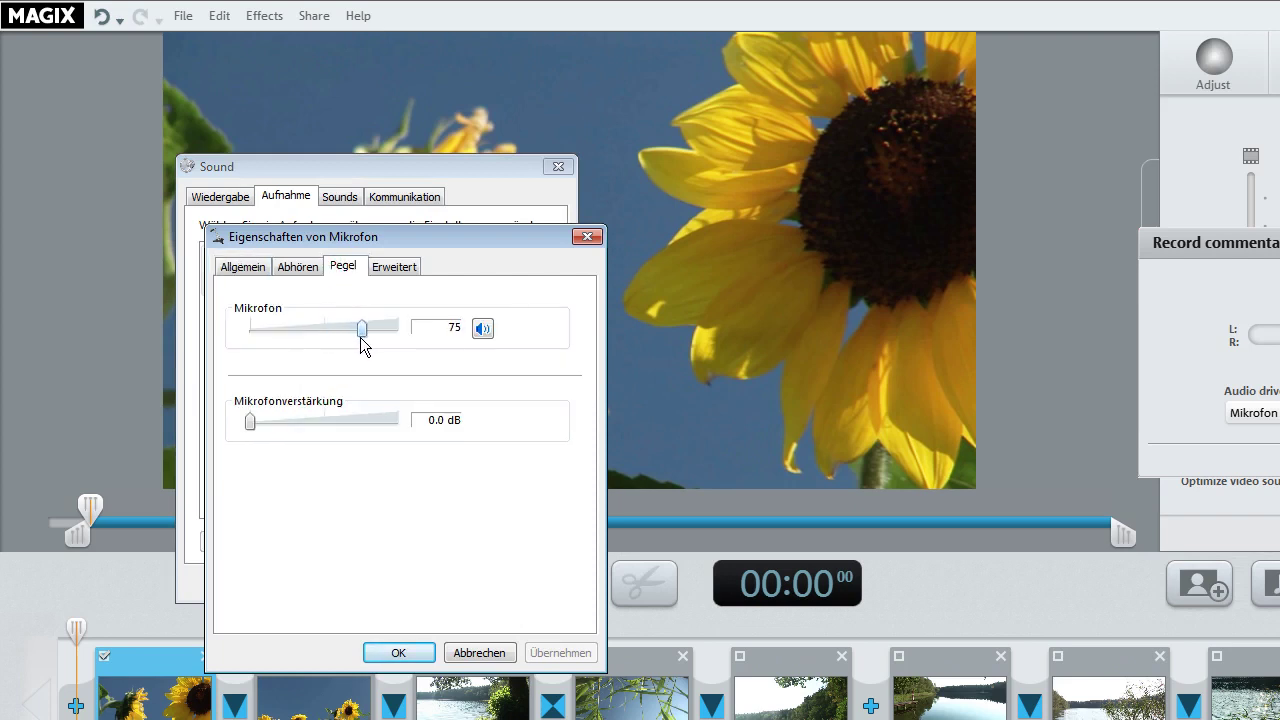
{"action": "left_click_drag", "start_coordinate": [257, 430], "coordinate": [289, 437]}
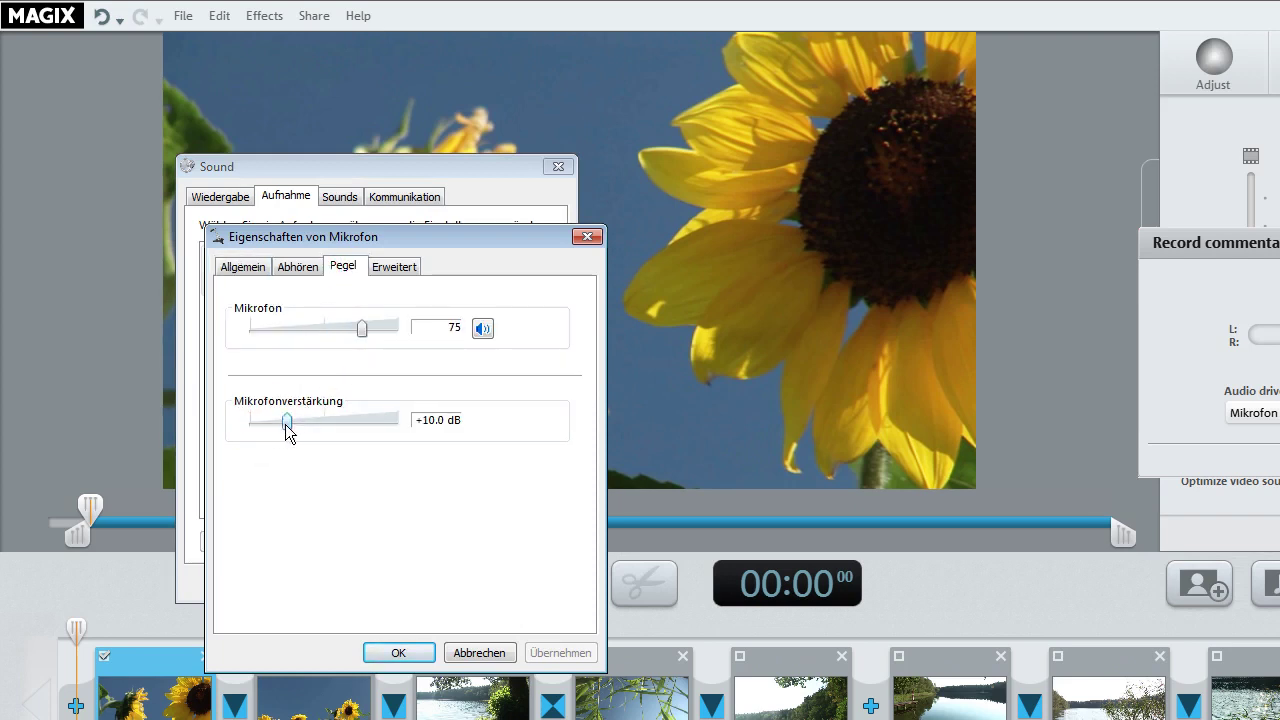
{"action": "left_click", "coordinate": [388, 656]}
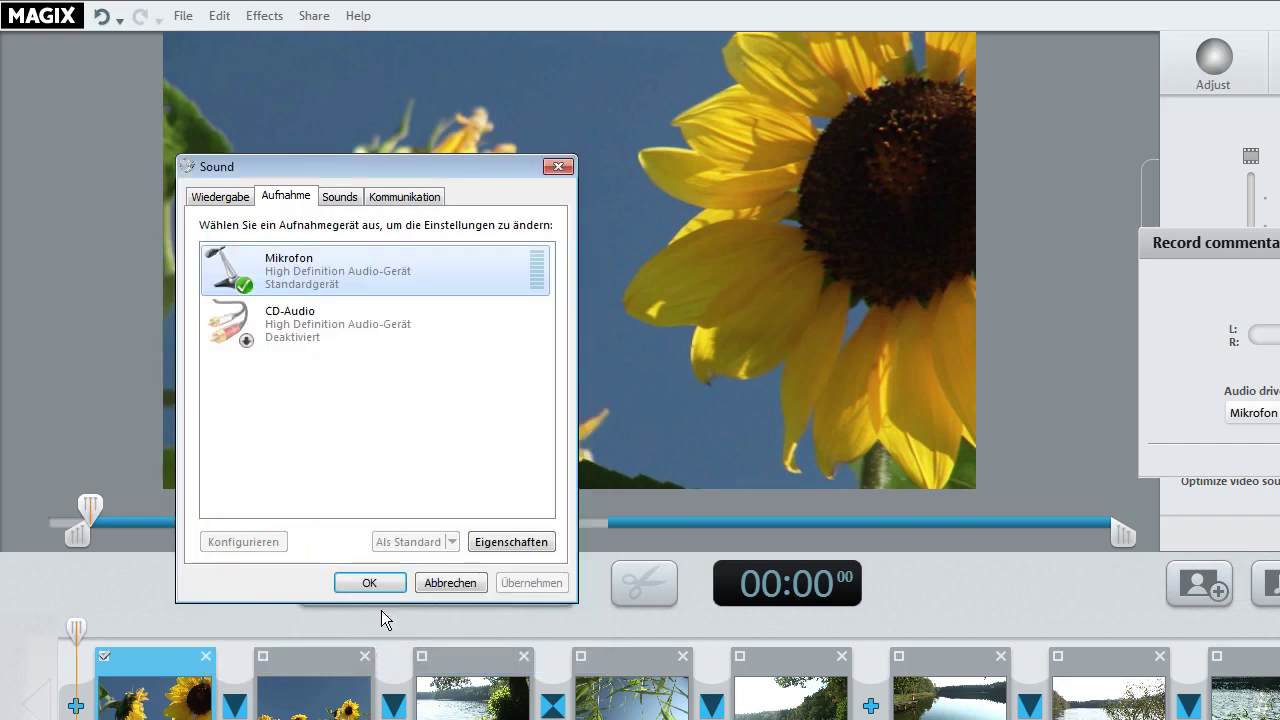
{"action": "left_click", "coordinate": [380, 588]}
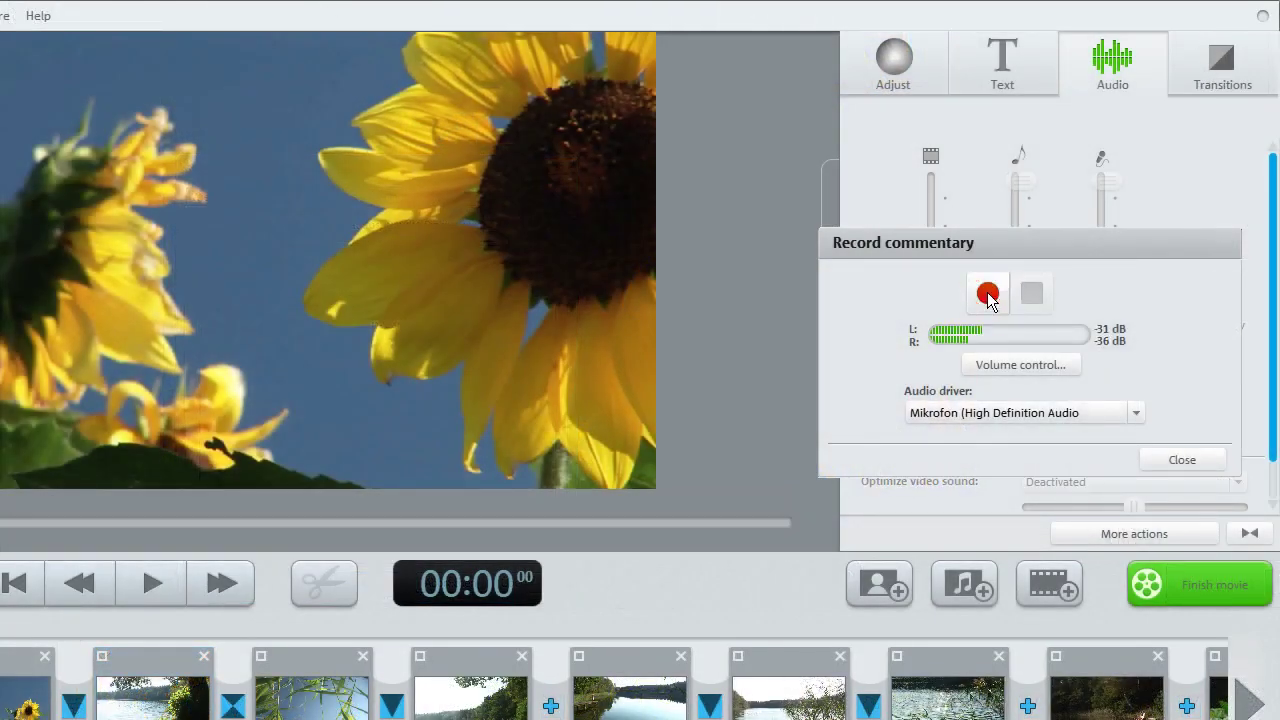
Step: Record a spoken commentary over the movie's opening clips and use the recording in the movie
{"action": "left_click", "coordinate": [987, 294]}
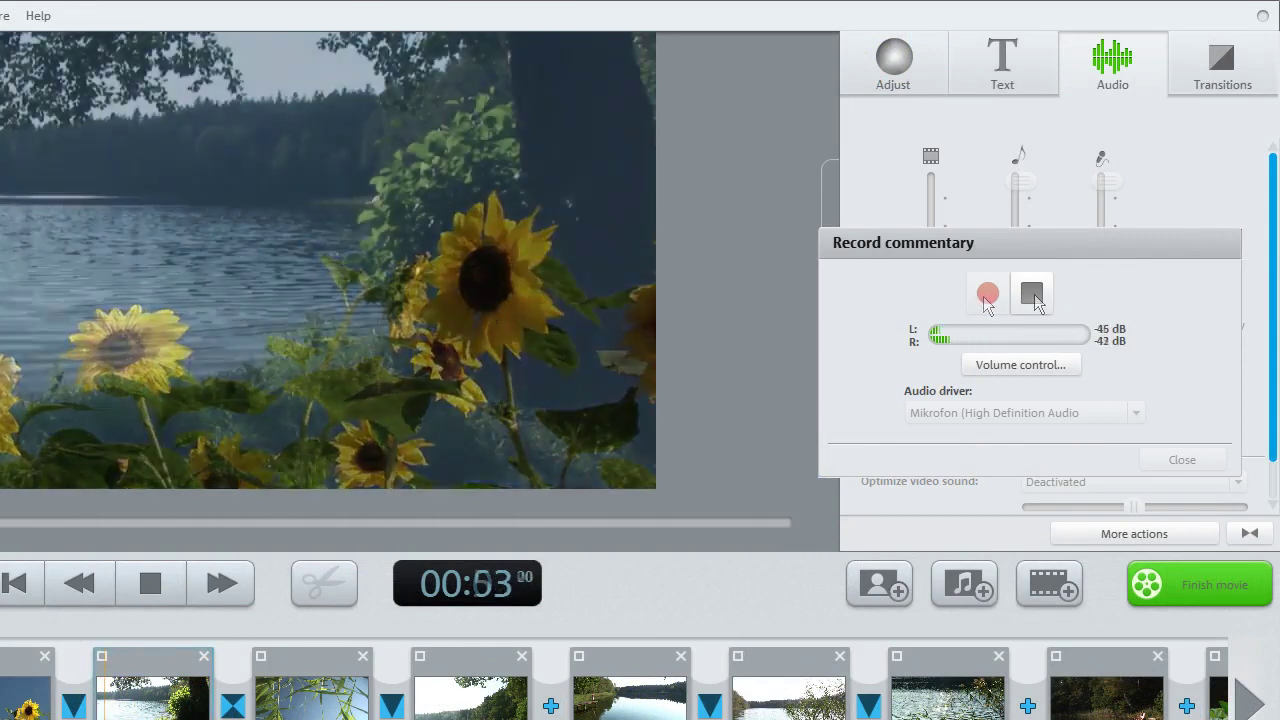
{"action": "left_click", "coordinate": [1032, 294]}
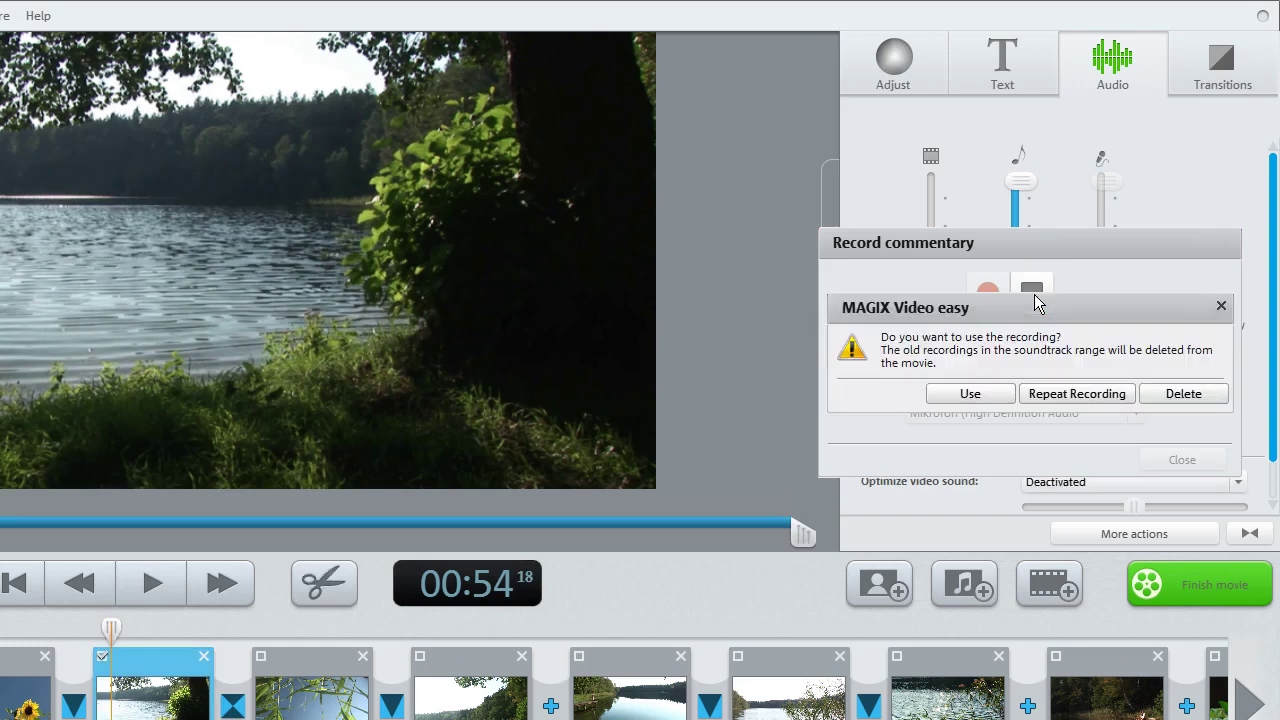
{"action": "left_click", "coordinate": [993, 397]}
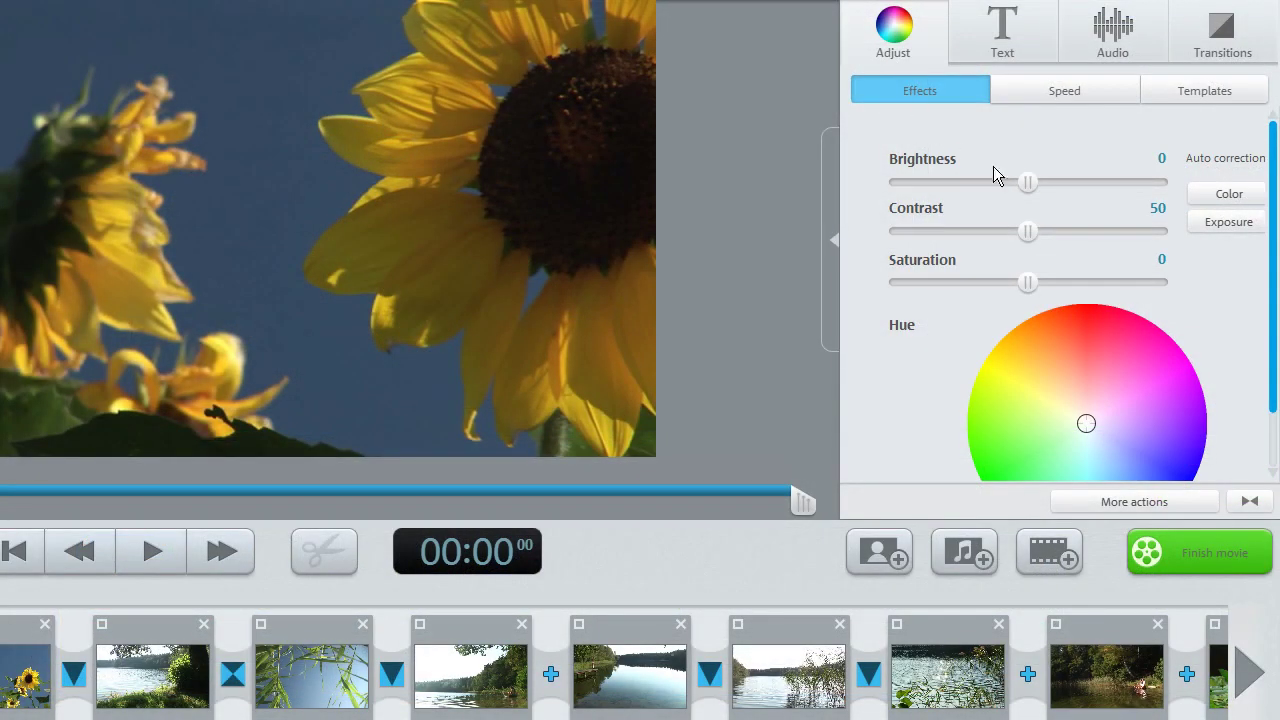
Step: Set the sunflower clip's brightness to 46, contrast to 64 and saturation to 20
{"action": "left_click_drag", "start_coordinate": [1027, 182], "coordinate": [1058, 182]}
{"action": "mouse_move", "coordinate": [1104, 186]}
{"action": "left_mouse_down"}
{"action": "mouse_move", "coordinate": [966, 191]}
{"action": "mouse_move", "coordinate": [1090, 193]}
{"action": "left_mouse_up"}
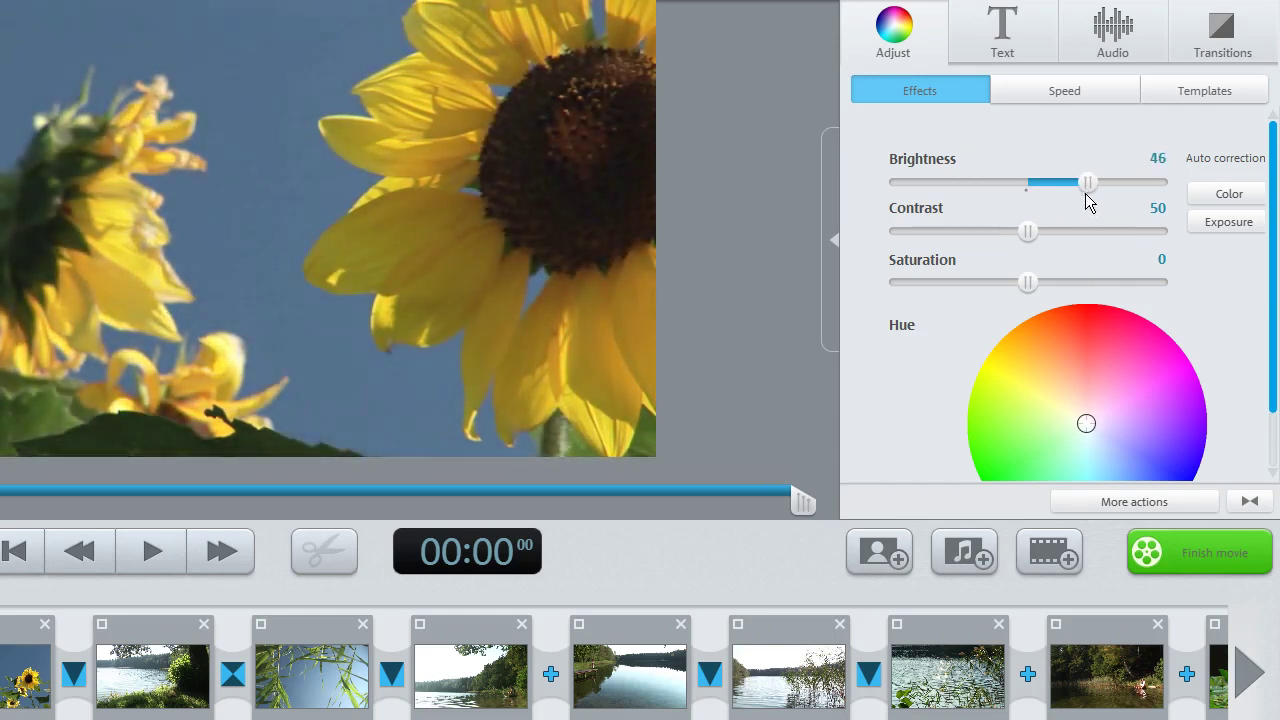
{"action": "left_click_drag", "start_coordinate": [1034, 240], "coordinate": [1066, 238]}
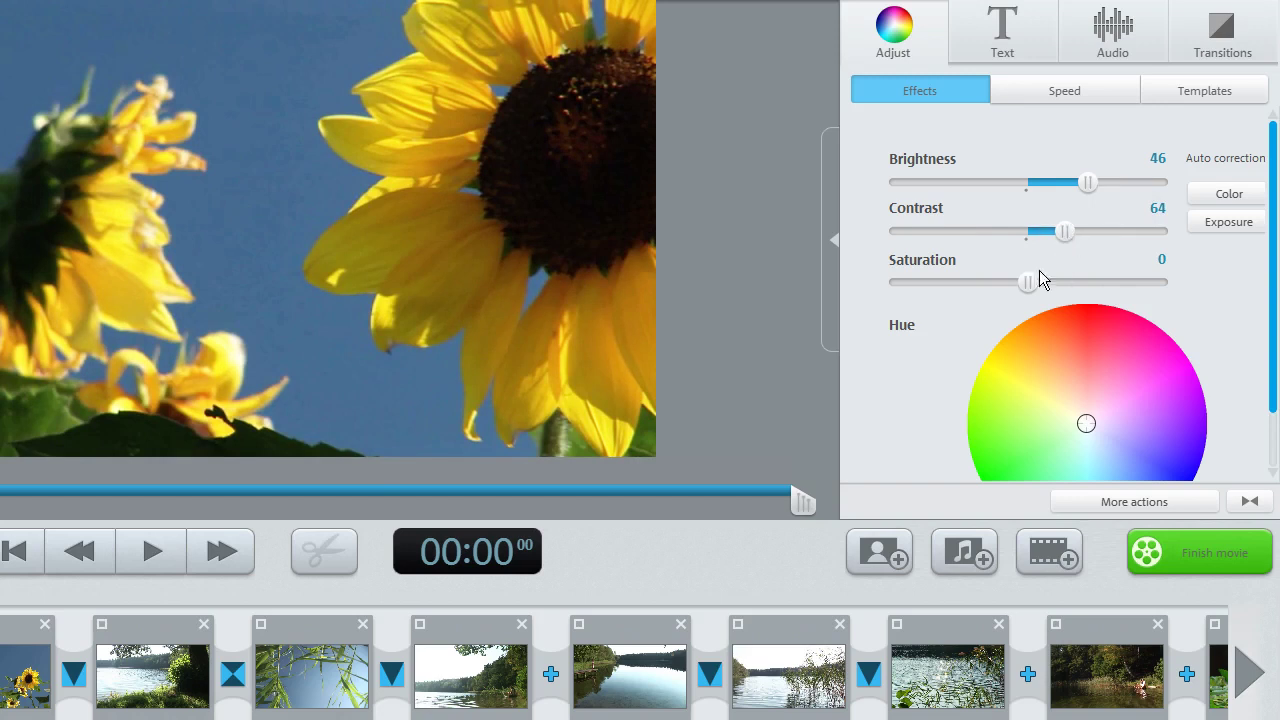
{"action": "left_click_drag", "start_coordinate": [1029, 283], "coordinate": [1057, 289]}
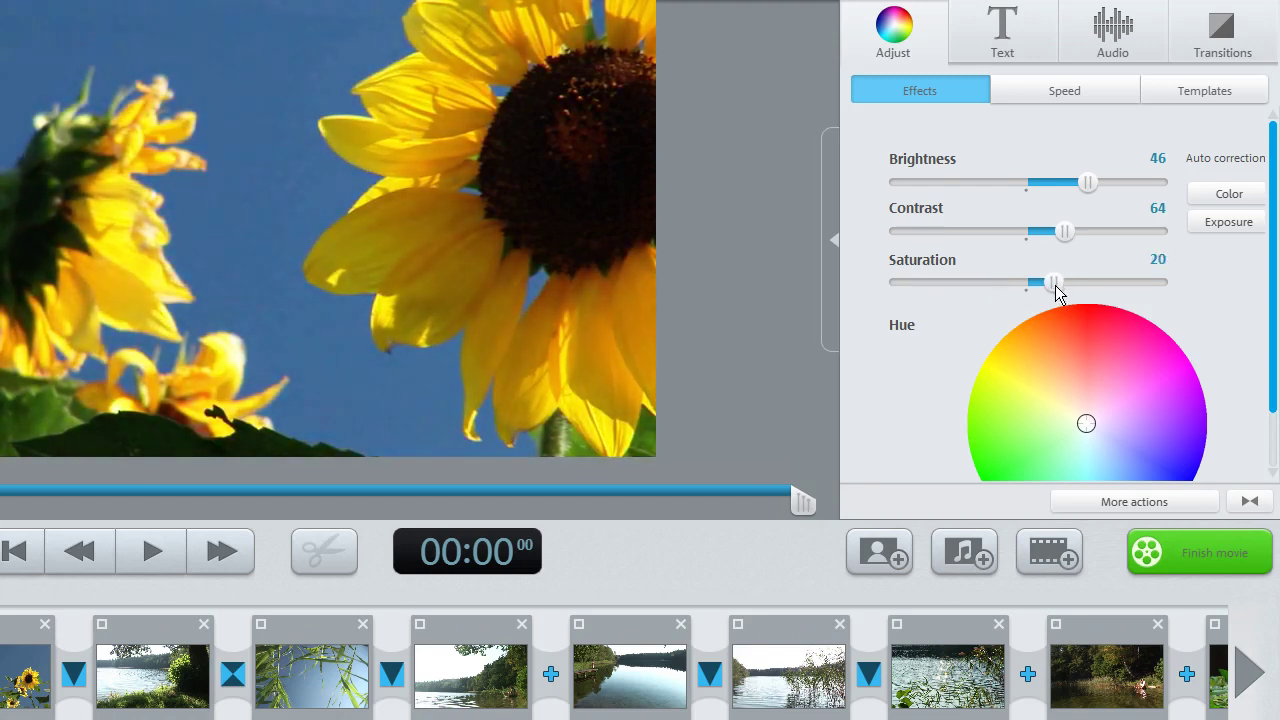
Step: Set the sunflower clip's playback speed to 1.36 times and choose to play the video backwards
{"action": "left_click", "coordinate": [1057, 100]}
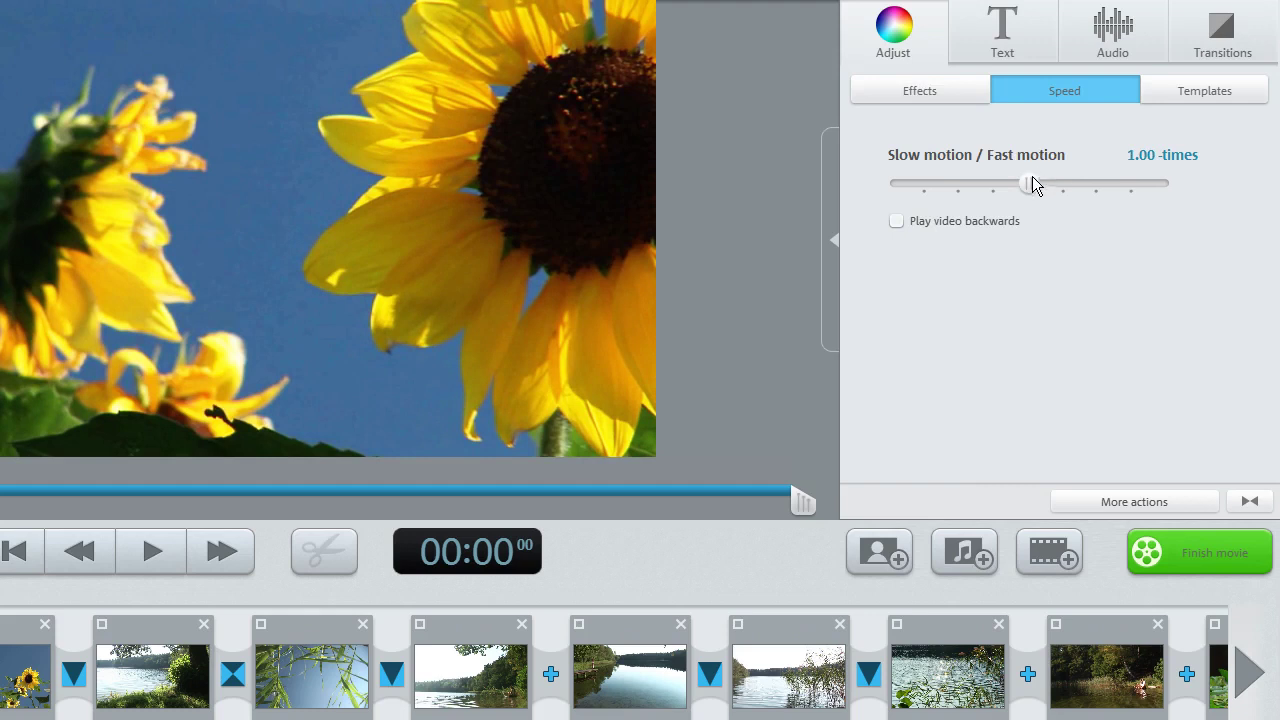
{"action": "left_click_drag", "start_coordinate": [1035, 190], "coordinate": [1050, 193]}
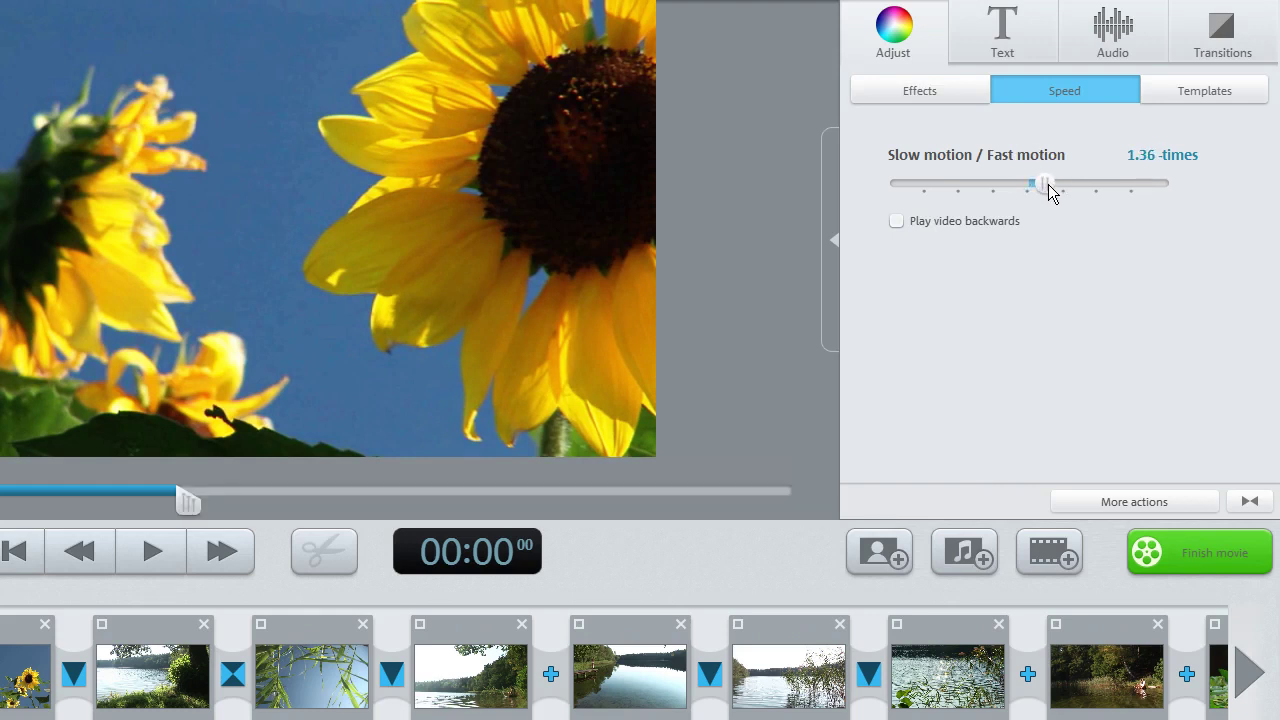
{"action": "left_click", "coordinate": [899, 222]}
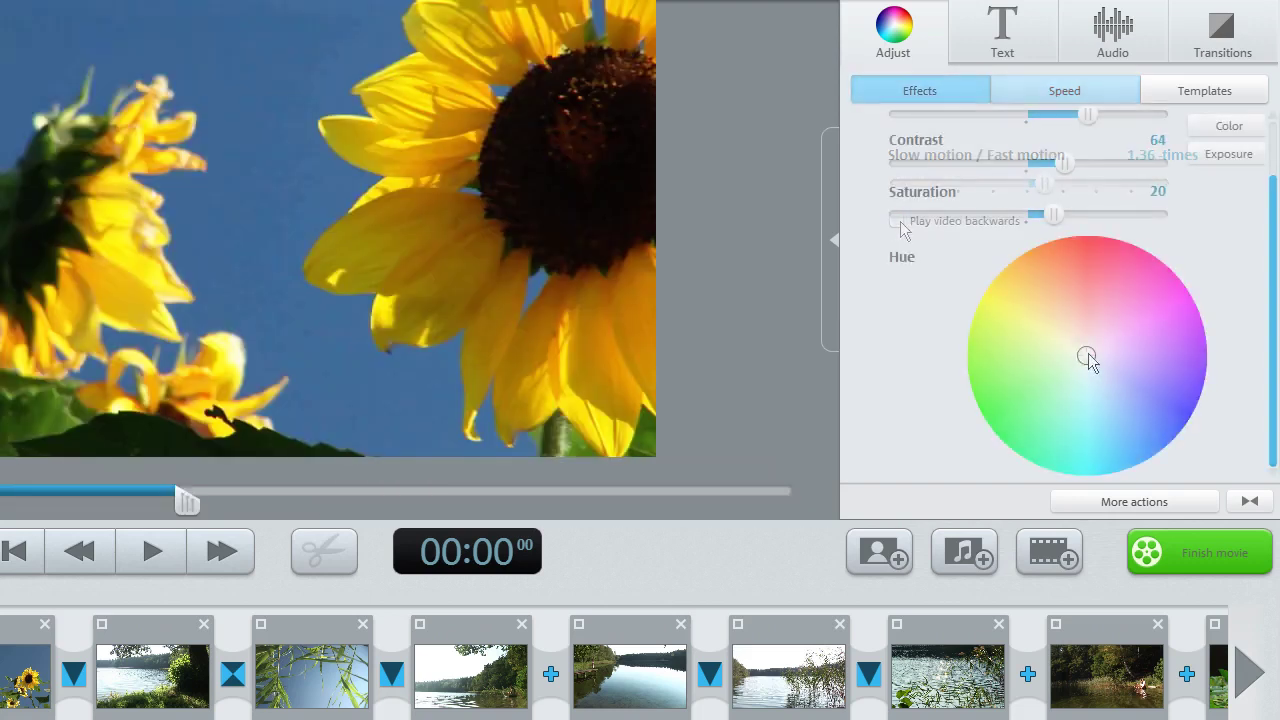
Step: Try several hue shifts for the sunflower clip on the colour wheel, ending with a slight shift towards blue
{"action": "left_click_drag", "start_coordinate": [1087, 358], "coordinate": [1066, 308]}
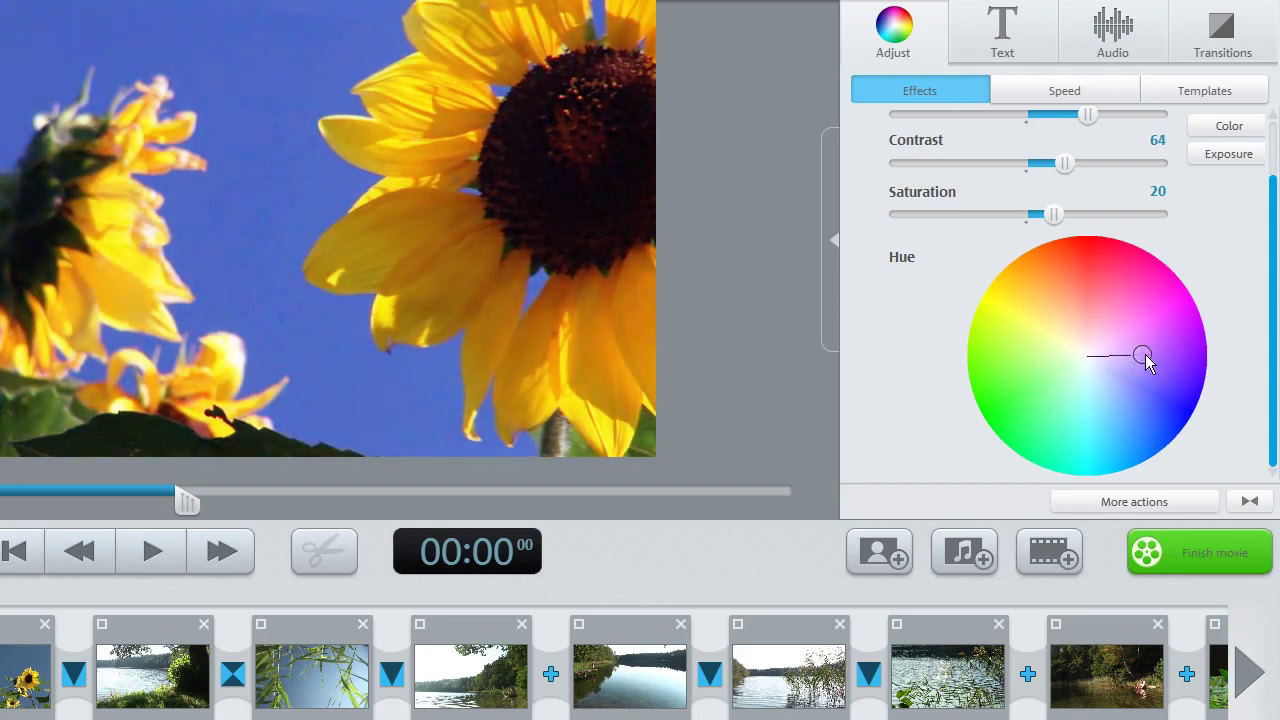
{"action": "left_click_drag", "start_coordinate": [1139, 379], "coordinate": [1104, 380]}
Step: Lower the Object, Background and Comment volumes of the sunflower clip, and reset the audio settings
{"action": "left_click", "coordinate": [1122, 63]}
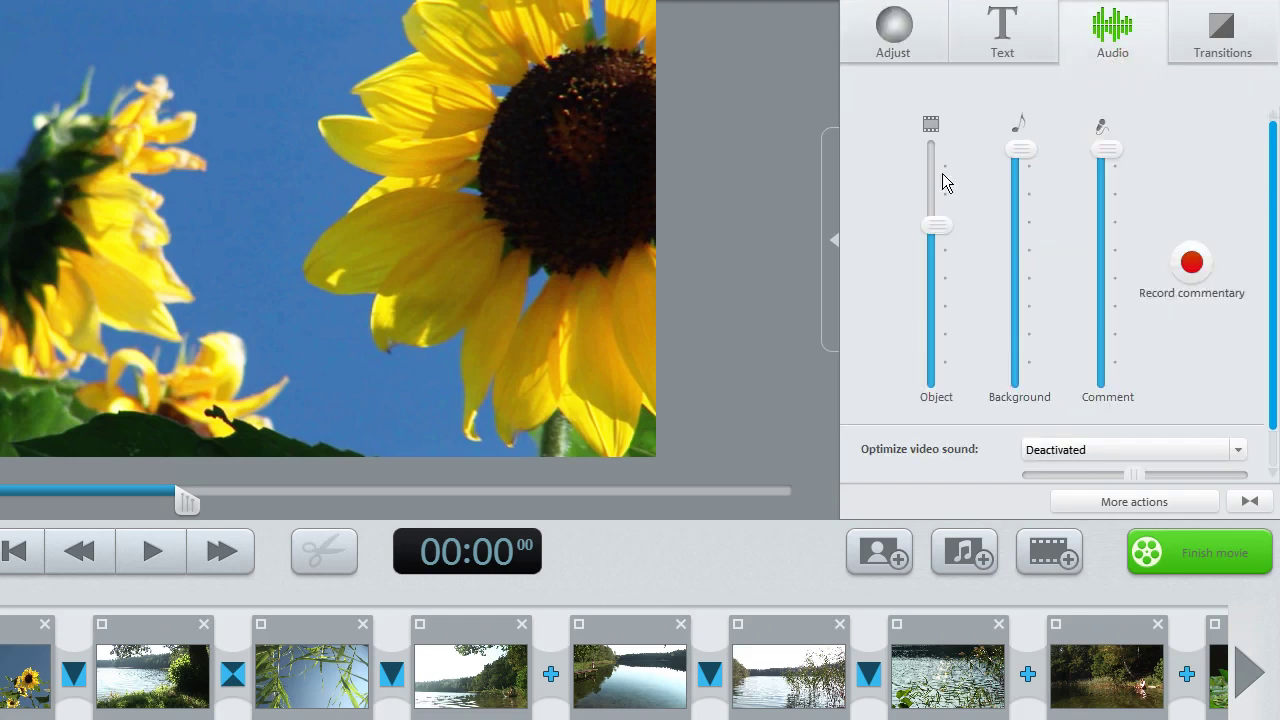
{"action": "left_click_drag", "start_coordinate": [928, 224], "coordinate": [943, 270]}
{"action": "left_click_drag", "start_coordinate": [1020, 148], "coordinate": [1020, 243]}
{"action": "left_click_drag", "start_coordinate": [1099, 149], "coordinate": [1105, 180]}
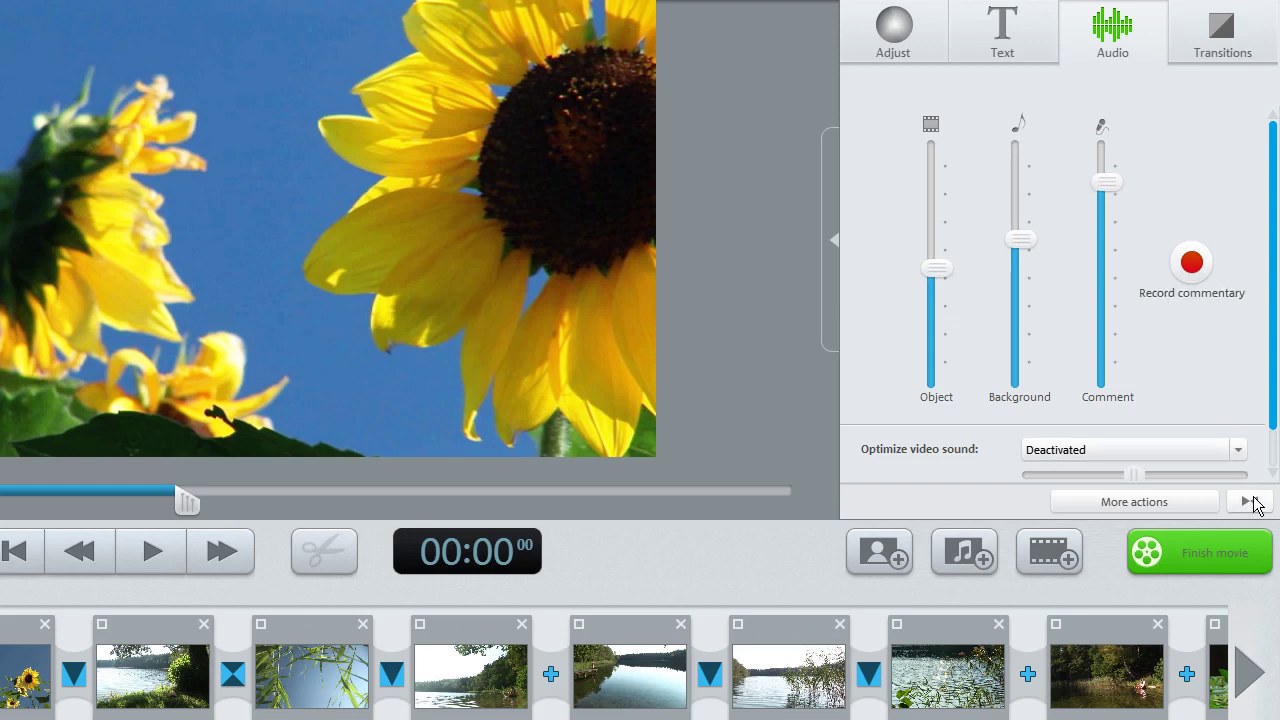
{"action": "left_click", "coordinate": [1254, 498]}
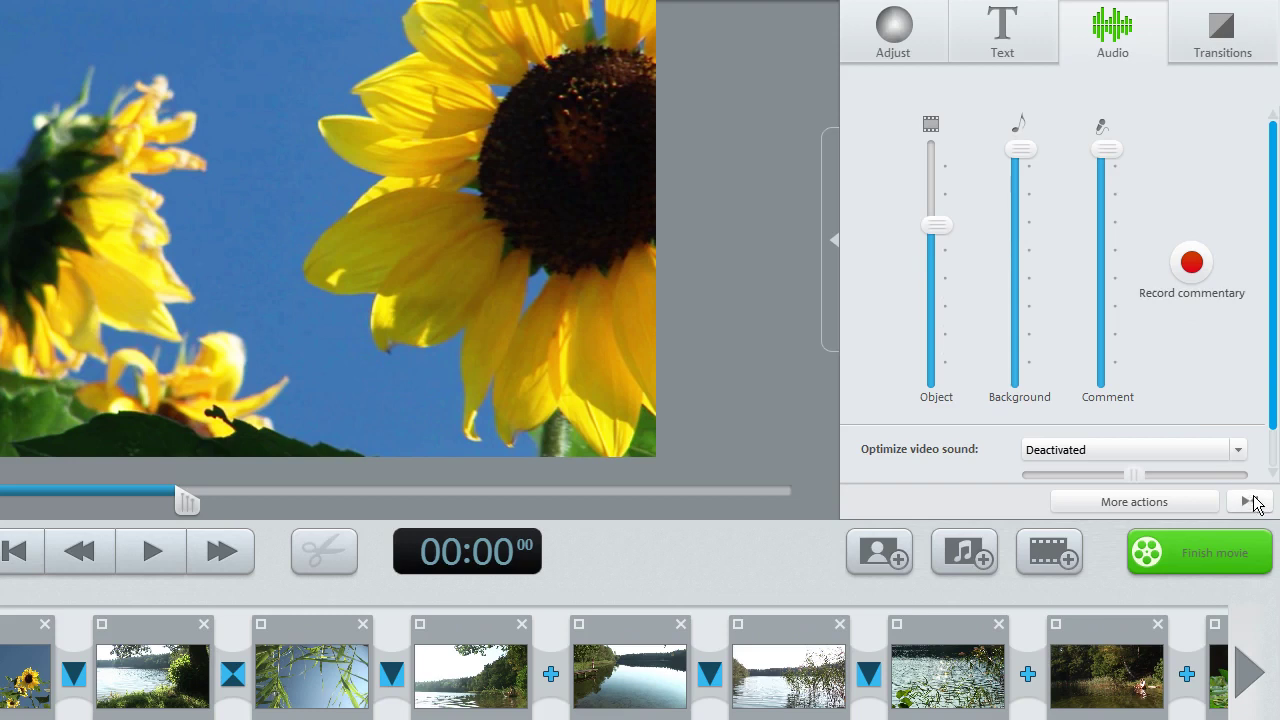
Step: Reset the sunflower clip's effect adjustments for brightness, contrast, saturation and hue
{"action": "left_click", "coordinate": [903, 51]}
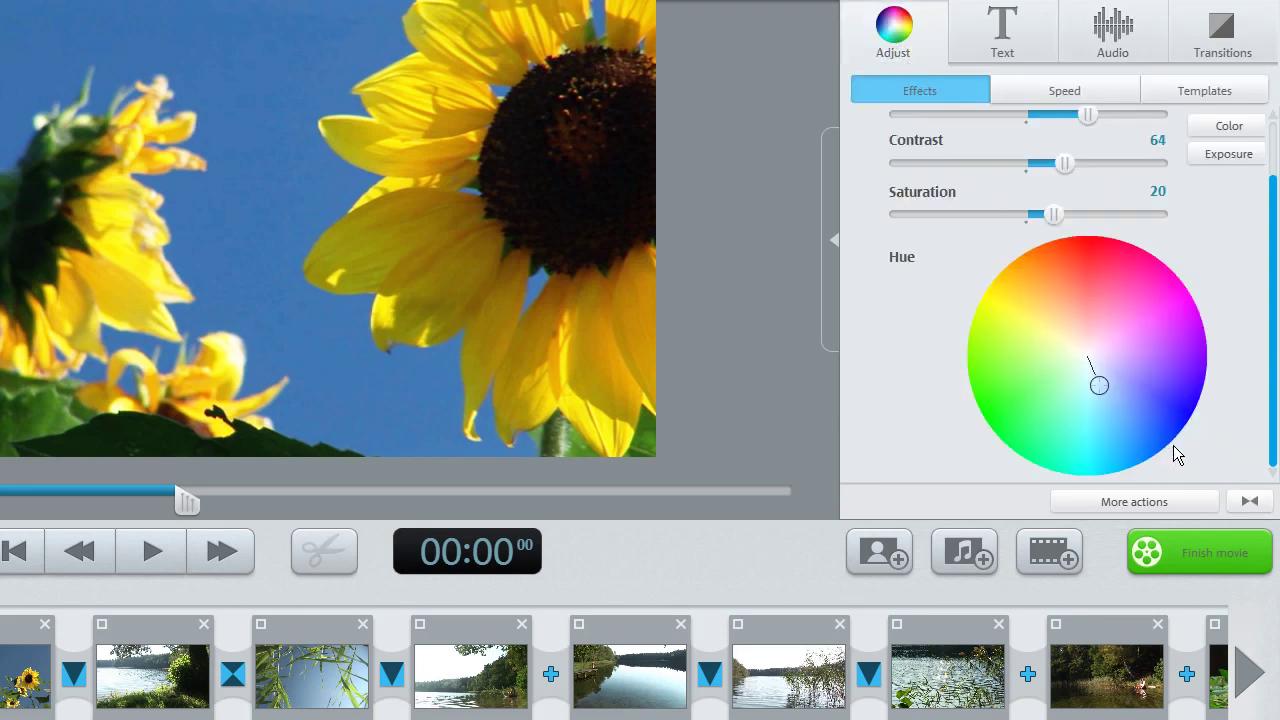
{"action": "left_click", "coordinate": [1250, 503]}
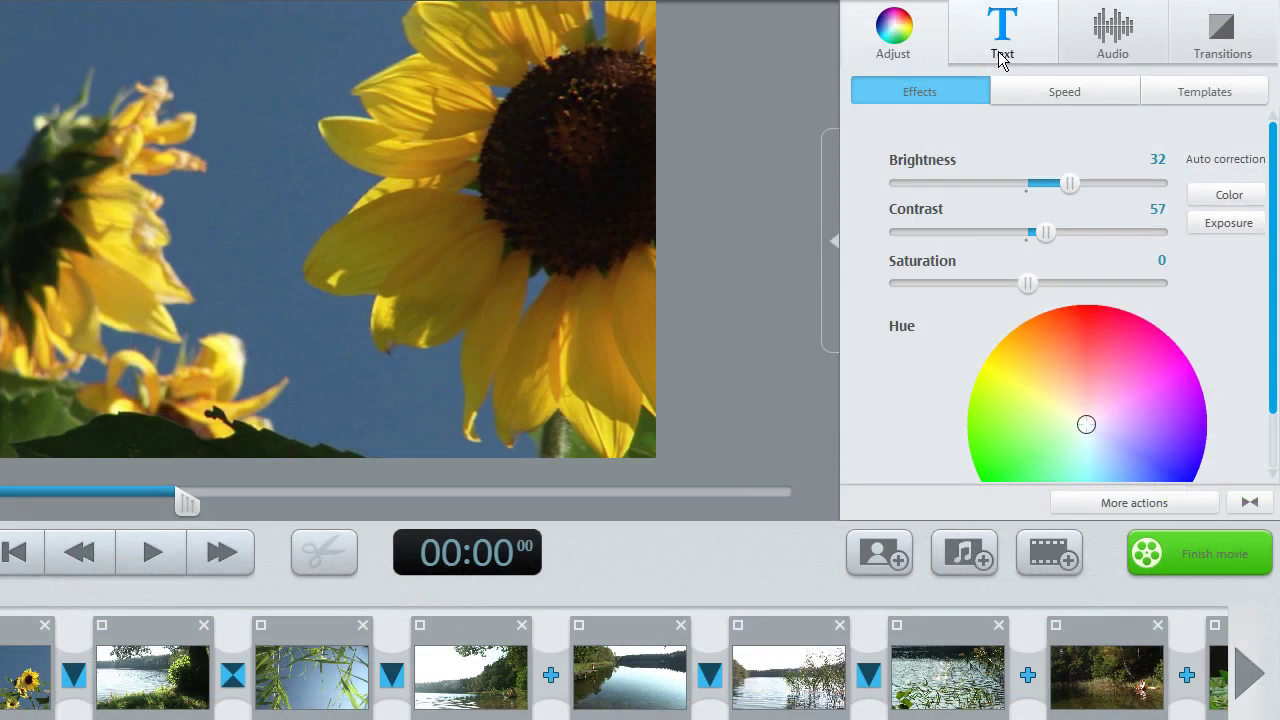
Step: Add the title "Holidays" to the sunflower clip in Arial Black at size 47
{"action": "left_click", "coordinate": [1001, 58]}
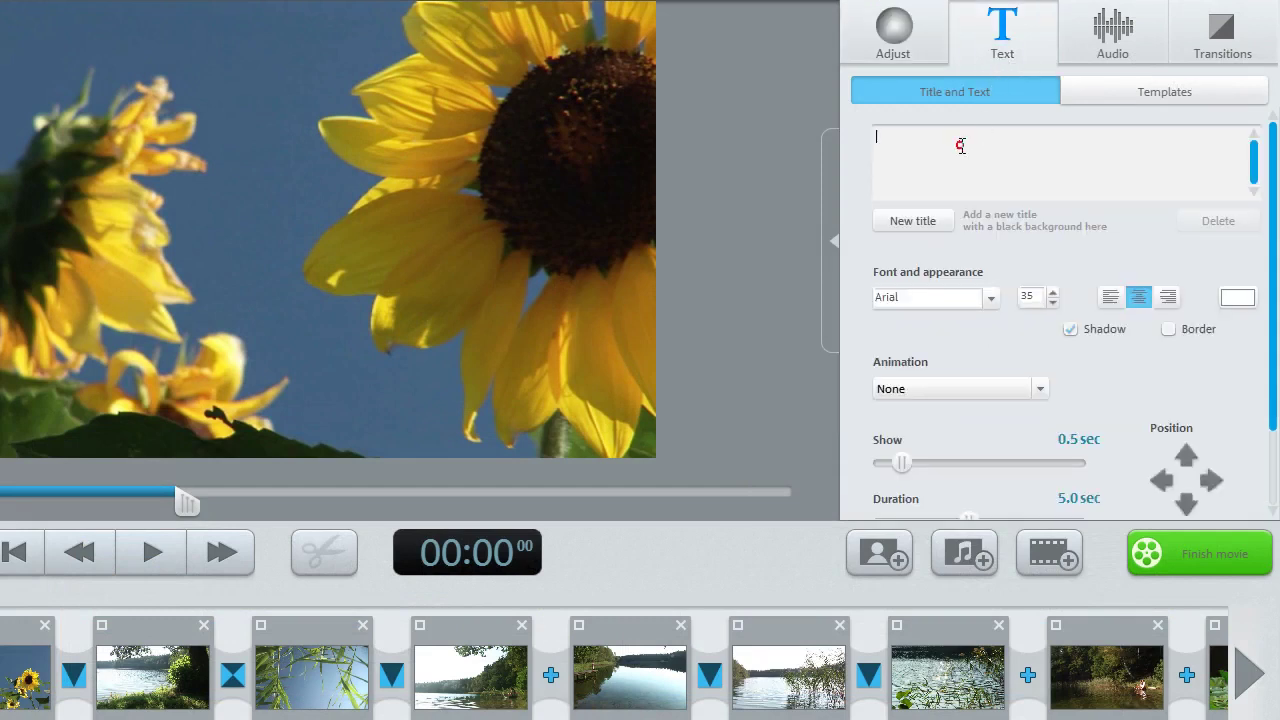
{"action": "type", "text": "Holidays"}
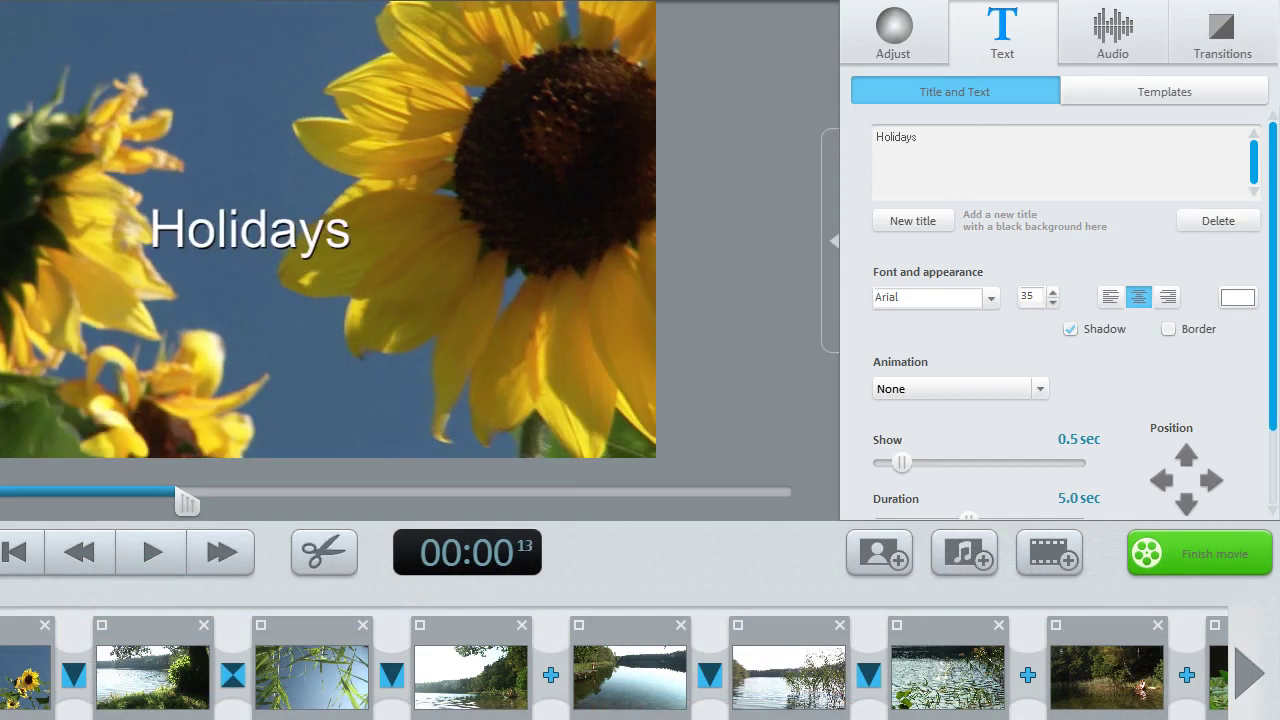
{"action": "left_click", "coordinate": [989, 297]}
{"action": "left_click", "coordinate": [967, 322]}
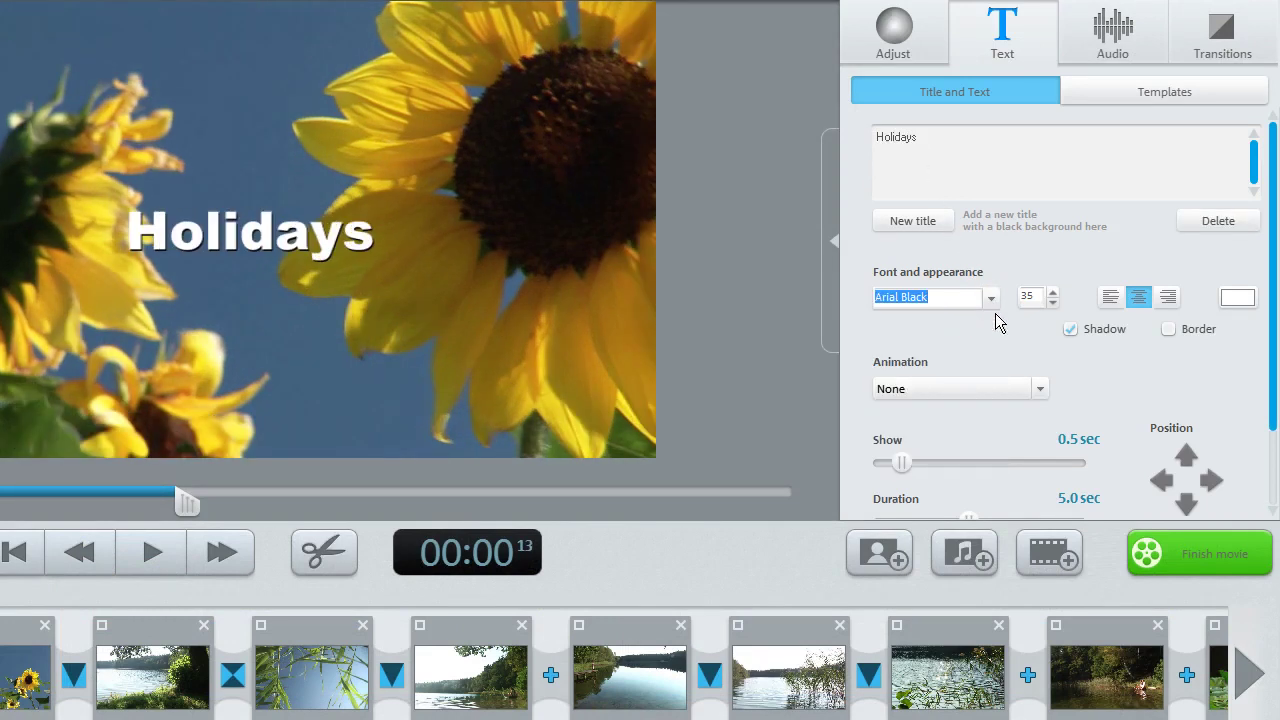
{"action": "left_click", "coordinate": [1052, 292]}
{"action": "left_click", "coordinate": [1052, 292]}
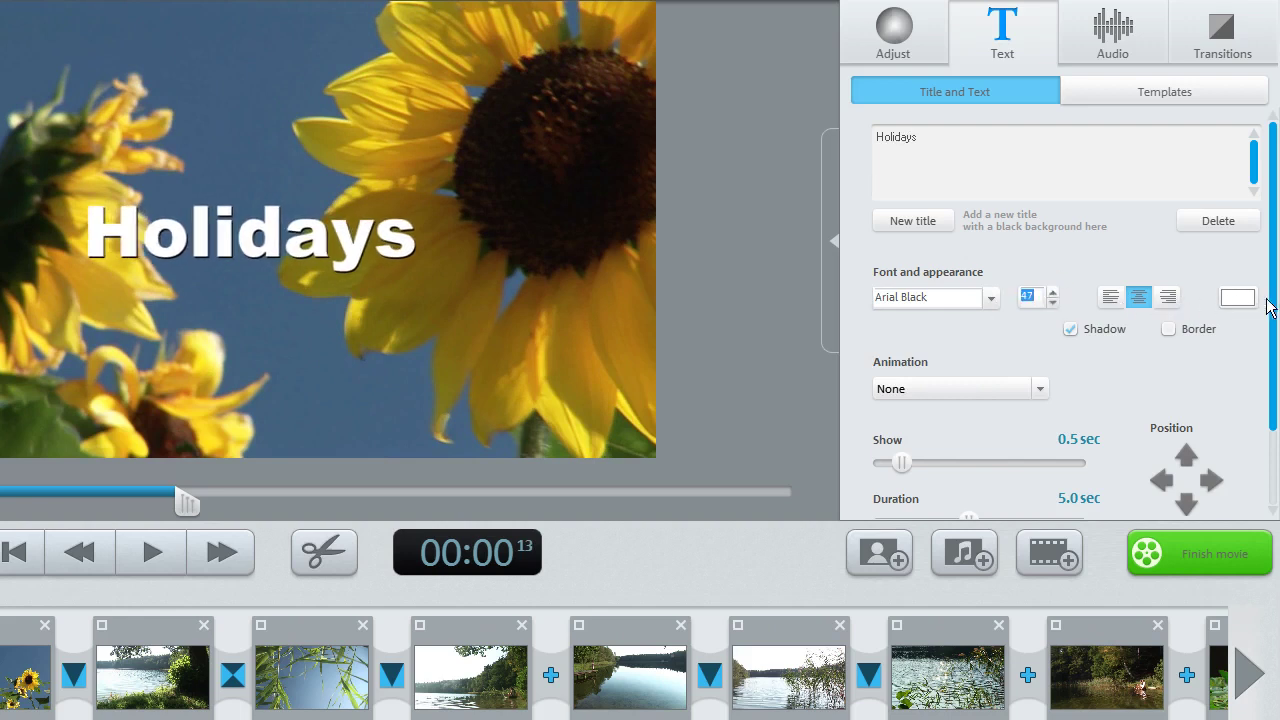
Step: Try the Holidays title nearer the upper edge of the frame and move it back down to mid-height
{"action": "left_click_drag", "start_coordinate": [1275, 300], "coordinate": [1274, 400]}
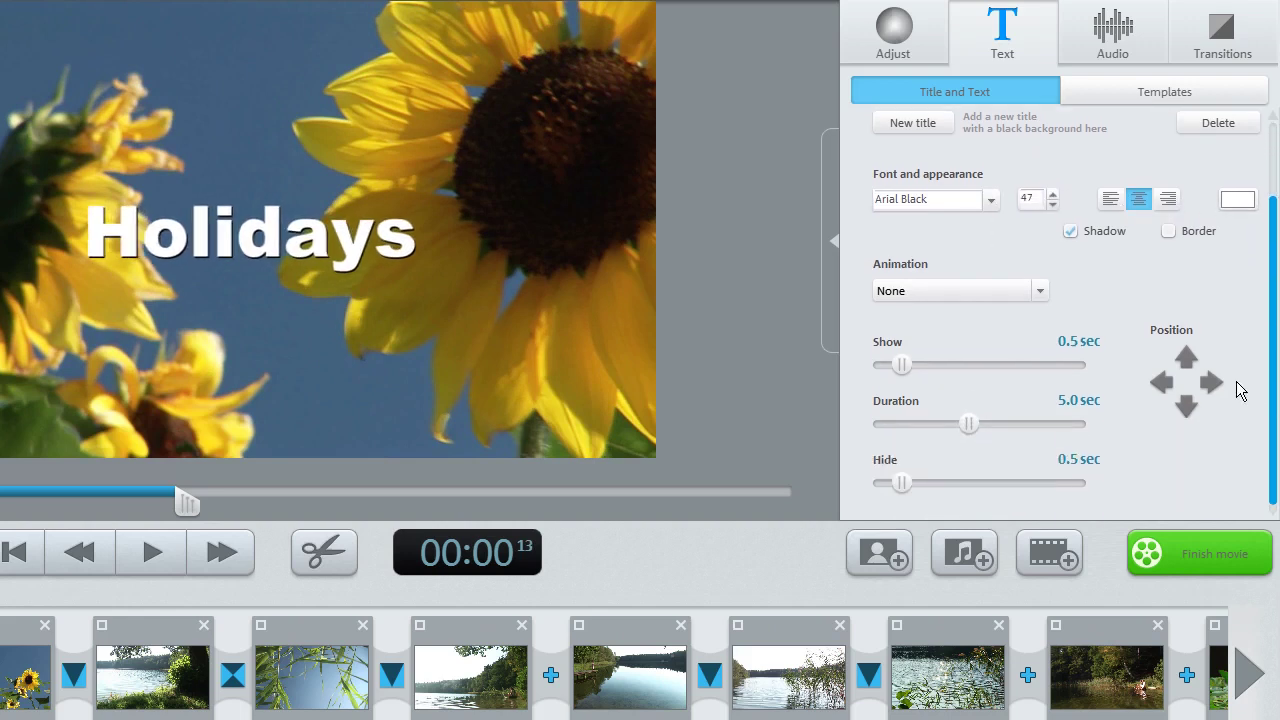
{"action": "left_click", "coordinate": [1186, 358]}
{"action": "left_click", "coordinate": [1186, 358]}
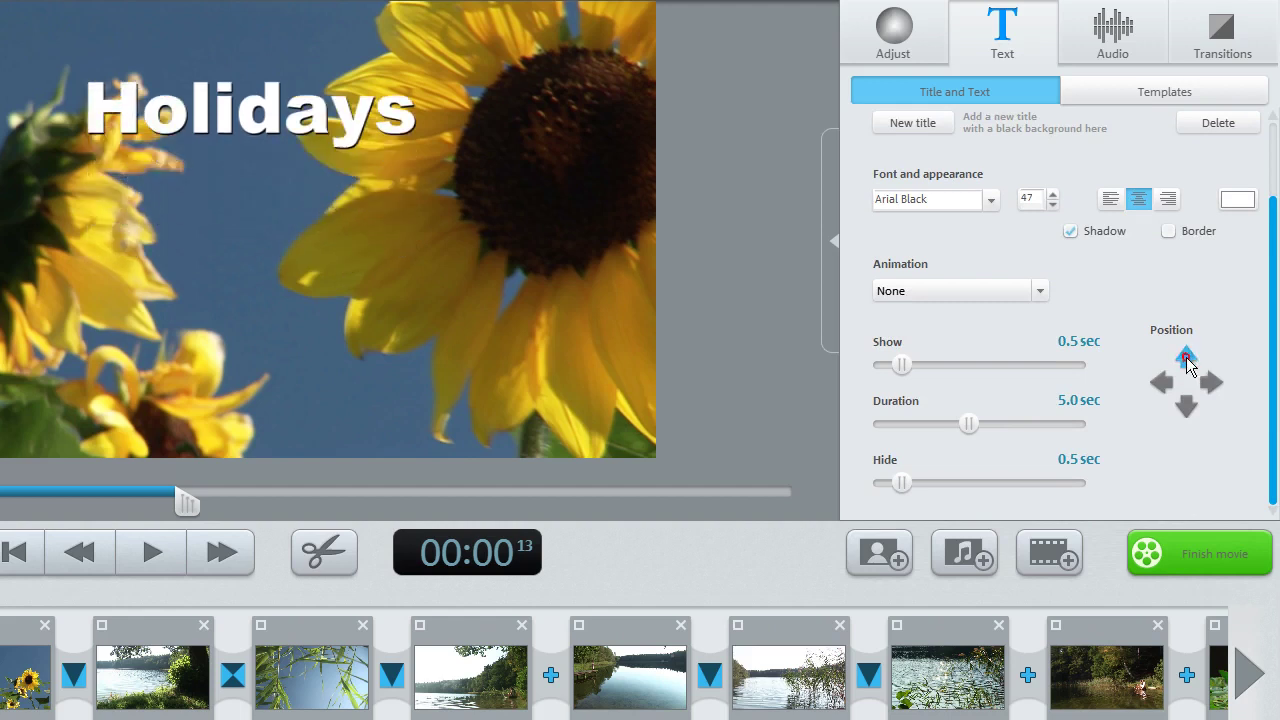
{"action": "left_click", "coordinate": [1186, 358]}
{"action": "left_click", "coordinate": [1186, 405]}
{"action": "left_click", "coordinate": [1186, 405]}
{"action": "left_click", "coordinate": [1186, 405]}
Step: Shift the Holidays title towards the left edge of the frame and nudge it back slightly to the right
{"action": "left_click", "coordinate": [1162, 382]}
{"action": "left_click", "coordinate": [1162, 382]}
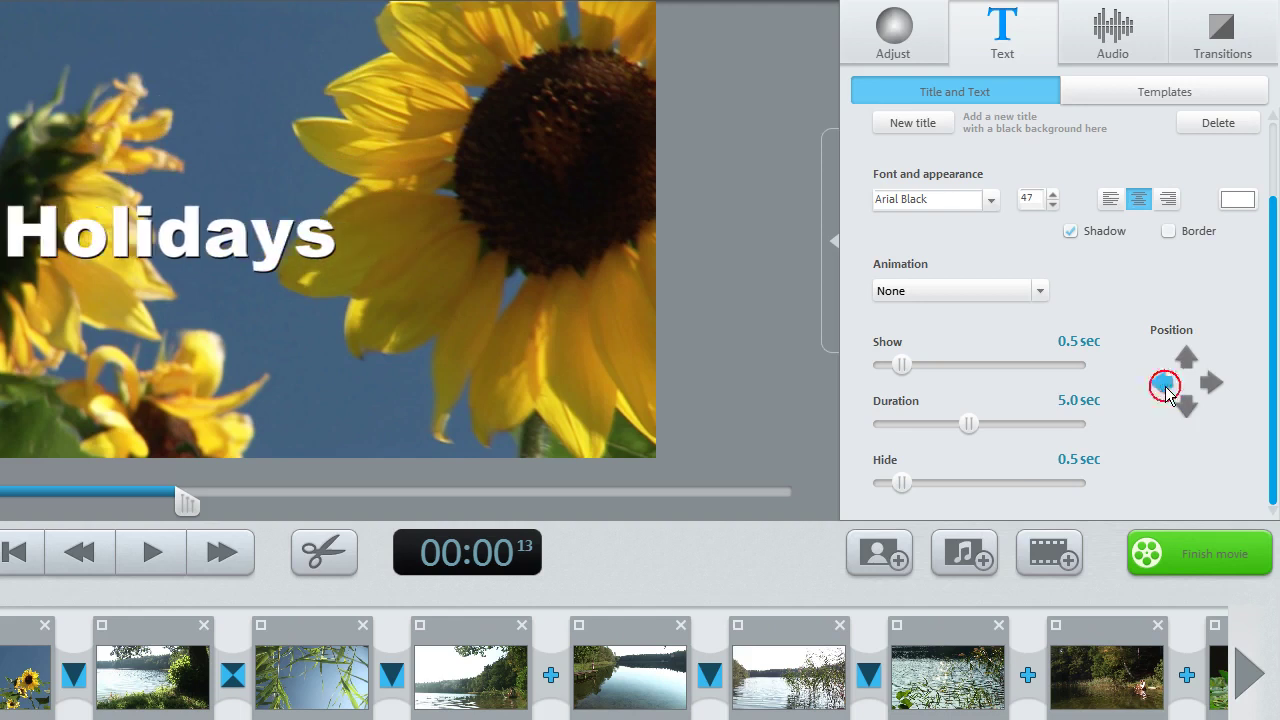
{"action": "left_click", "coordinate": [1162, 382]}
{"action": "left_click", "coordinate": [1211, 382]}
{"action": "left_click", "coordinate": [1211, 382]}
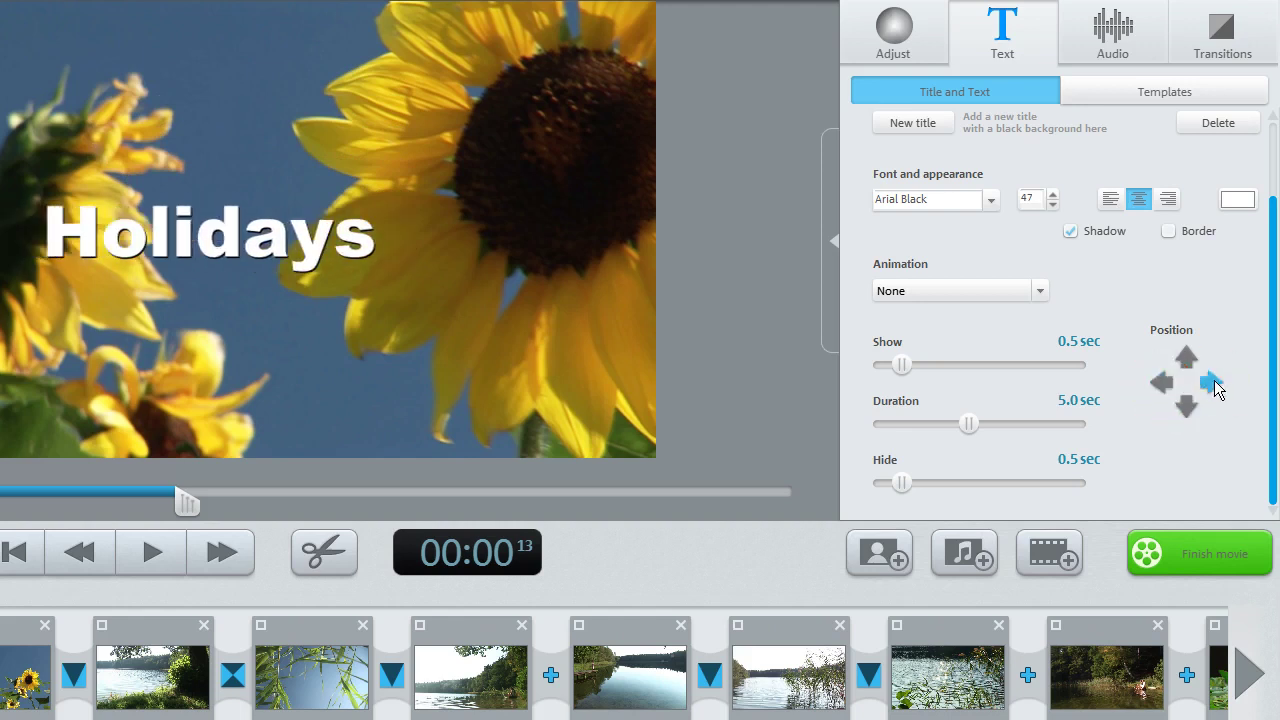
Step: Try the Holidays title without a shadow and with a border, ending on shadow only
{"action": "left_click", "coordinate": [1071, 231]}
{"action": "left_click", "coordinate": [1071, 231]}
{"action": "left_click", "coordinate": [1071, 231]}
{"action": "left_click", "coordinate": [1167, 231]}
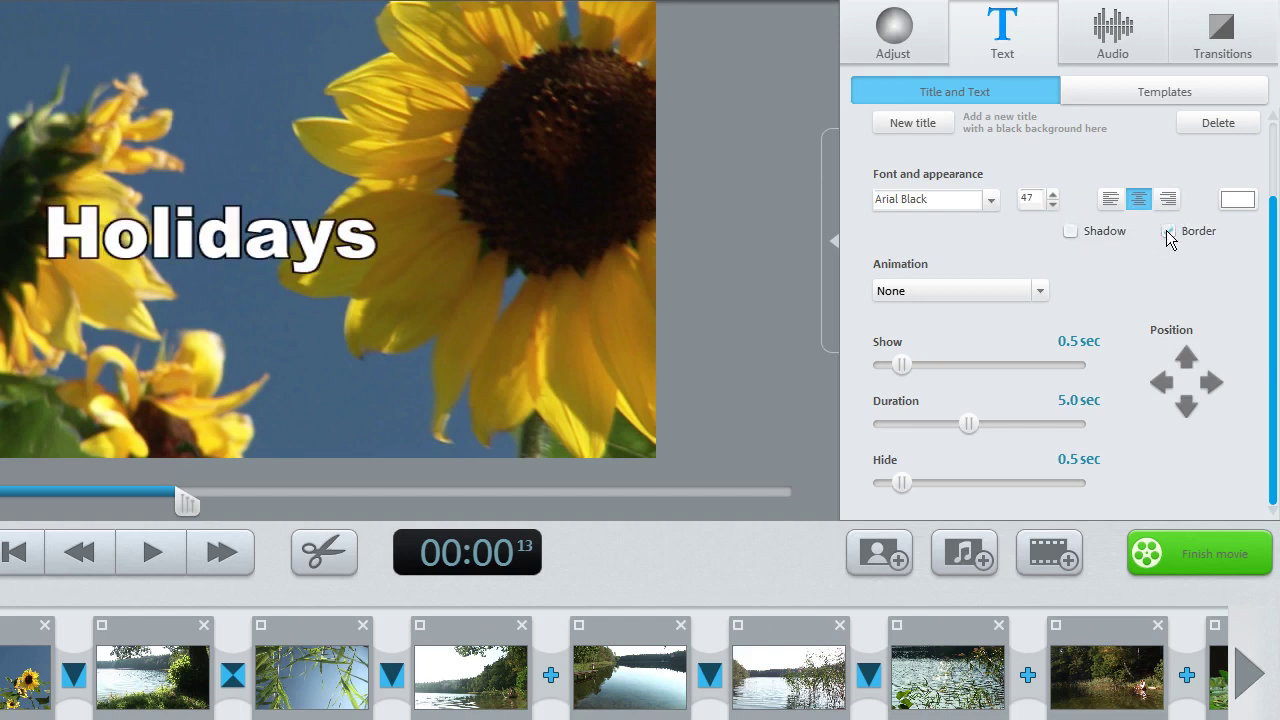
{"action": "left_click", "coordinate": [1167, 231]}
{"action": "left_click", "coordinate": [1069, 231]}
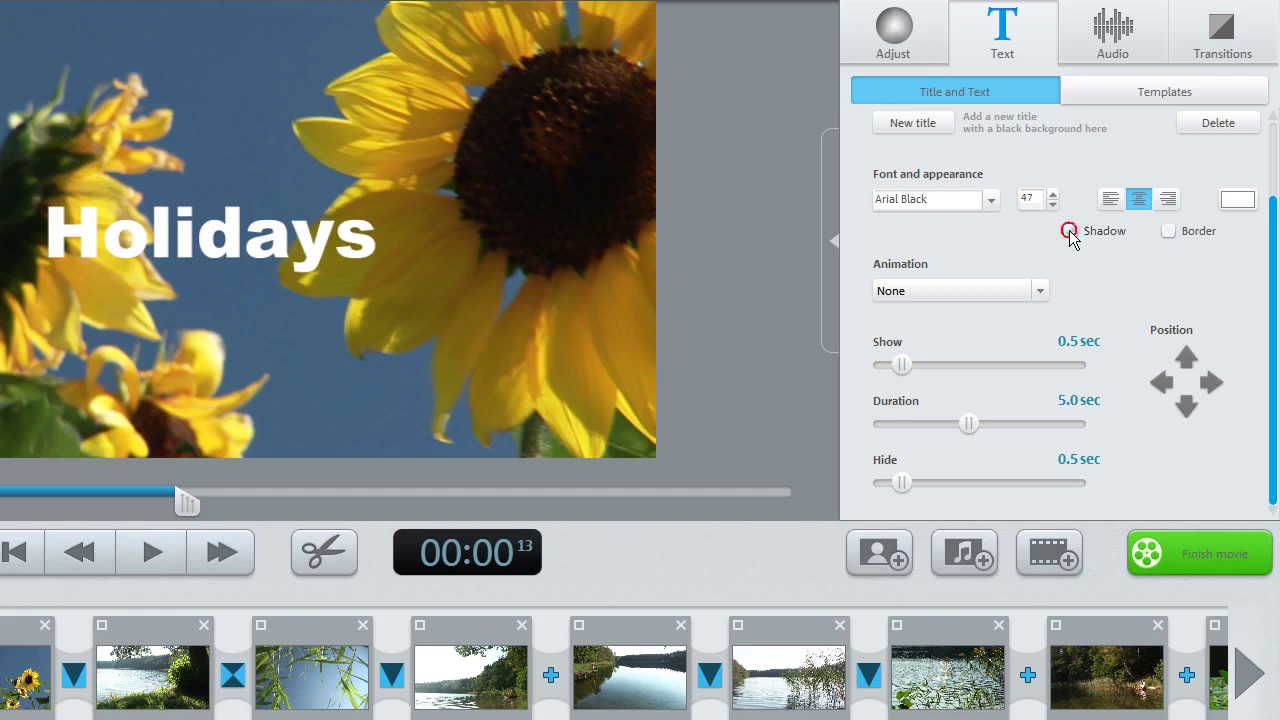
Step: Set the Holidays title's timing to 0.2 sec show, 4.7 sec duration and 0.2 sec hide
{"action": "mouse_move", "coordinate": [903, 367]}
{"action": "left_mouse_down"}
{"action": "mouse_move", "coordinate": [929, 366]}
{"action": "mouse_move", "coordinate": [892, 370]}
{"action": "left_mouse_up"}
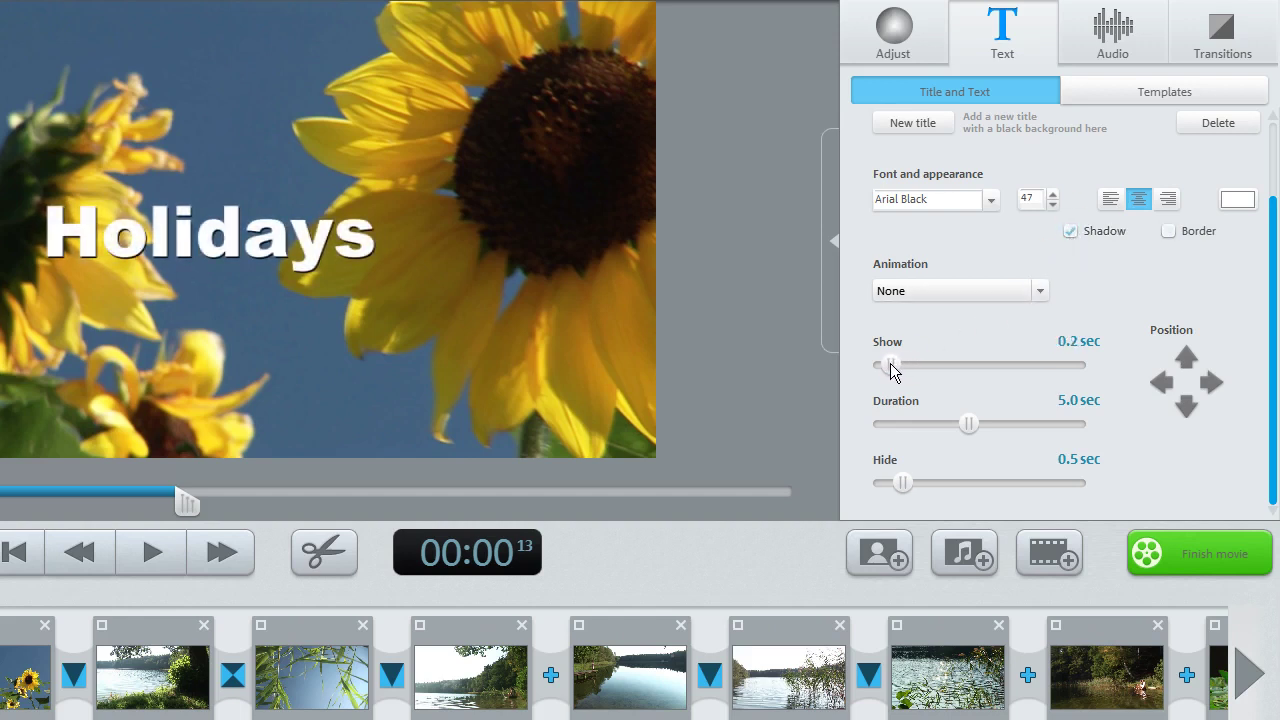
{"action": "mouse_move", "coordinate": [968, 425]}
{"action": "left_mouse_down"}
{"action": "mouse_move", "coordinate": [1025, 428]}
{"action": "mouse_move", "coordinate": [960, 434]}
{"action": "left_mouse_up"}
{"action": "left_click_drag", "start_coordinate": [903, 484], "coordinate": [896, 485]}
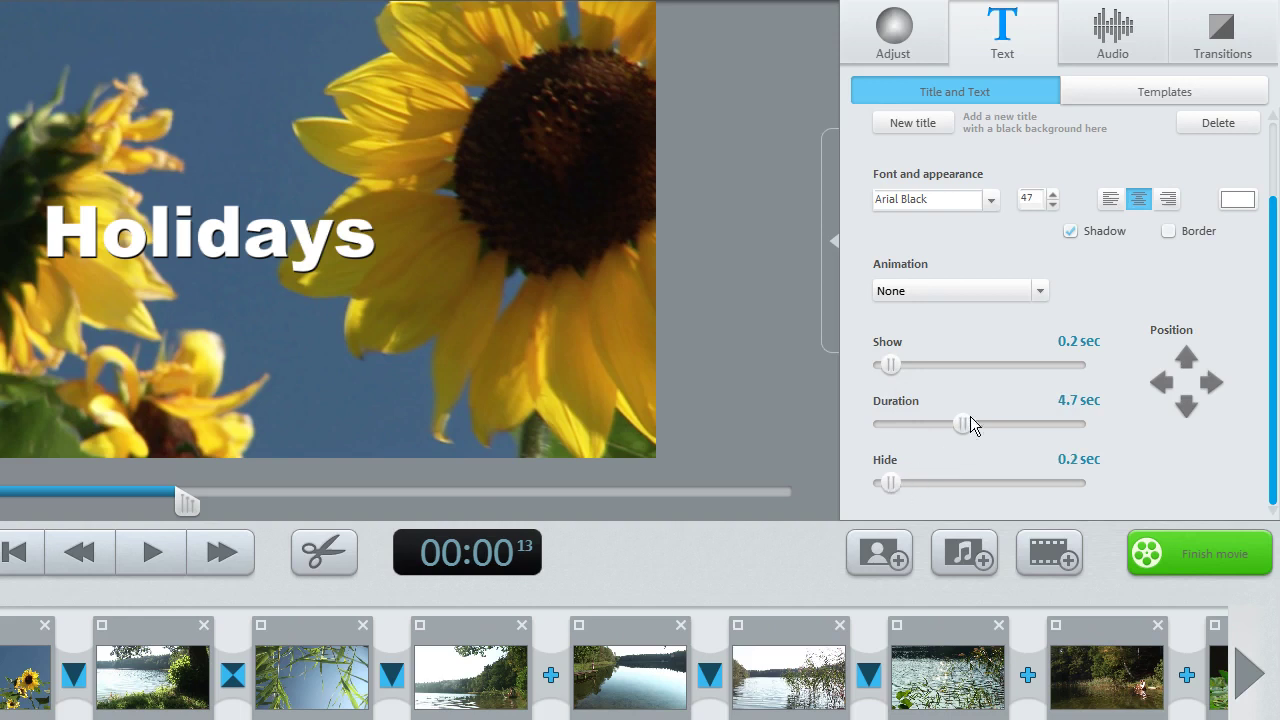
Step: Animate the Holidays title from bottom to top and play the first sunflower clip to preview it
{"action": "left_click", "coordinate": [1036, 291]}
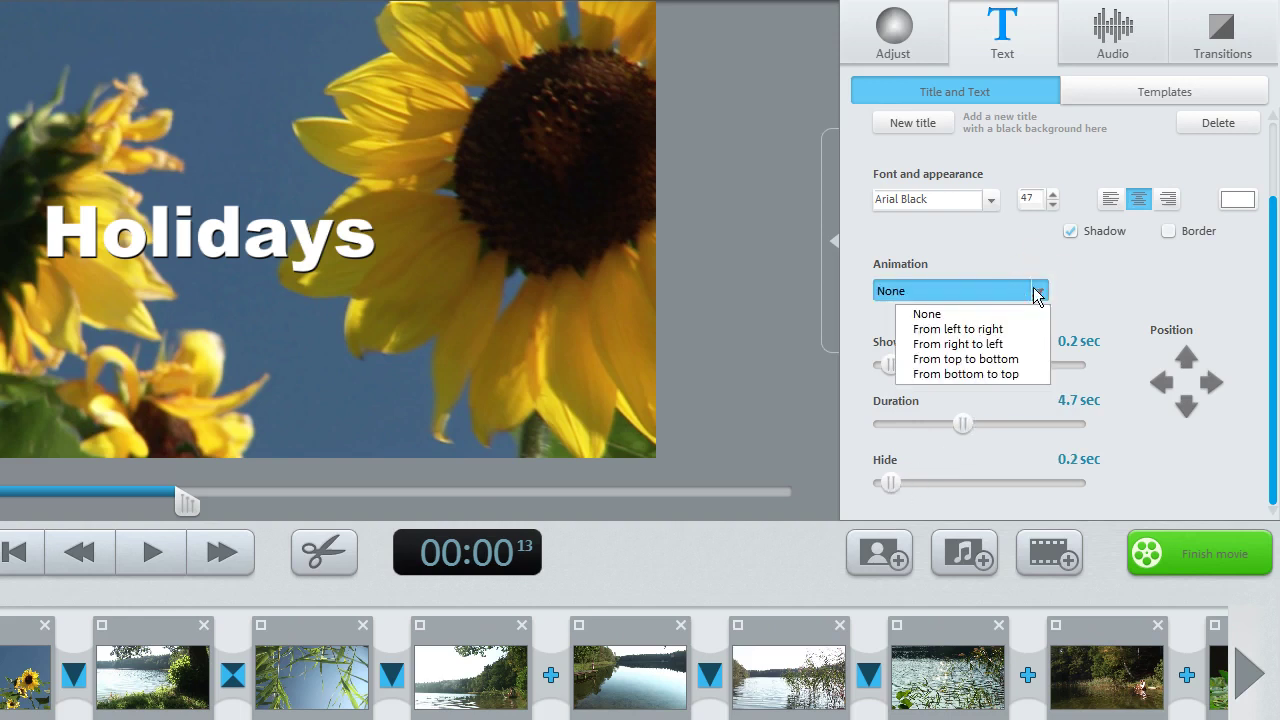
{"action": "left_click", "coordinate": [1005, 374]}
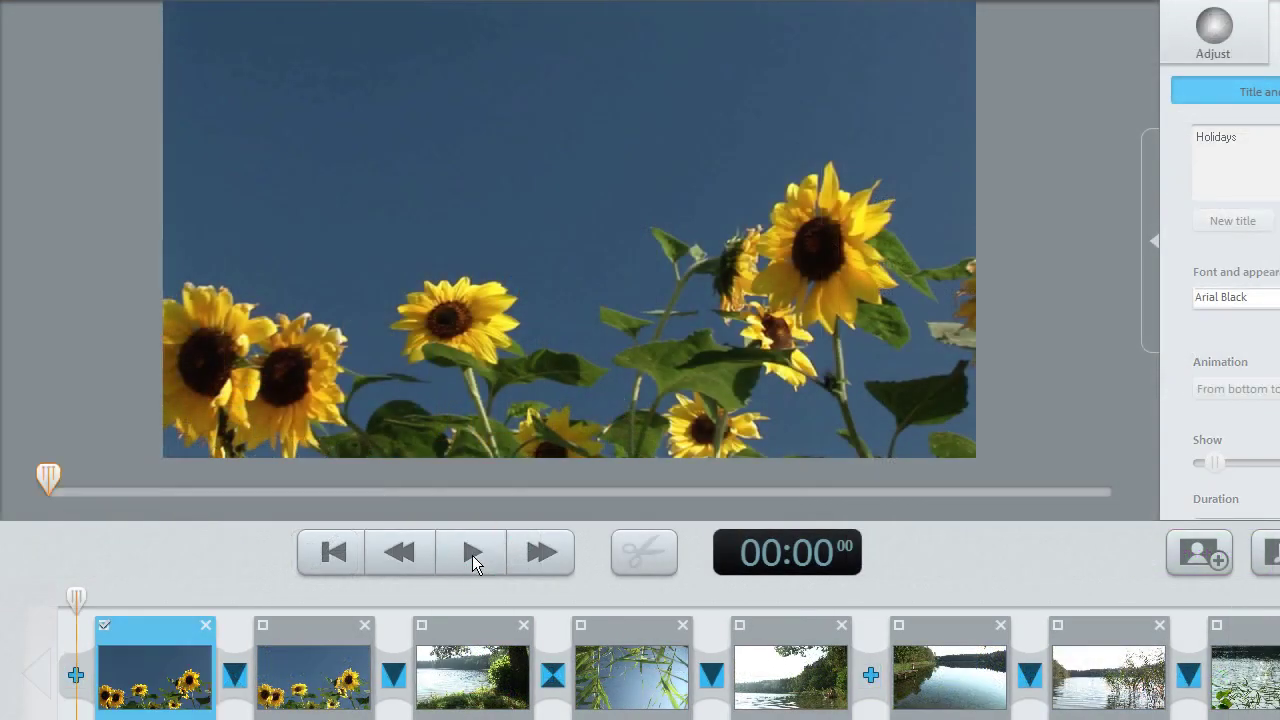
{"action": "left_click", "coordinate": [473, 563]}
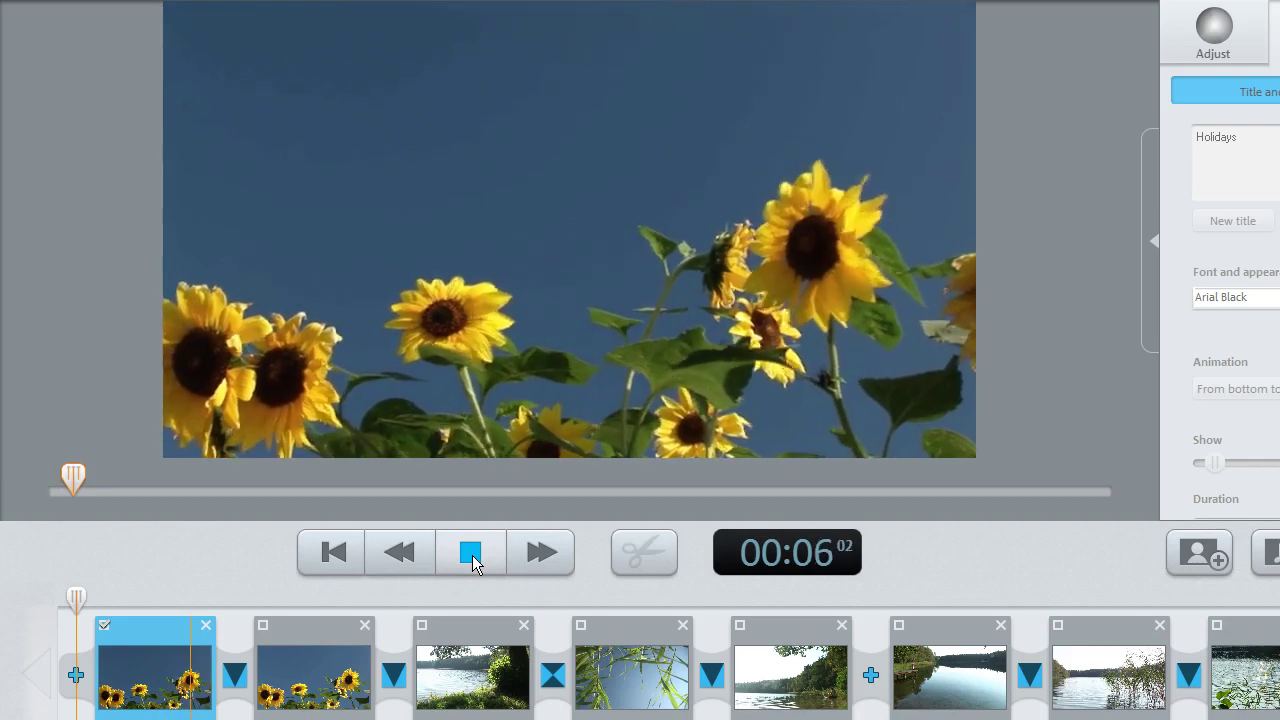
{"action": "left_click", "coordinate": [473, 563]}
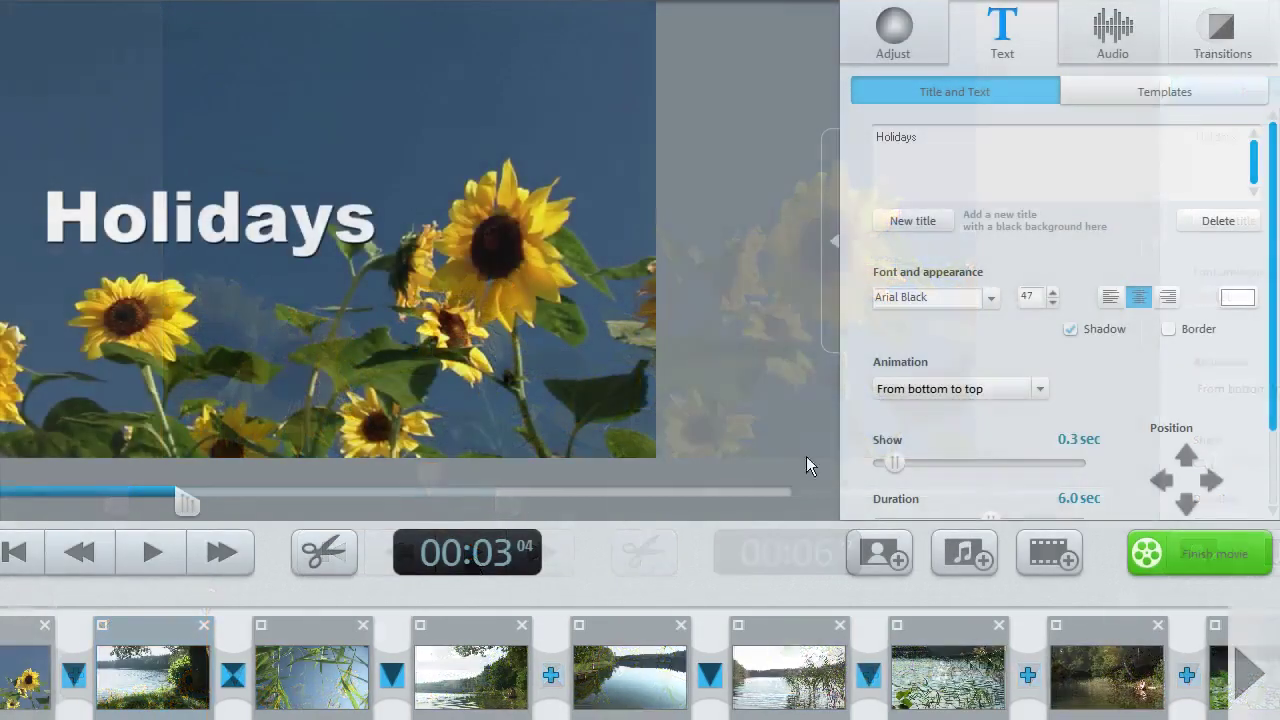
Step: Delete the Holidays title from the sunflower clip
{"action": "left_click", "coordinate": [1203, 226]}
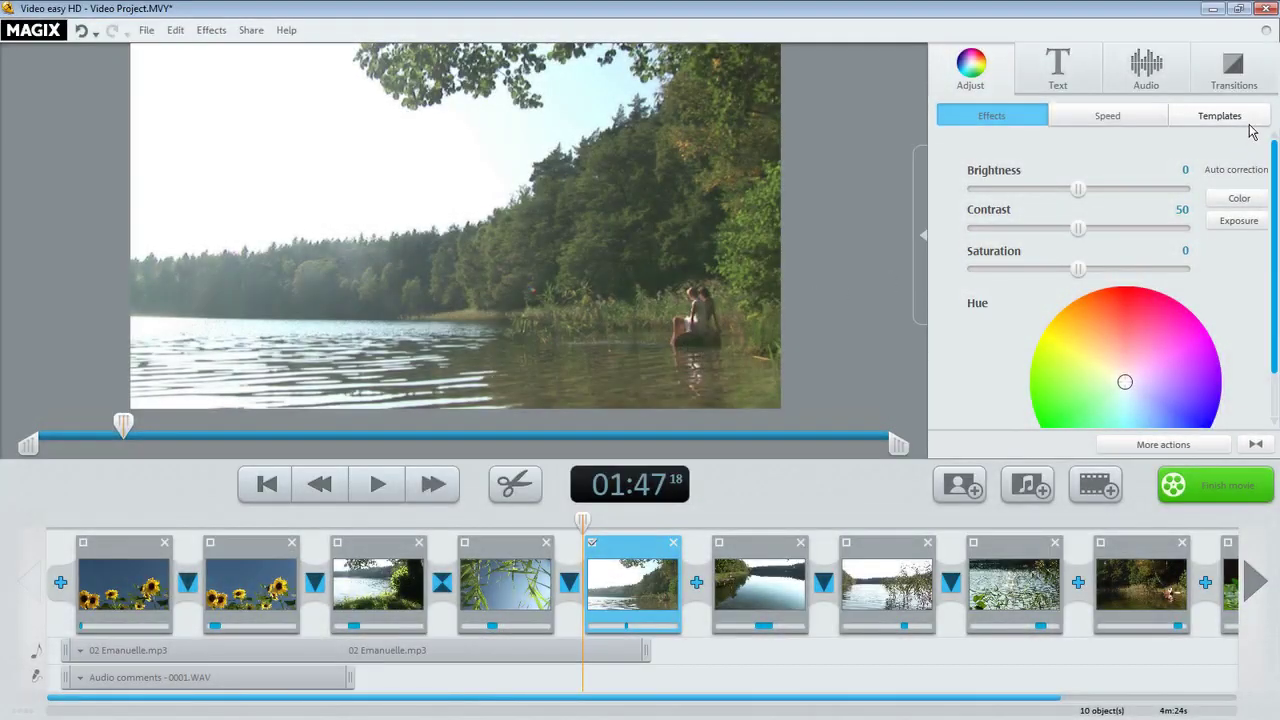
Step: Try the Black white effect template on the girls_in_lake5.wmv clip, replace it with Zoom in, and play the clip
{"action": "left_click", "coordinate": [1253, 123]}
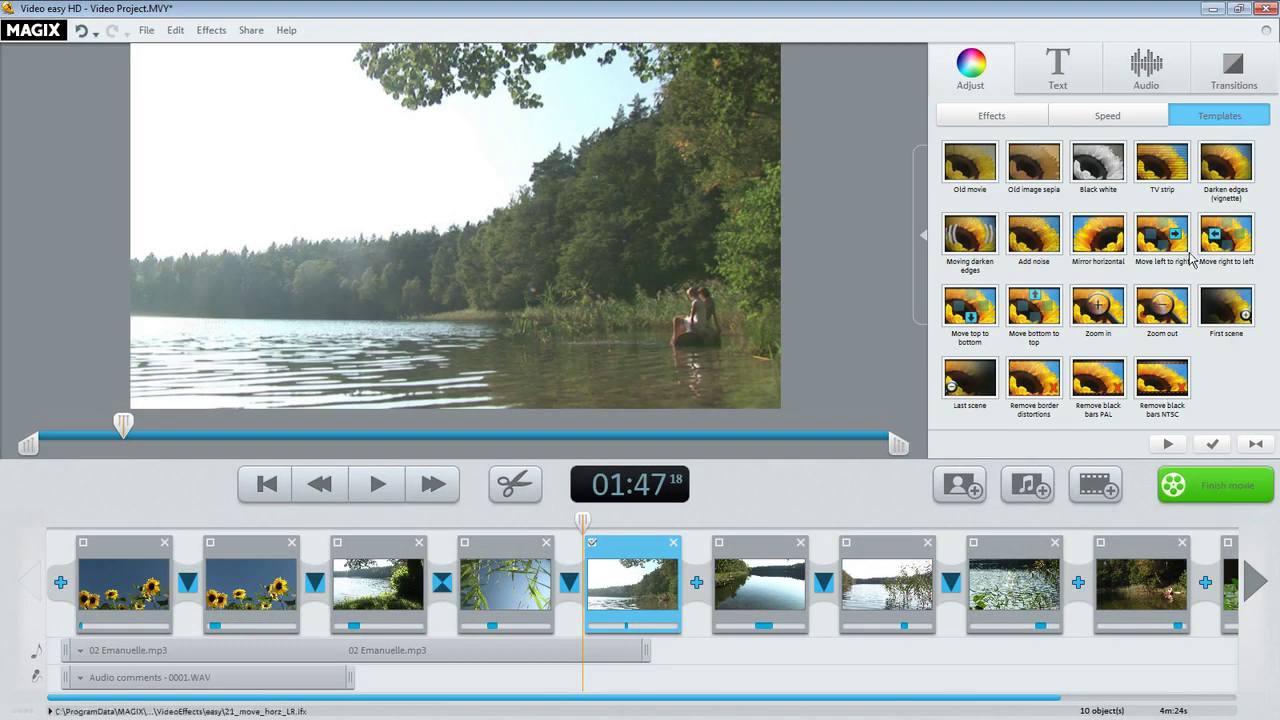
{"action": "left_click", "coordinate": [1098, 168]}
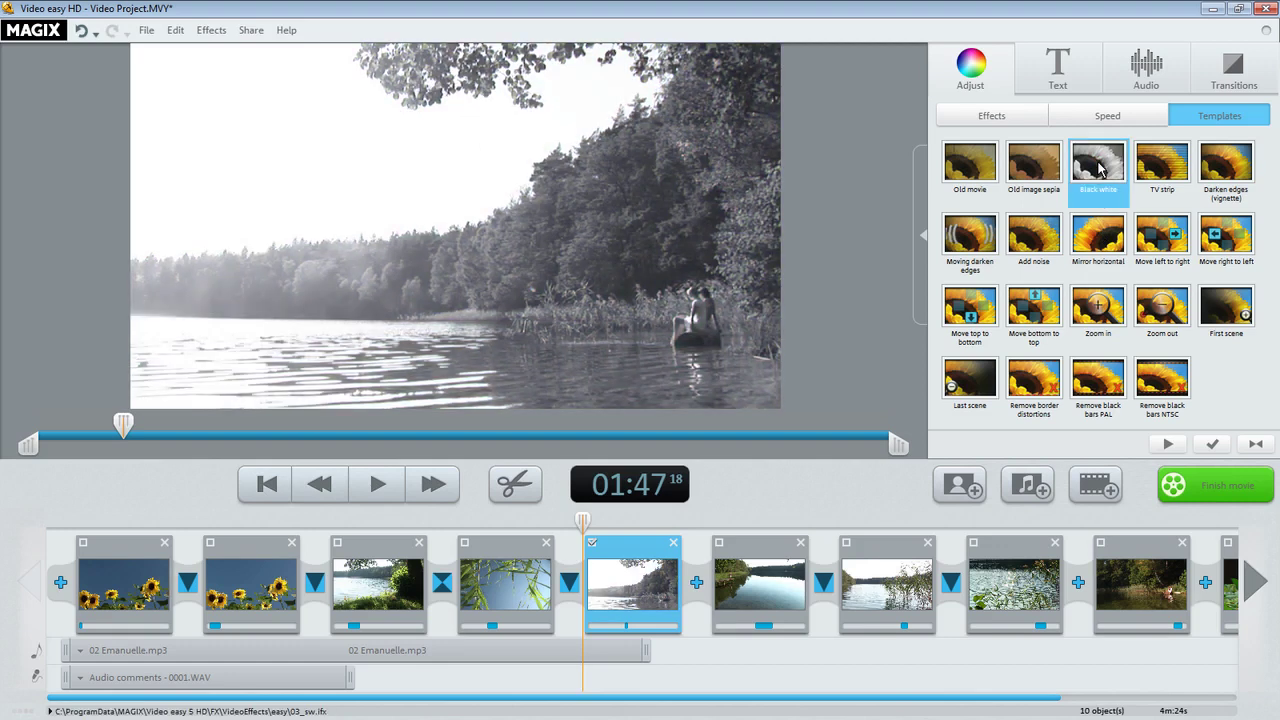
{"action": "left_click", "coordinate": [1105, 305]}
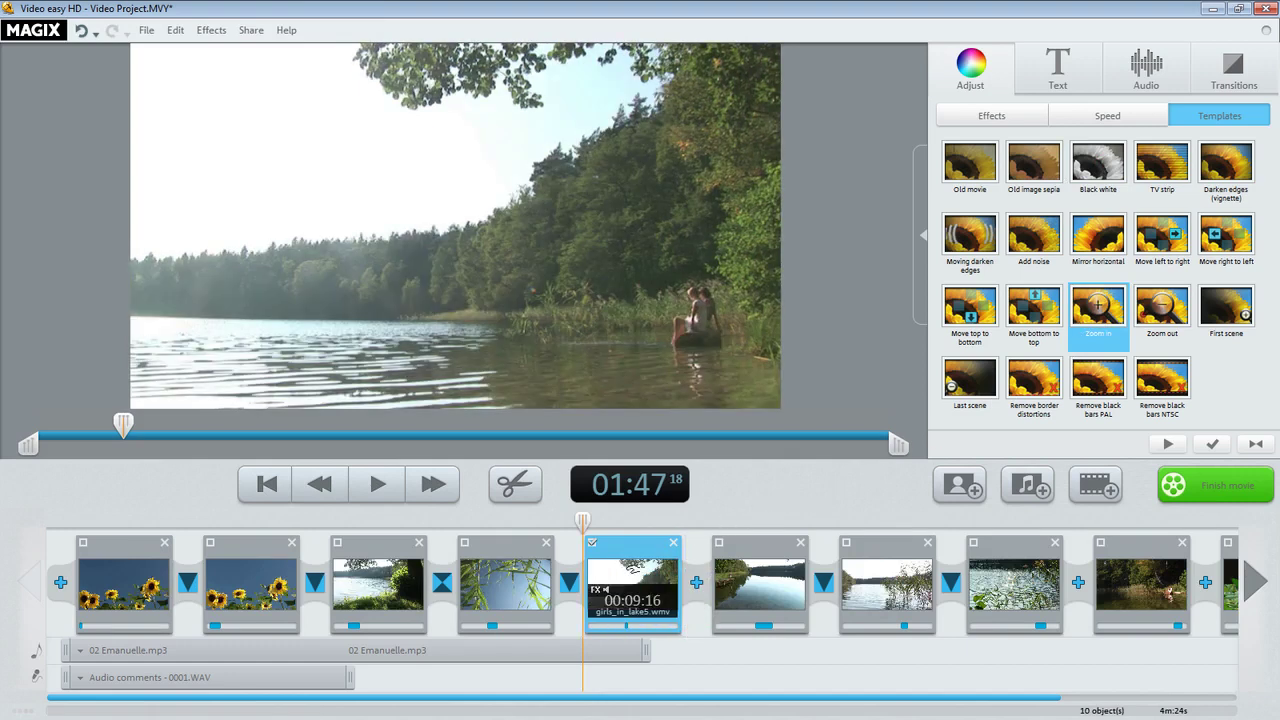
{"action": "left_click", "coordinate": [378, 486]}
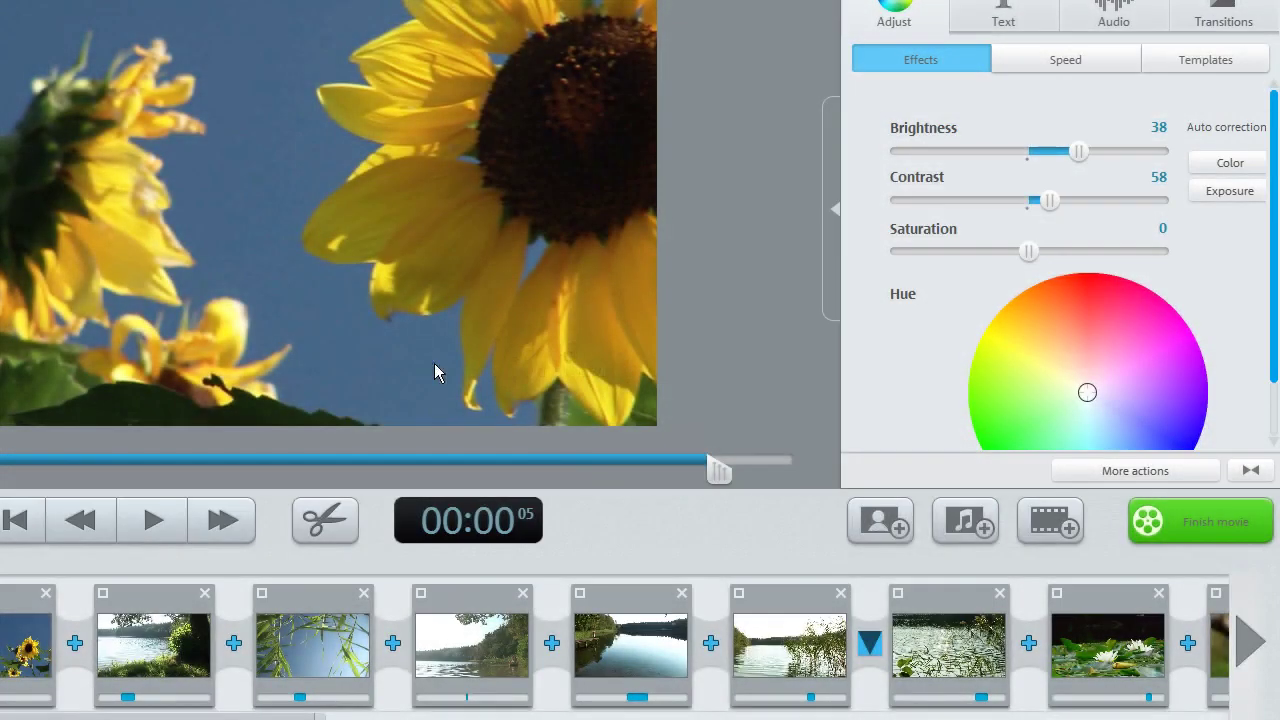
Step: Finish the movie with the burn-to-disc option and choose DVD as the export format after trying Blu-ray Disc
{"action": "left_click", "coordinate": [1207, 526]}
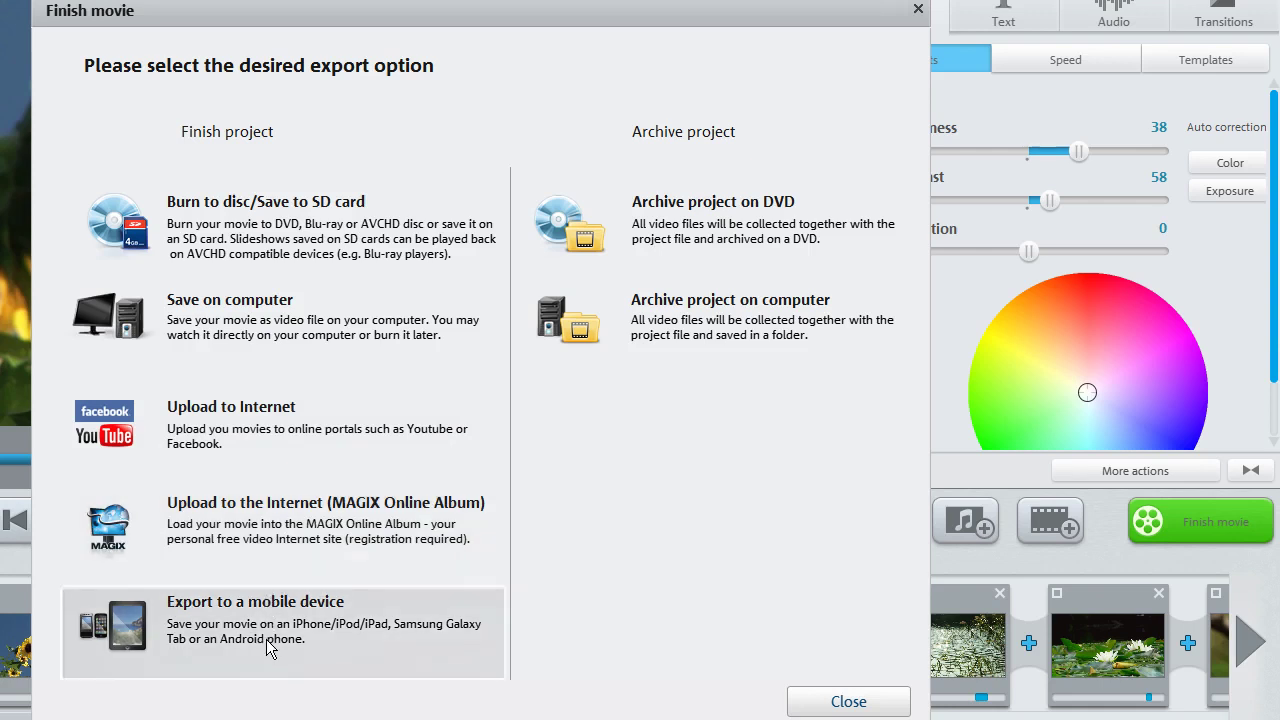
{"action": "left_click", "coordinate": [306, 262]}
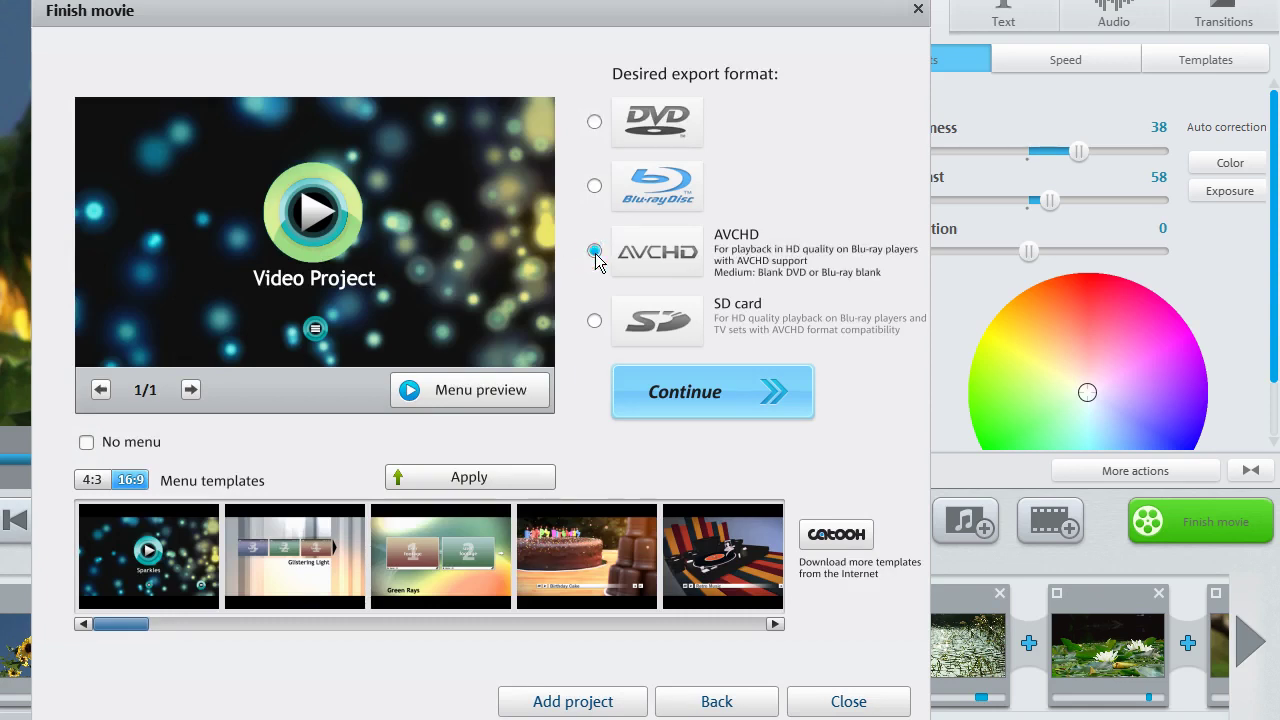
{"action": "left_click", "coordinate": [594, 187]}
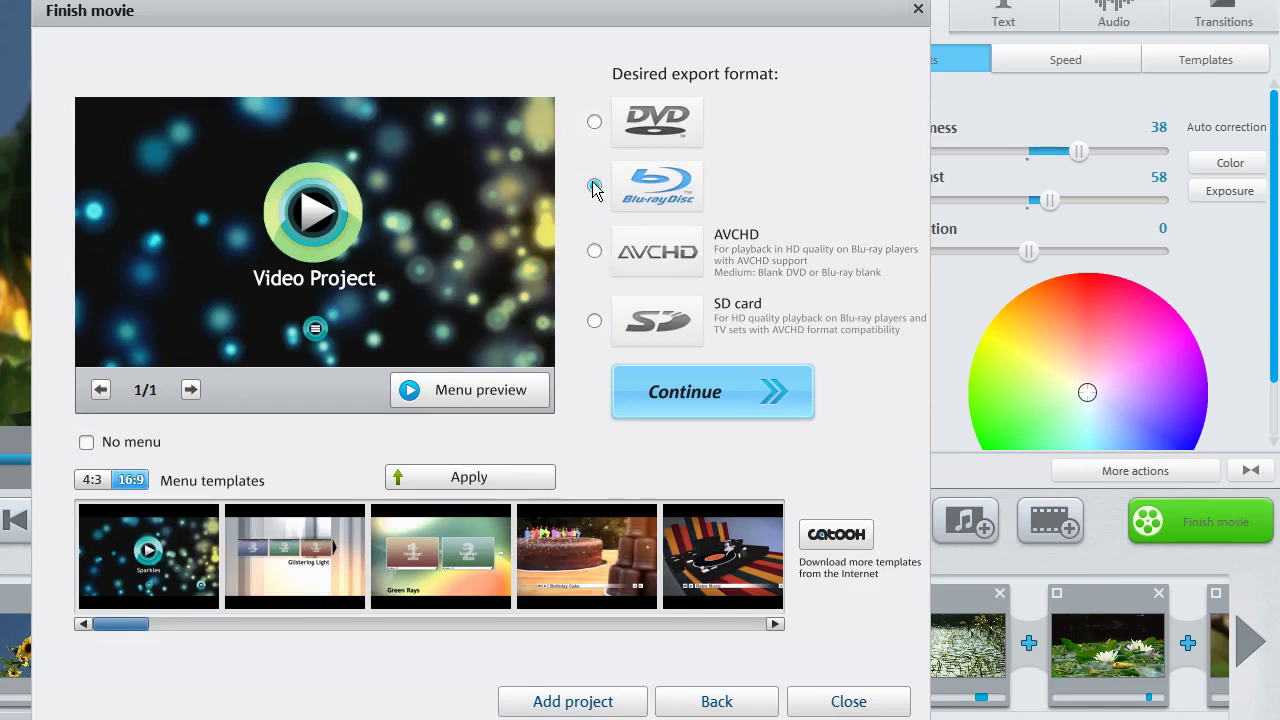
{"action": "left_click", "coordinate": [594, 187]}
{"action": "left_click", "coordinate": [595, 122]}
Step: Choose the Summer Evening disc menu template and set its movie entry text to "Holidays 2013"
{"action": "left_click_drag", "start_coordinate": [112, 623], "coordinate": [192, 642]}
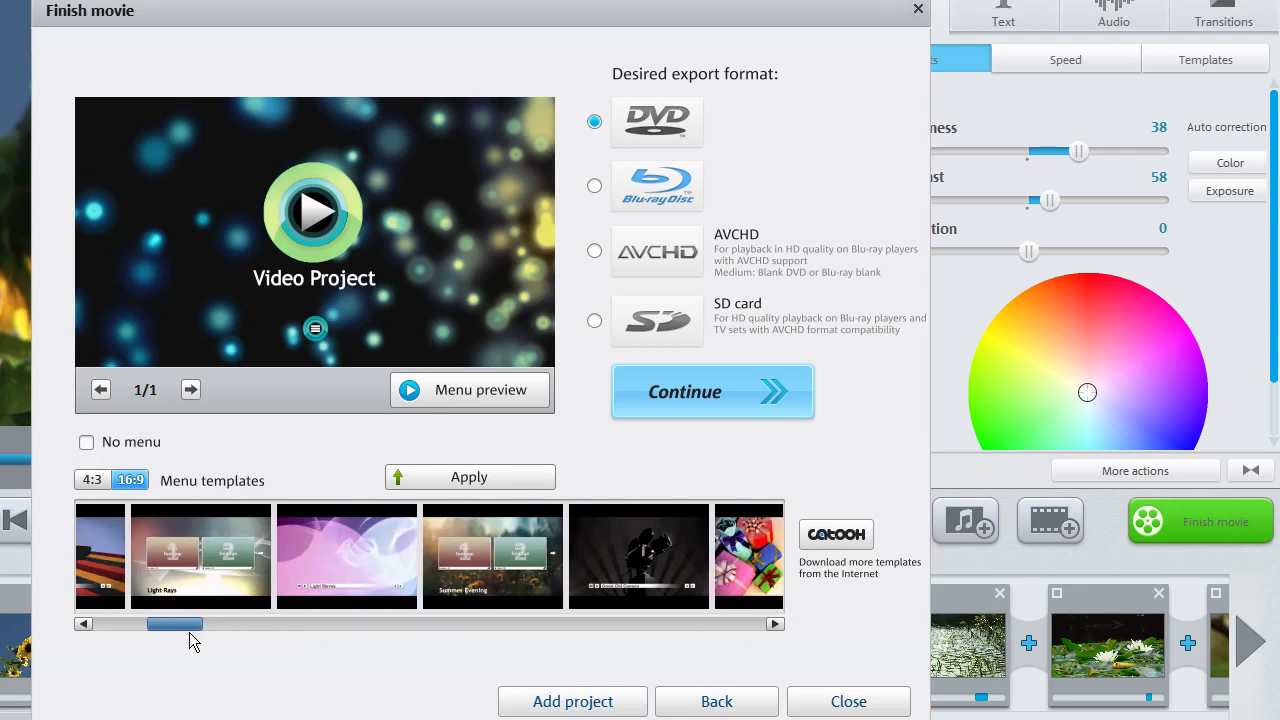
{"action": "left_click", "coordinate": [463, 552]}
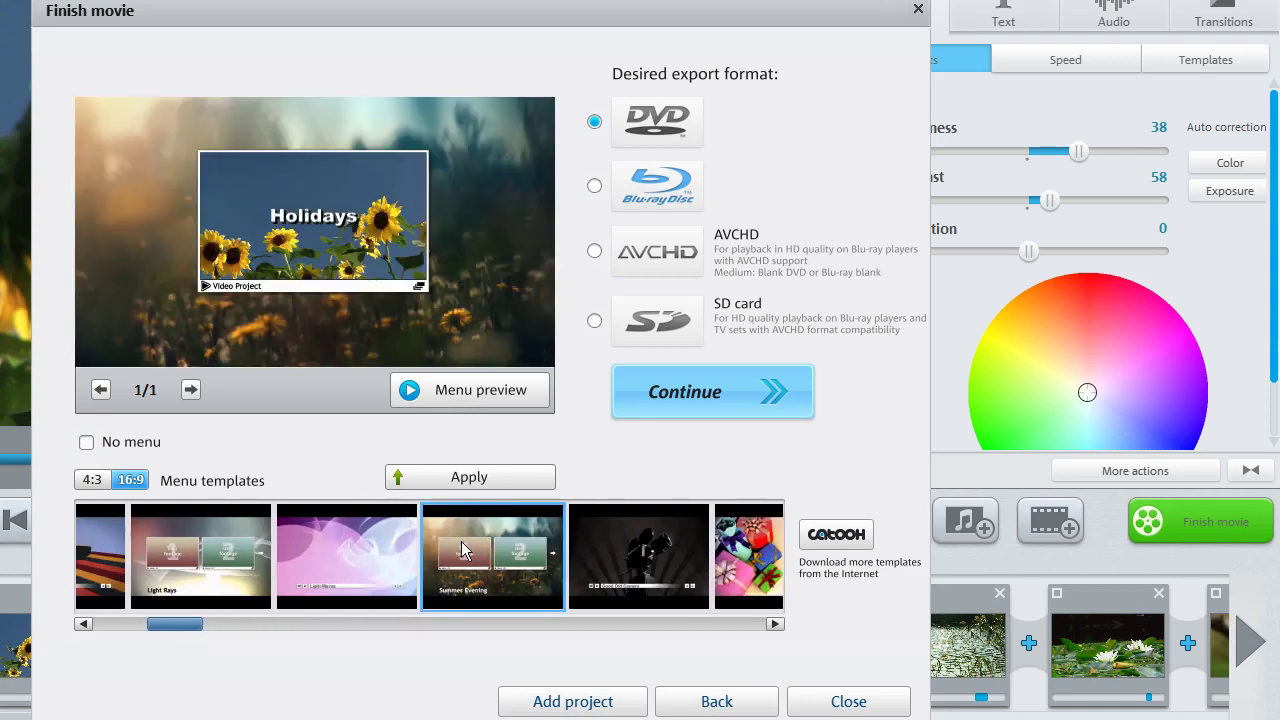
{"action": "double_click", "coordinate": [331, 266]}
{"action": "type", "text": "Holidays 2013"}
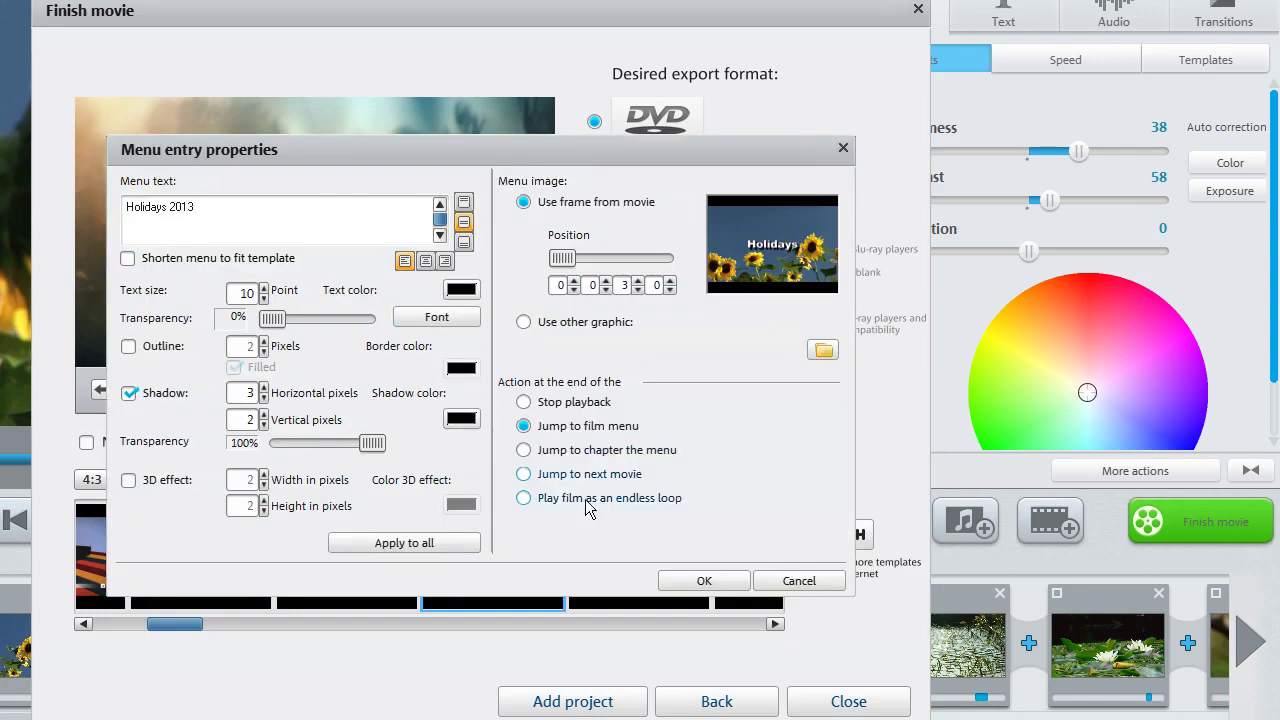
{"action": "left_click", "coordinate": [694, 585]}
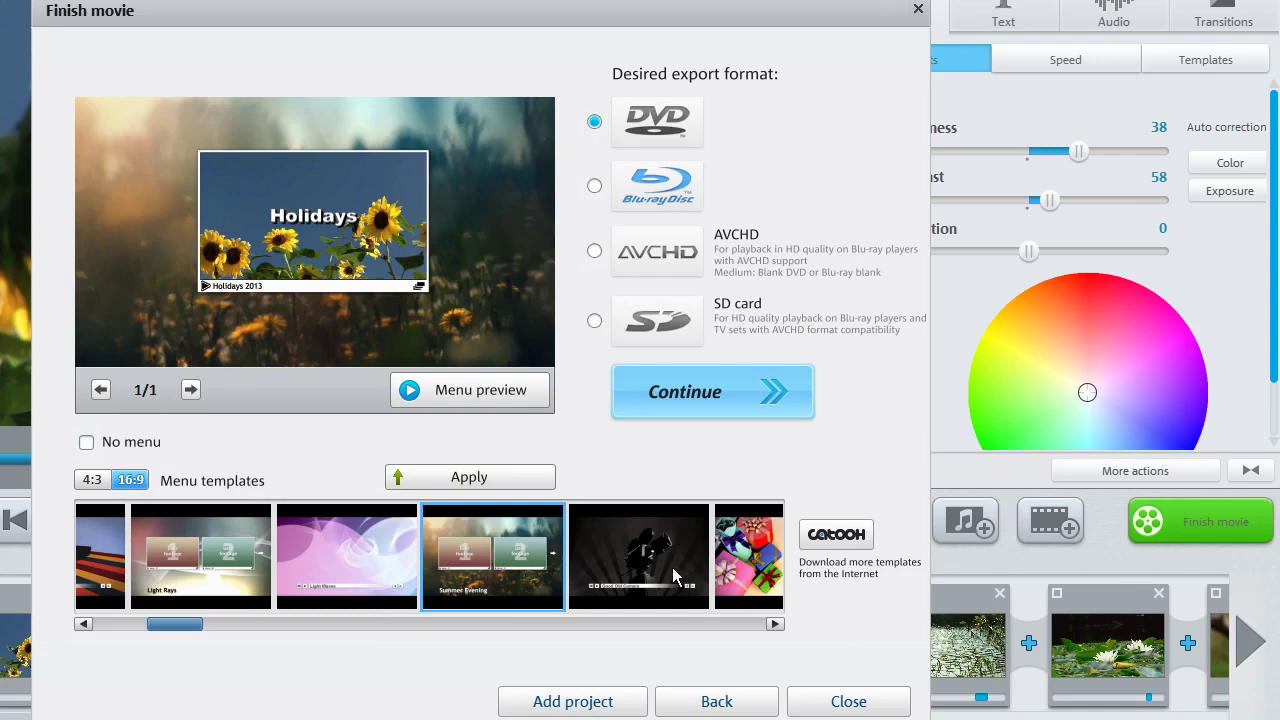
Step: Preview the disc menu and start the burn process for the DVD
{"action": "left_click", "coordinate": [483, 392]}
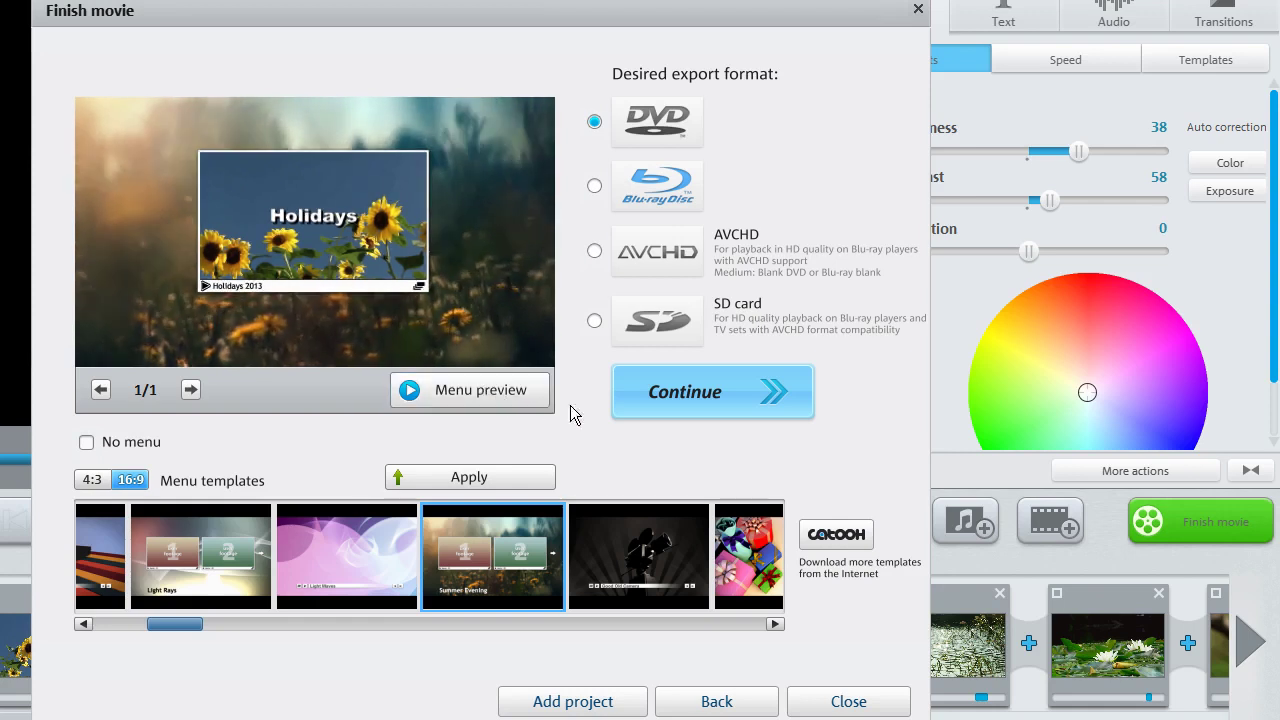
{"action": "left_click", "coordinate": [688, 405]}
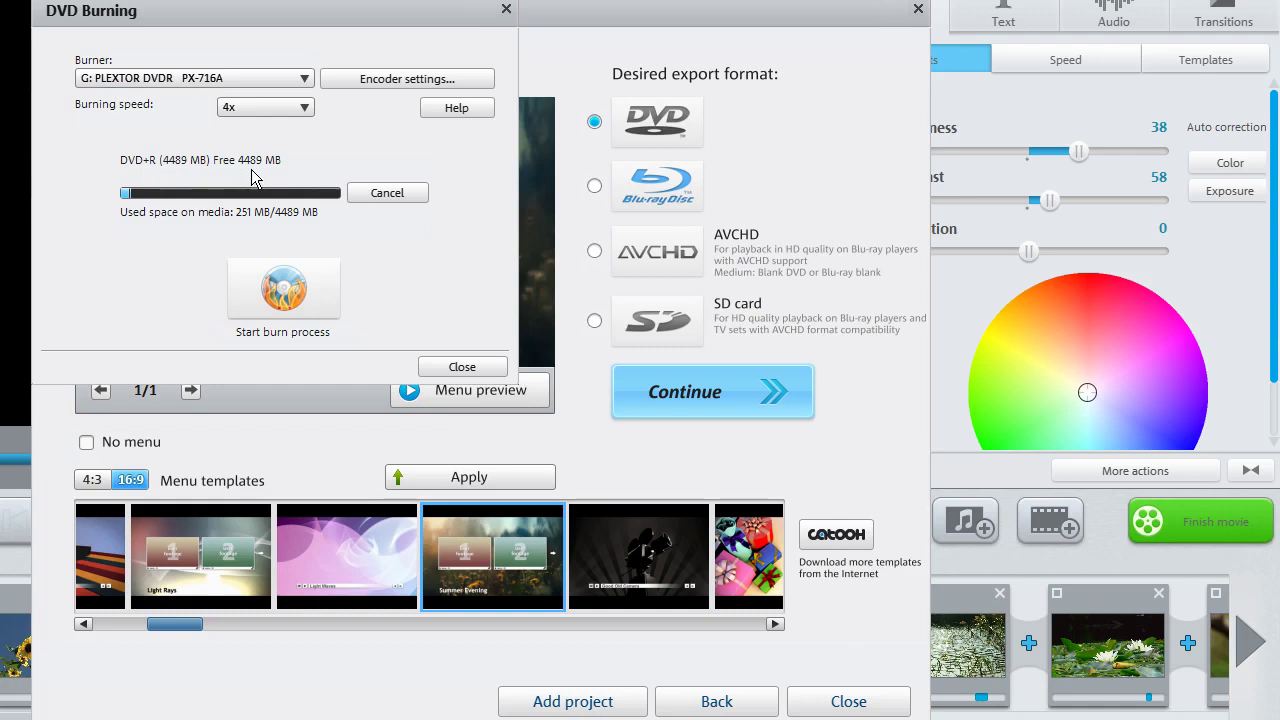
{"action": "left_click", "coordinate": [320, 292]}
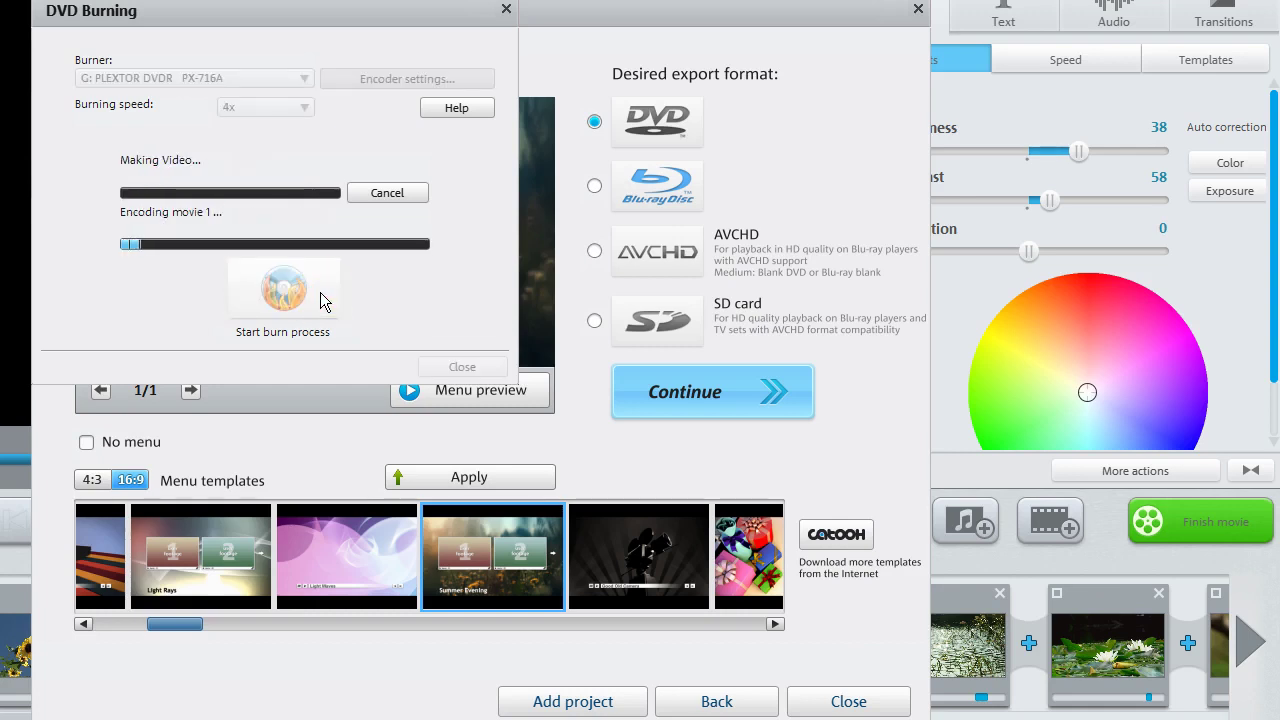